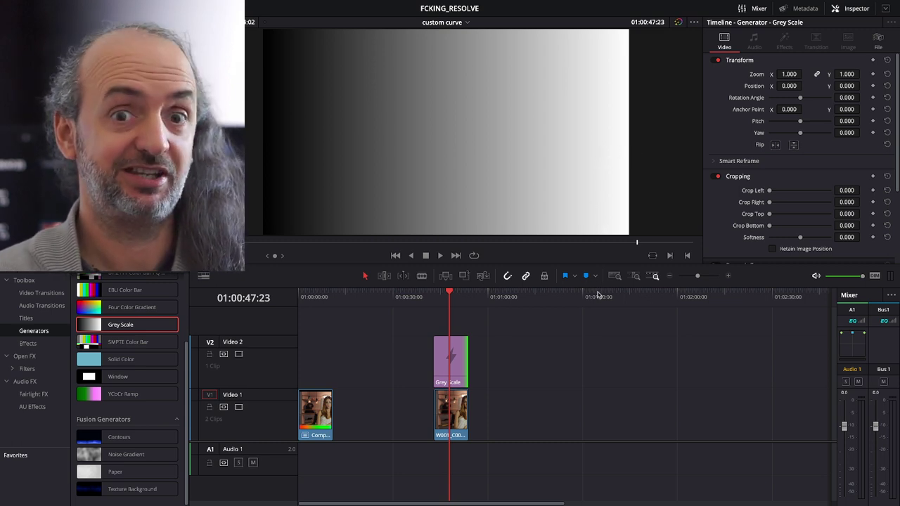
Step: Turn the Grey Scale generator on Video 2 into a compound clip and set its Crop Top to about 972.8
right_click(457, 359)
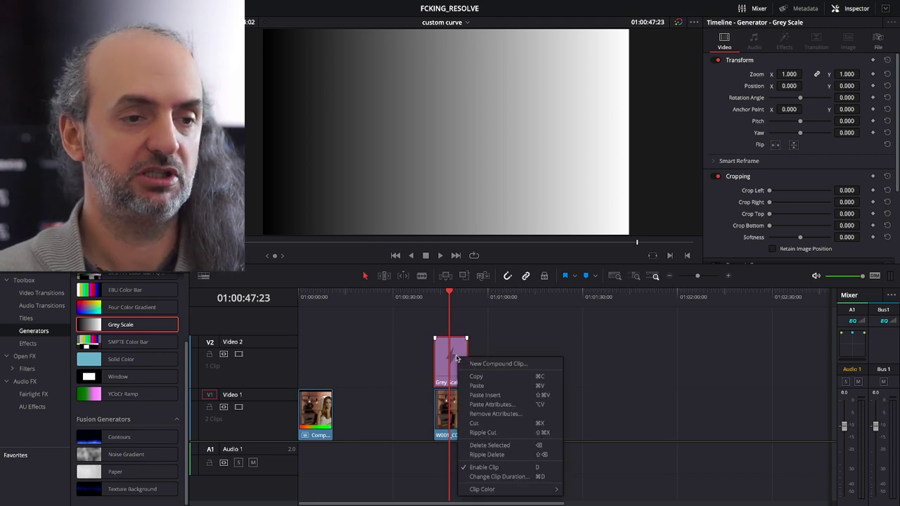
left_click(495, 363)
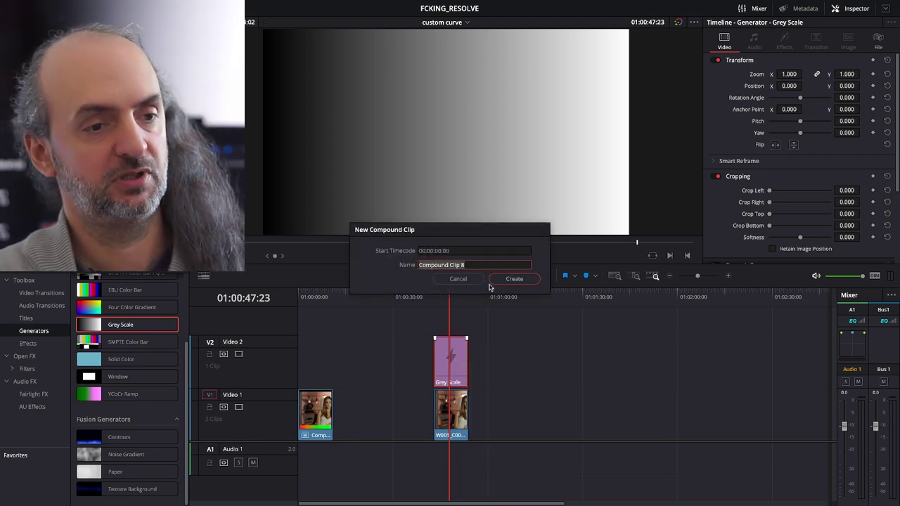
left_click(514, 281)
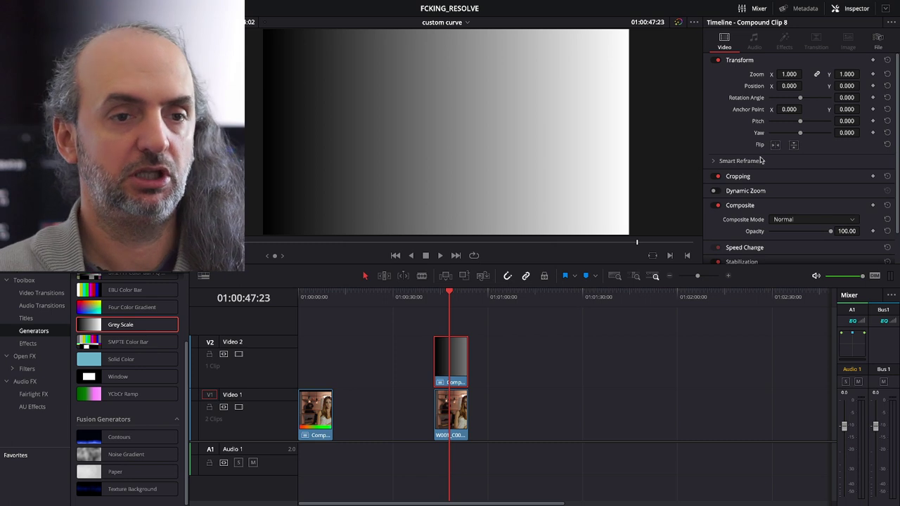
left_click(746, 178)
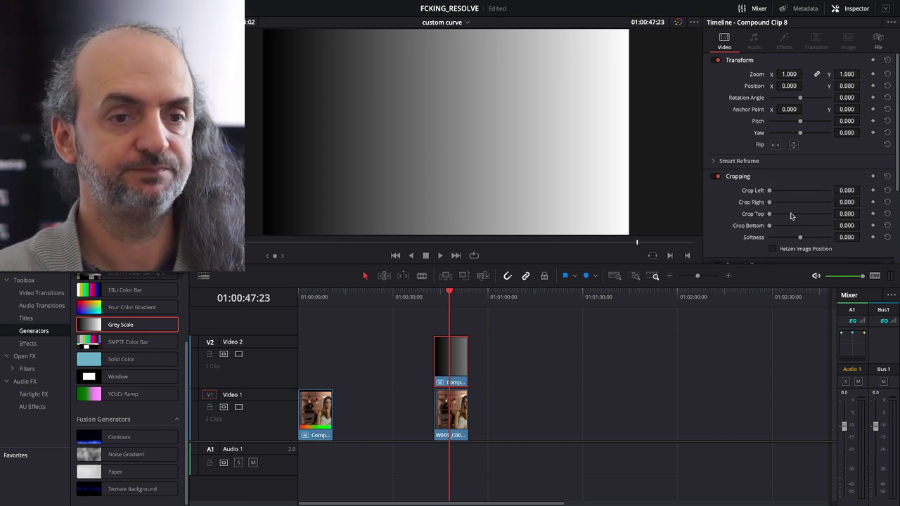
left_click_drag(770, 216, 823, 219)
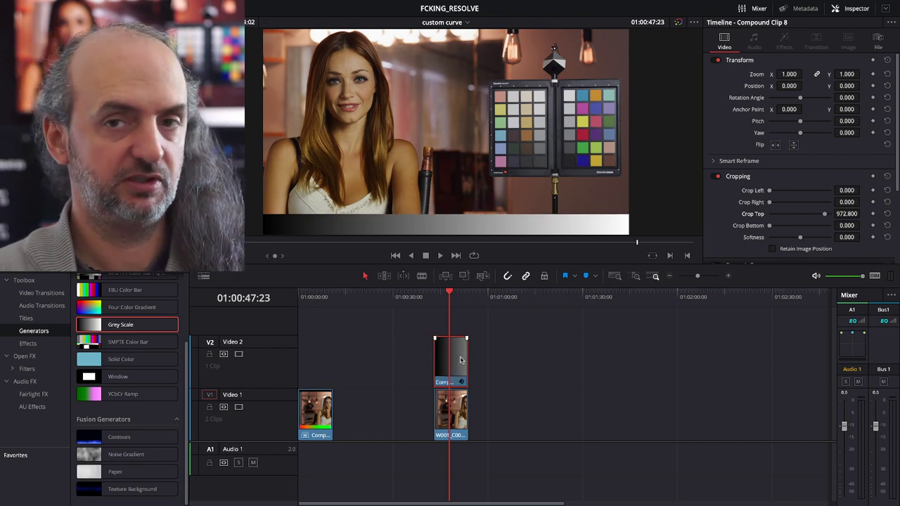
Step: On the Color page, widen the viewer and apply a Color Space Transform effect to the grey ramp clip's node
key("shift+6")
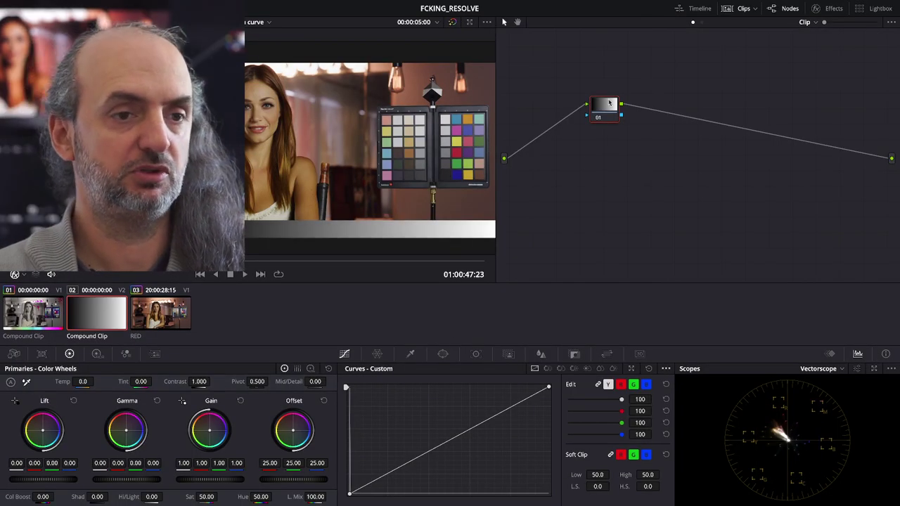
left_click_drag(602, 108, 550, 137)
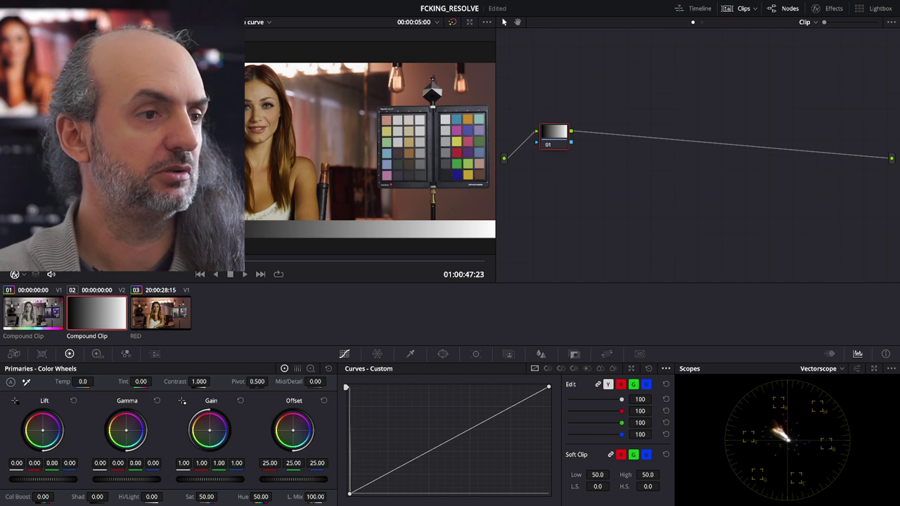
left_click(25, 8)
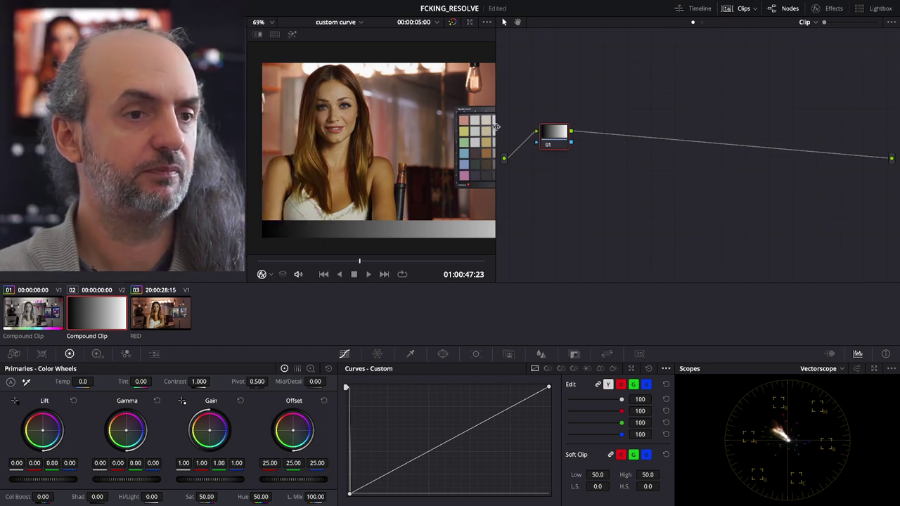
left_click_drag(497, 127, 571, 127)
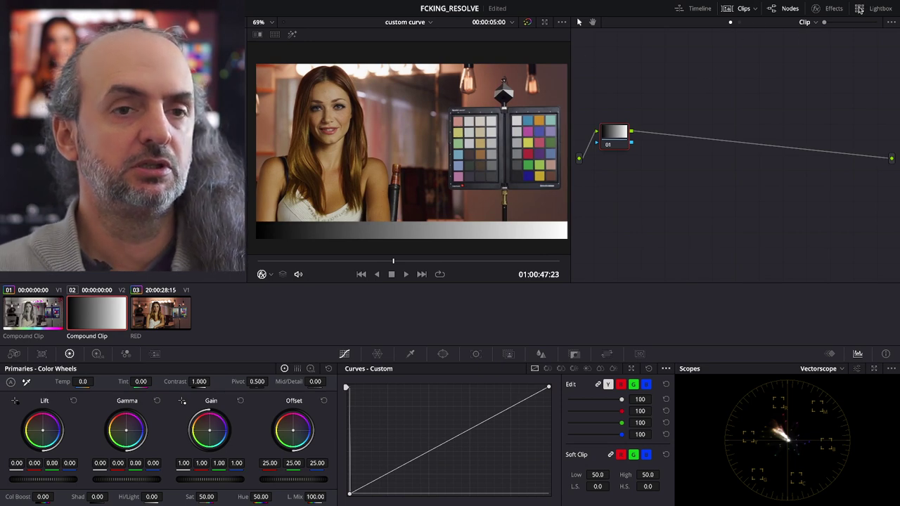
left_click(818, 8)
left_click_drag(781, 252, 554, 149)
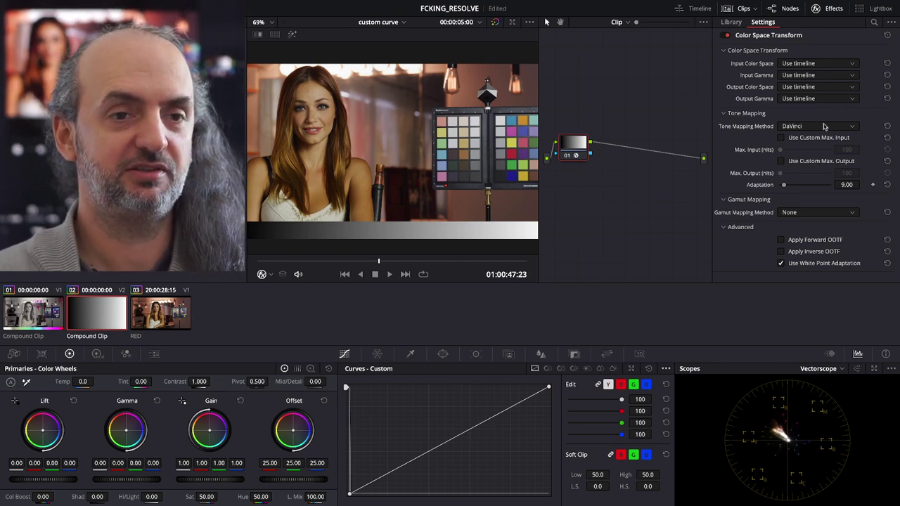
Step: Set the Color Space Transform's Input Color Space to HSV, centre the node in the graph and hide the effects library
left_click(813, 64)
left_click_drag(897, 83, 890, 116)
left_click(787, 148)
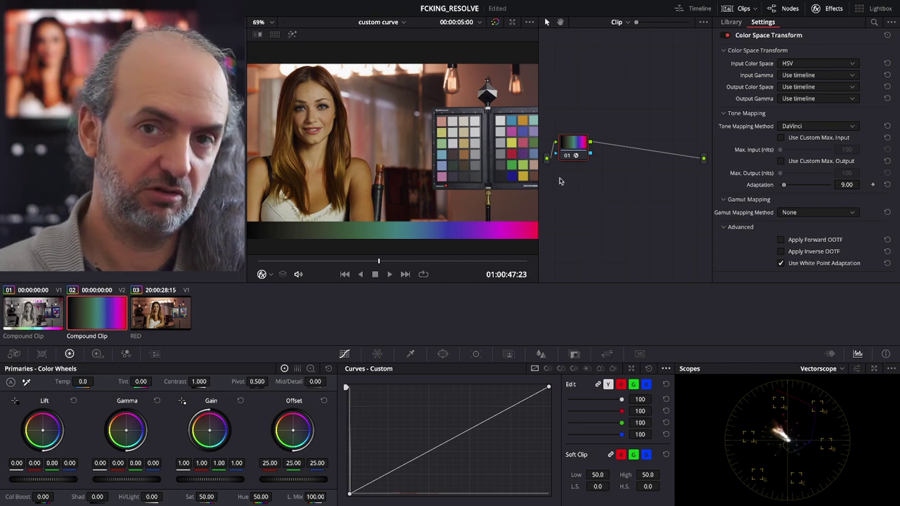
left_click_drag(580, 151, 649, 161)
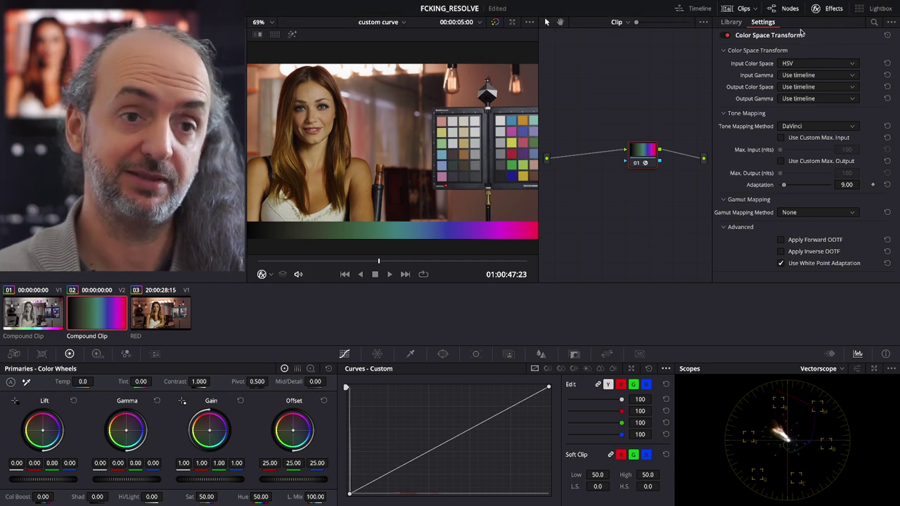
left_click(828, 9)
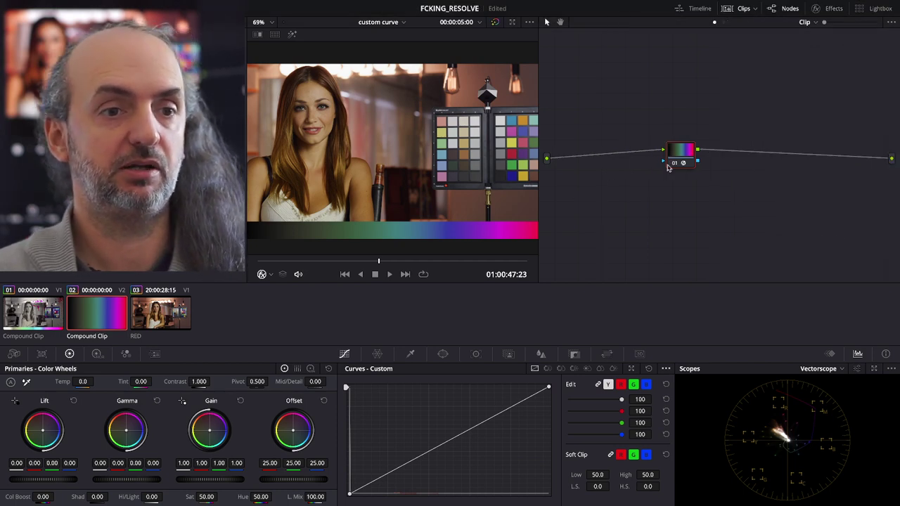
Step: Insert a serial node before the Color Space Transform node and space the two nodes far apart
left_click_drag(668, 165, 574, 153)
key("shift+s")
left_click_drag(767, 152, 844, 153)
left_click_drag(586, 152, 588, 156)
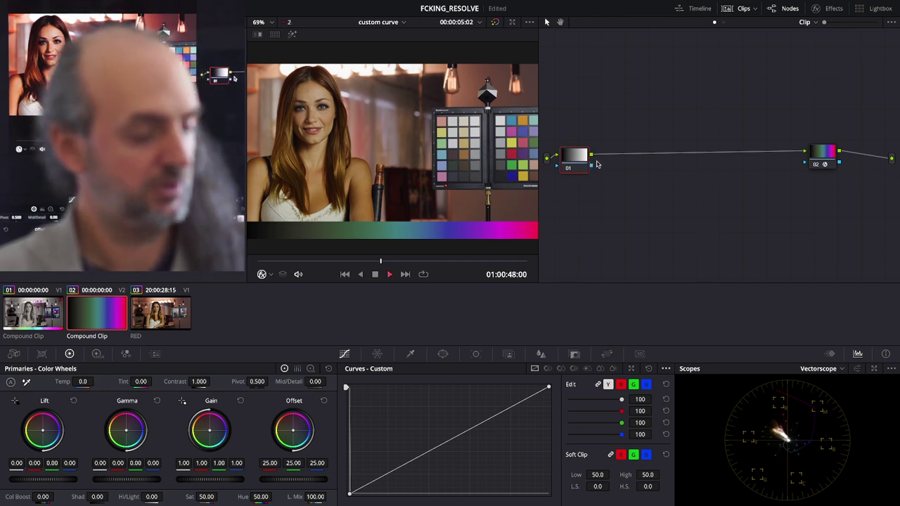
left_click(375, 274)
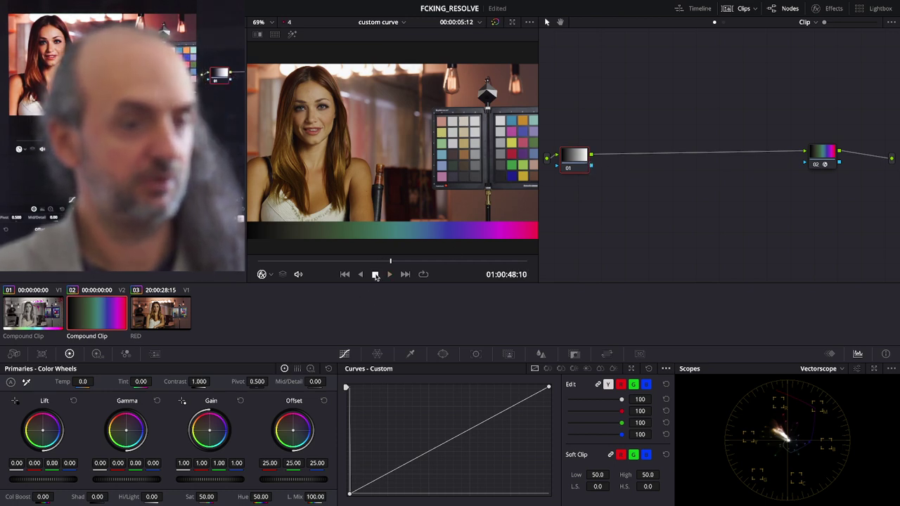
Step: Add a splitter/combiner after node 01 and arrange its three channel nodes in a column
left_click_drag(581, 159, 585, 160)
key("alt+y")
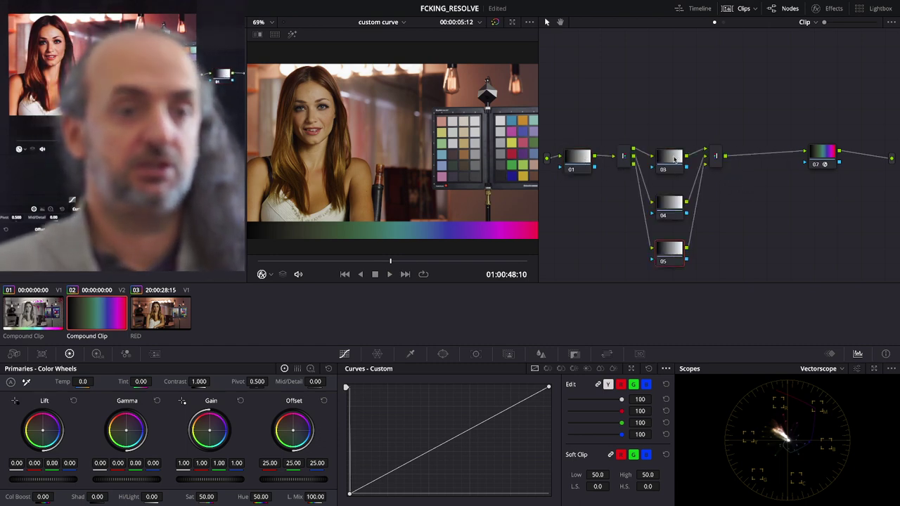
left_click_drag(674, 158, 674, 146)
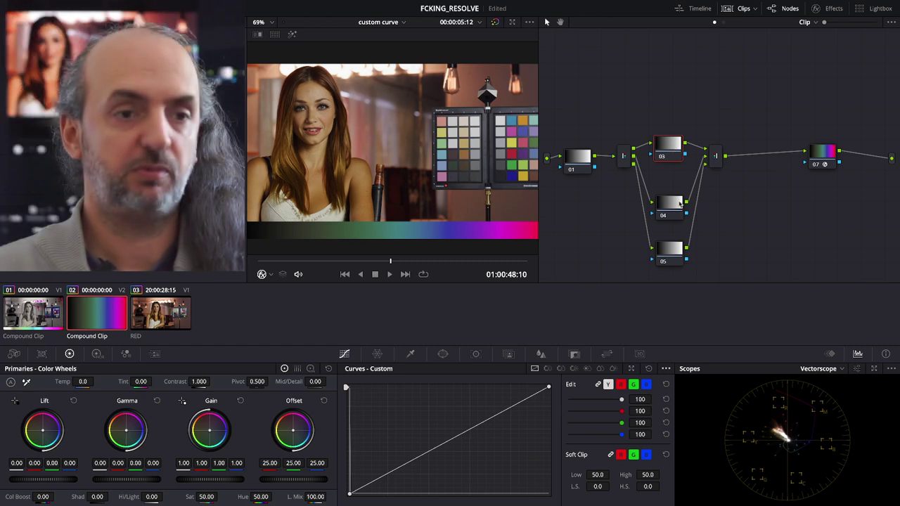
left_click_drag(672, 210, 670, 198)
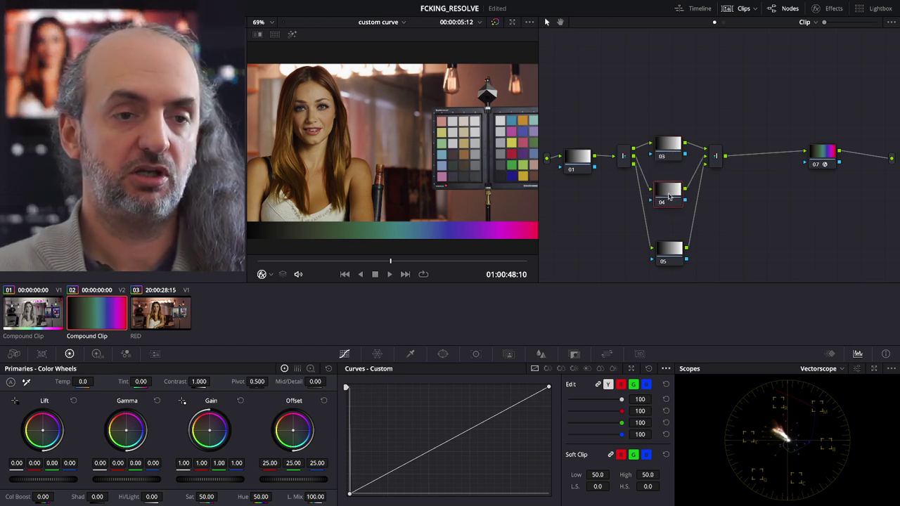
left_click_drag(672, 253, 668, 248)
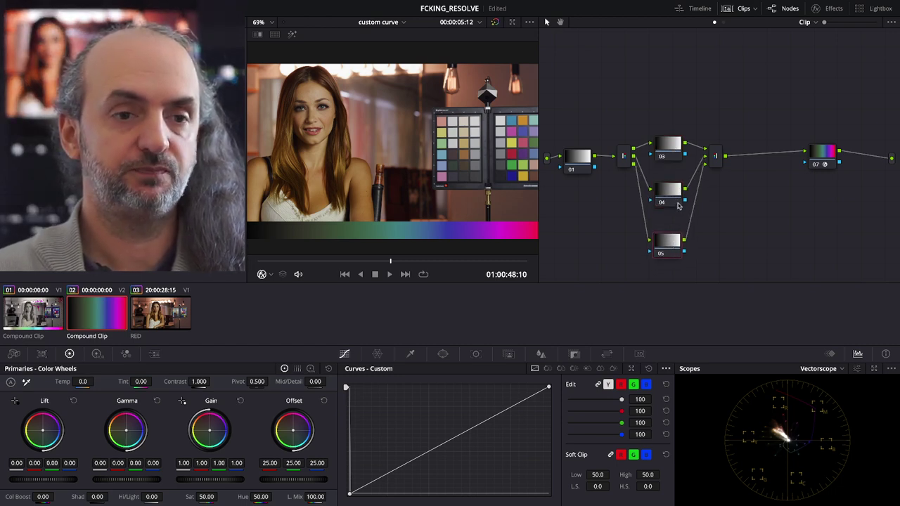
Step: Set the contrast to 0 on the second and third channel nodes, 04 and 05
left_click(678, 203)
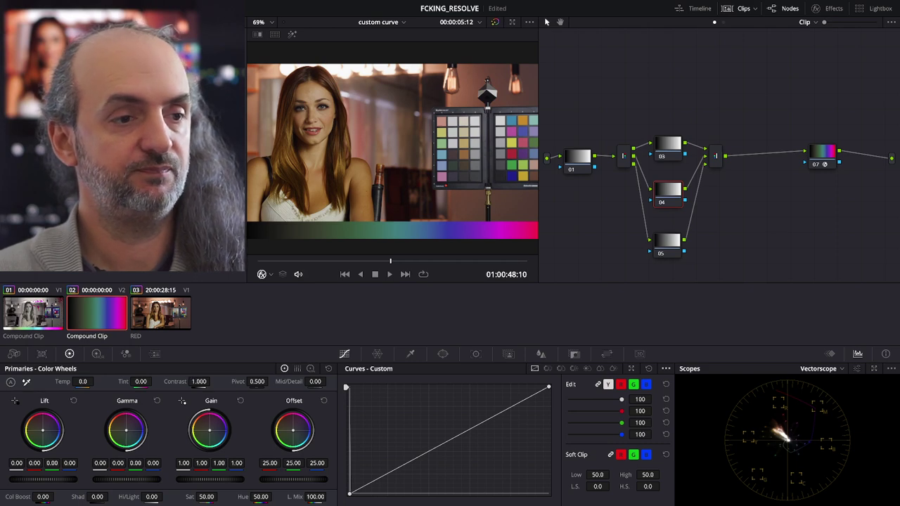
left_click_drag(199, 382, 129, 382)
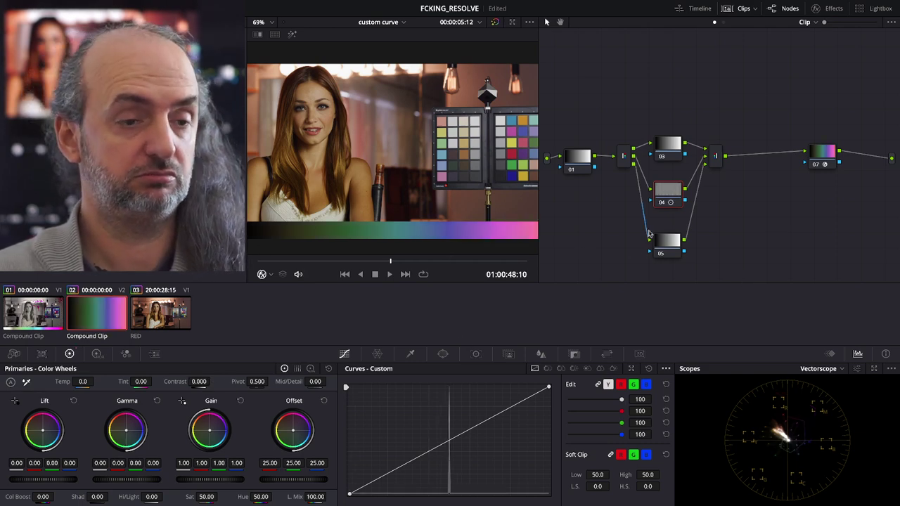
left_click(674, 245)
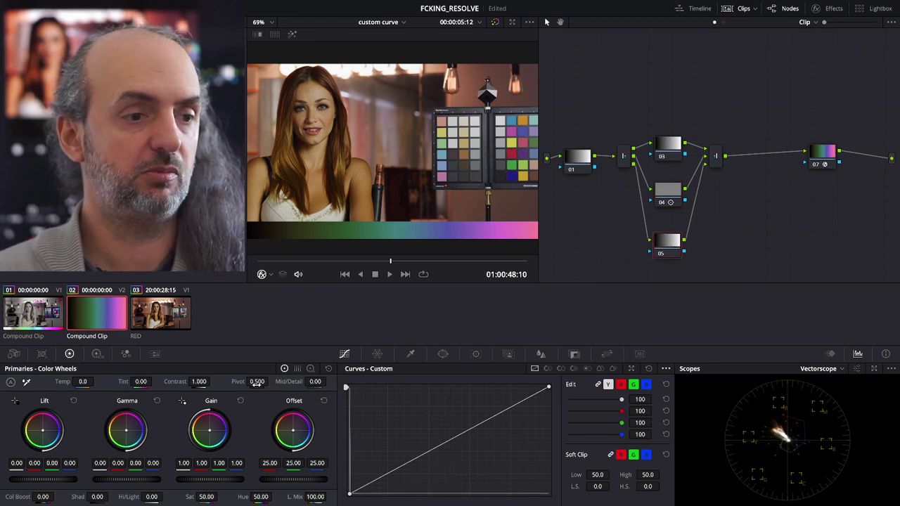
left_click_drag(257, 381, 169, 382)
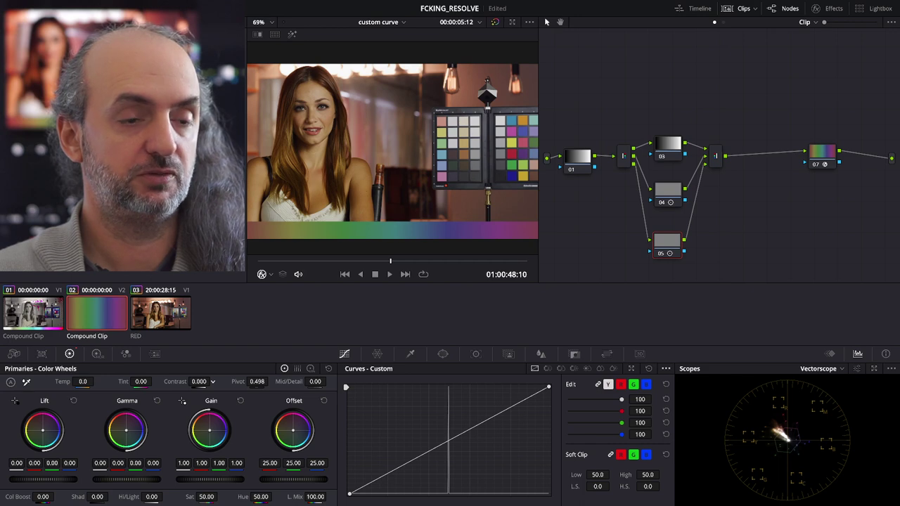
Step: Set the pivot to 0.680 on node 05 and 0.802 on node 04, and tidy the positions of both nodes
scroll(427, 211, "down", 3)
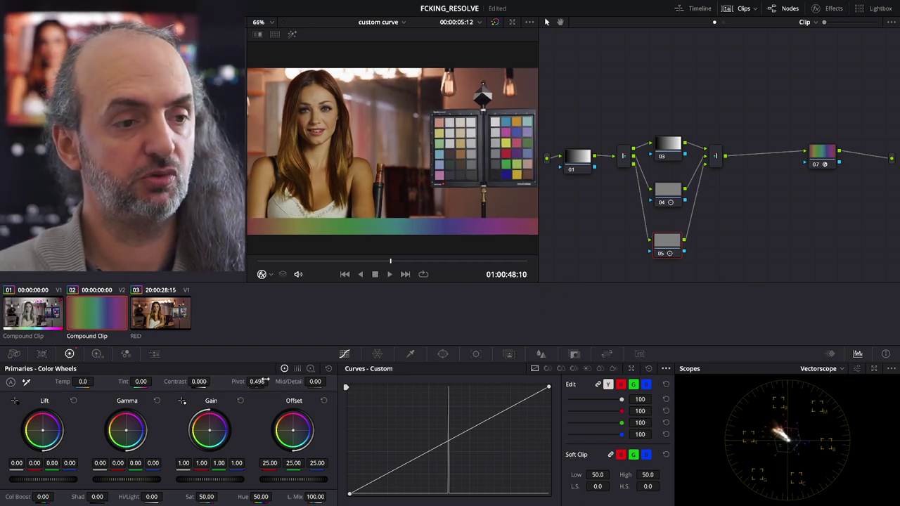
left_click_drag(264, 381, 309, 380)
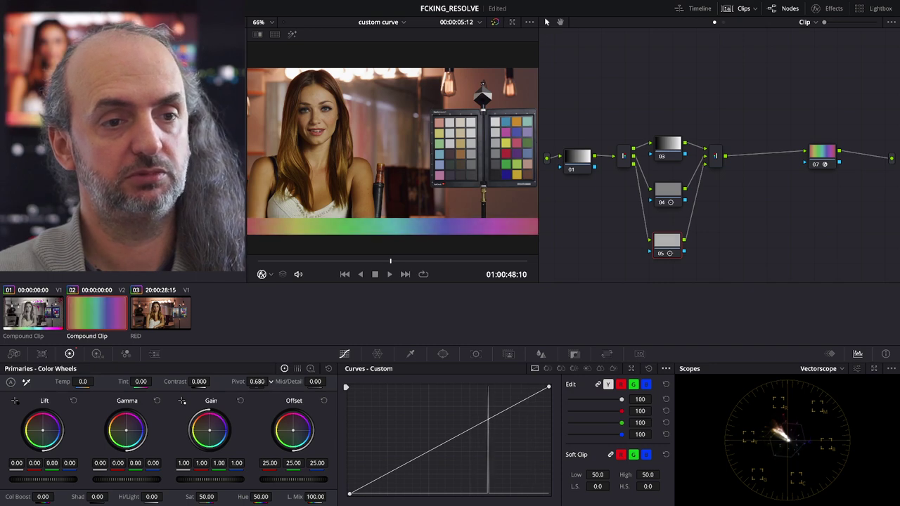
left_click(668, 190)
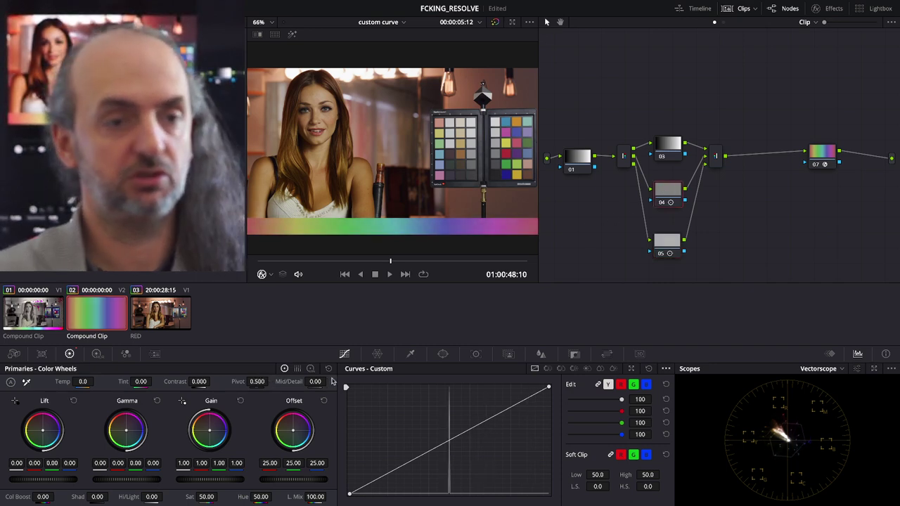
left_click_drag(258, 381, 269, 381)
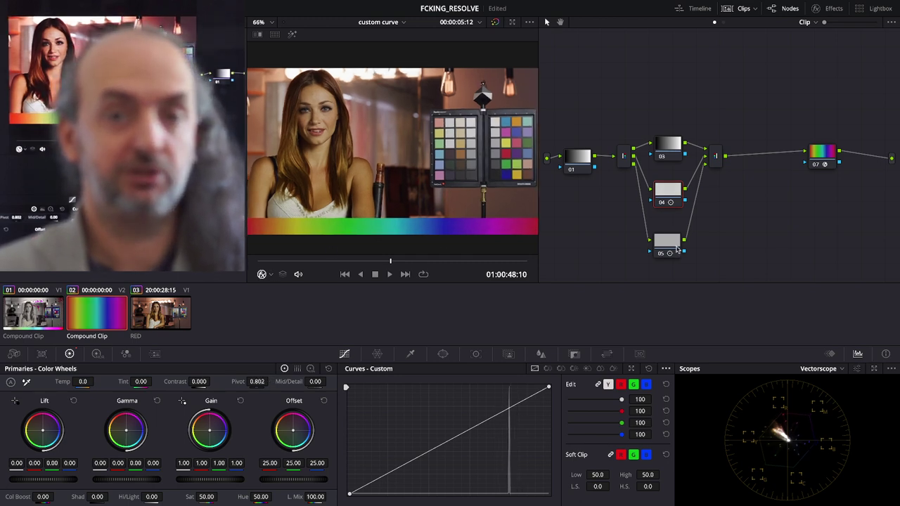
left_click_drag(668, 201, 666, 199)
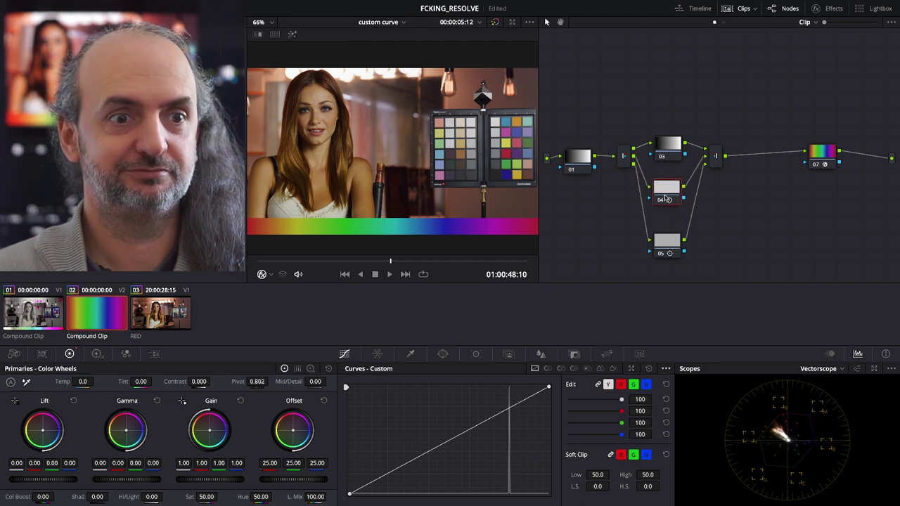
left_click_drag(658, 239, 656, 235)
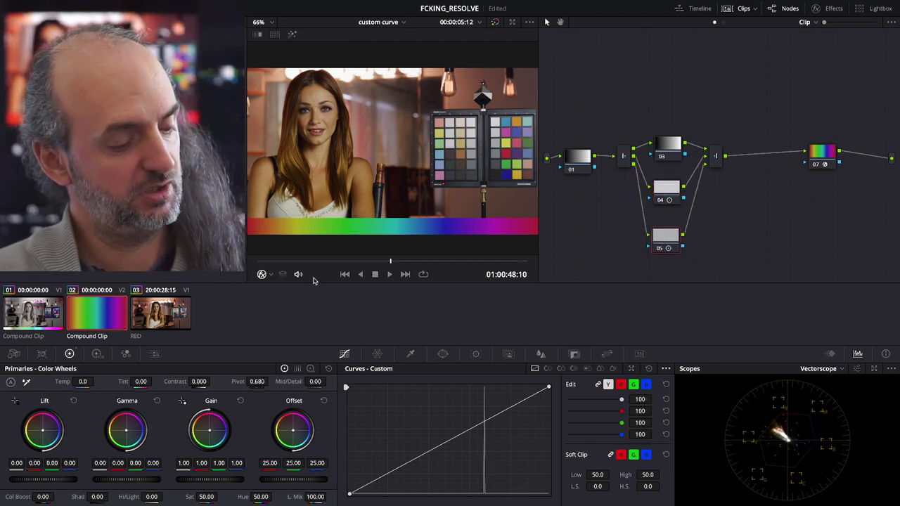
Step: On the Edit page, combine the rainbow ramp clip and the footage clip below it into one compound clip
key("shift+4")
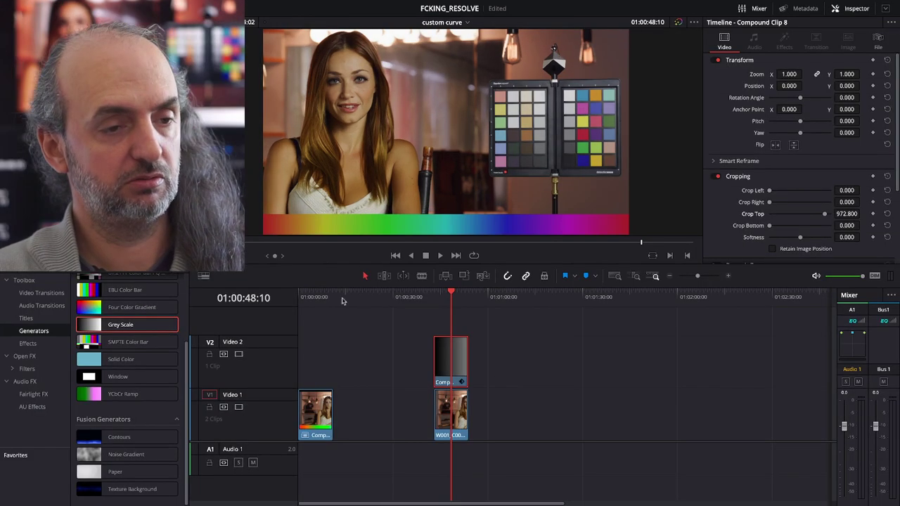
left_click_drag(513, 355, 430, 412)
right_click(457, 368)
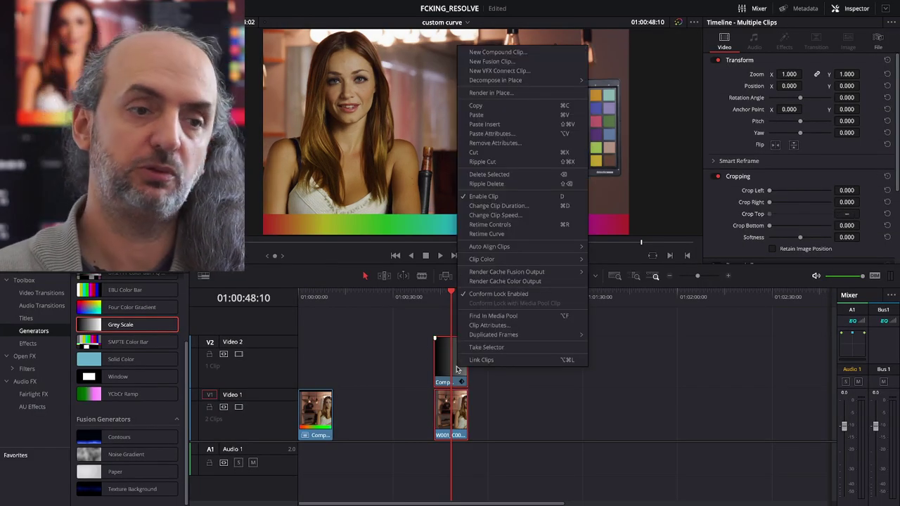
left_click(498, 52)
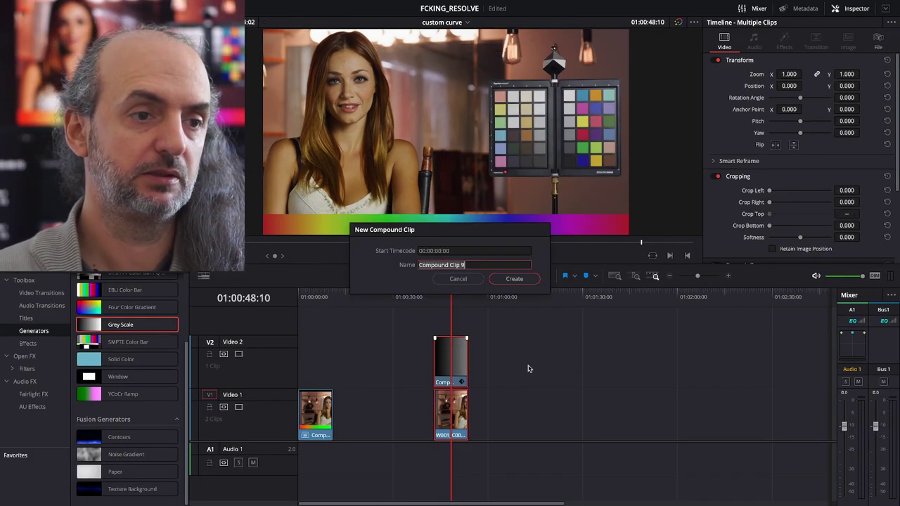
left_click(515, 280)
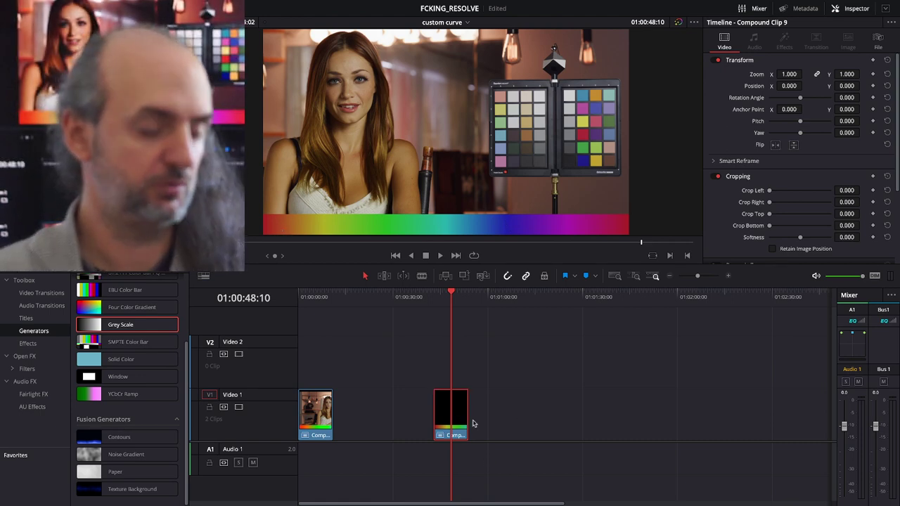
Step: On the Color page, add a serial node after the new compound clip's first node
key("shift+6")
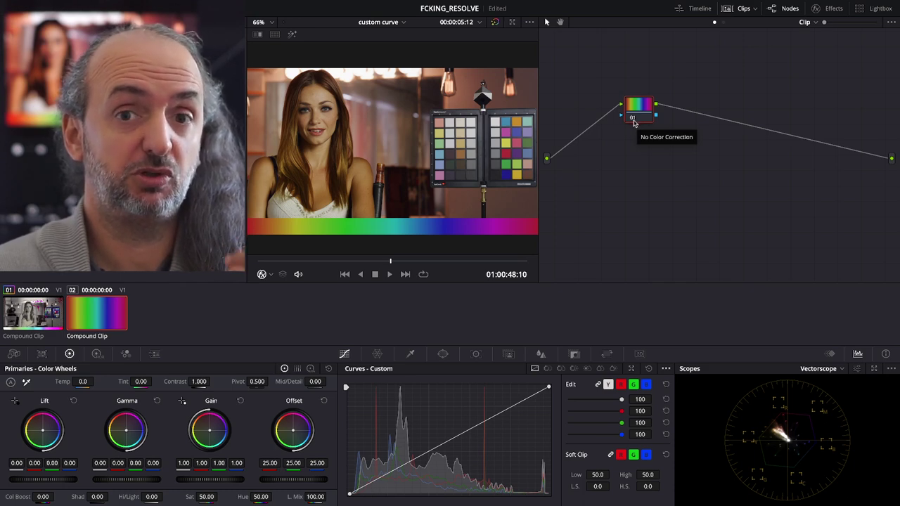
left_click_drag(635, 118, 661, 129)
key("alt+s")
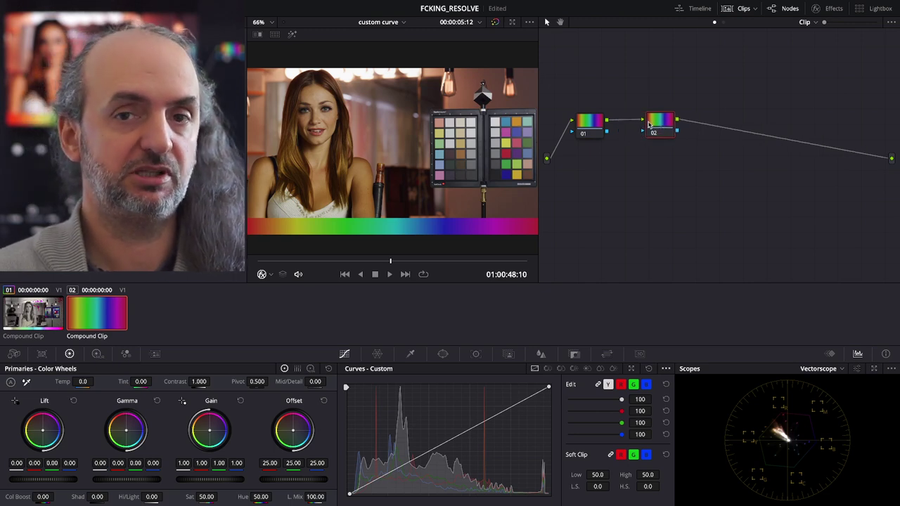
Step: Find the Custom Mixer effect in the effects library and apply it to node 02
left_click(833, 11)
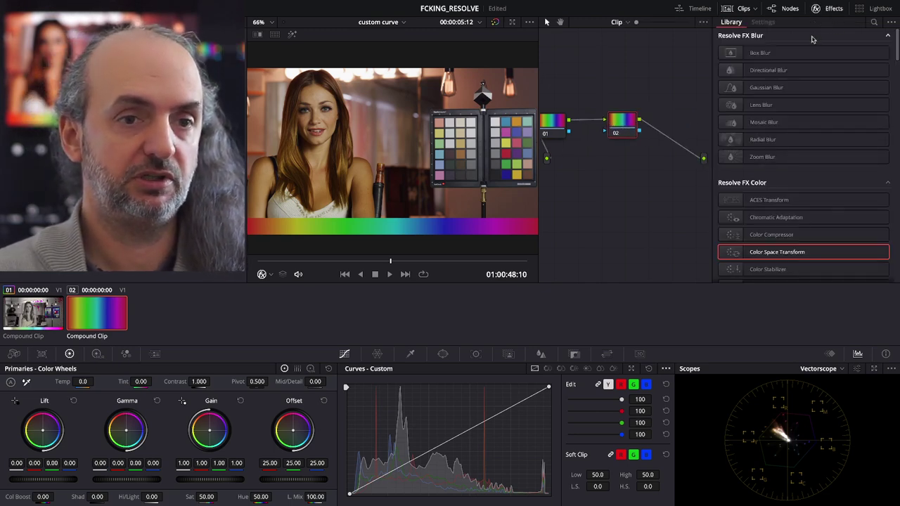
left_click(874, 22)
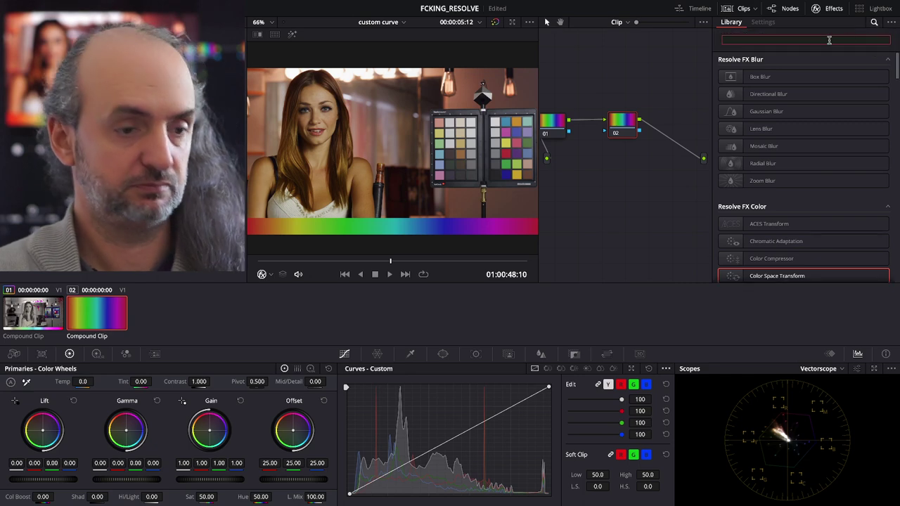
type("cu")
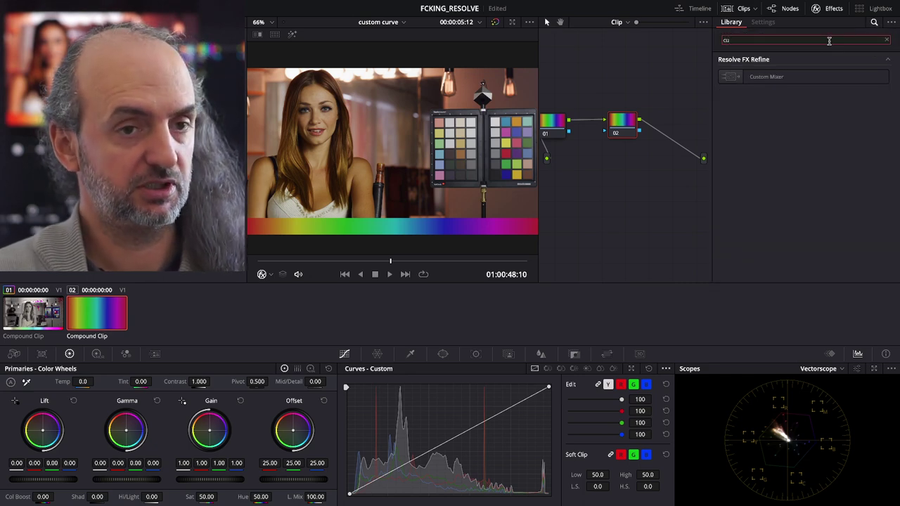
left_click_drag(766, 76, 623, 123)
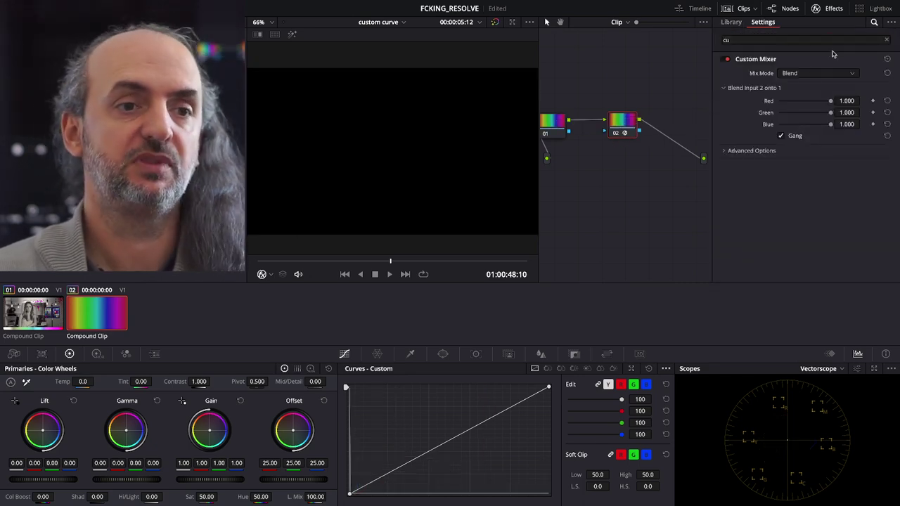
Step: In the Custom Mixer's advanced options, set the composite type to Divide
left_click(760, 150)
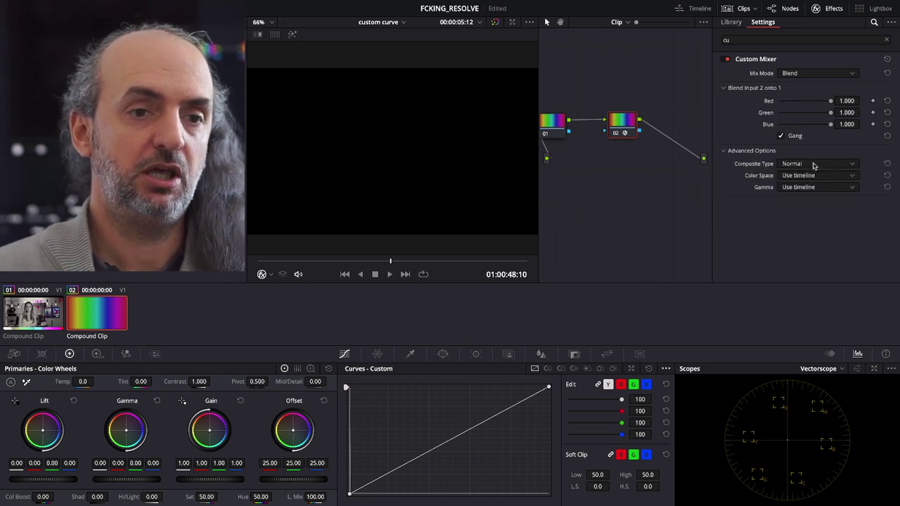
left_click(813, 164)
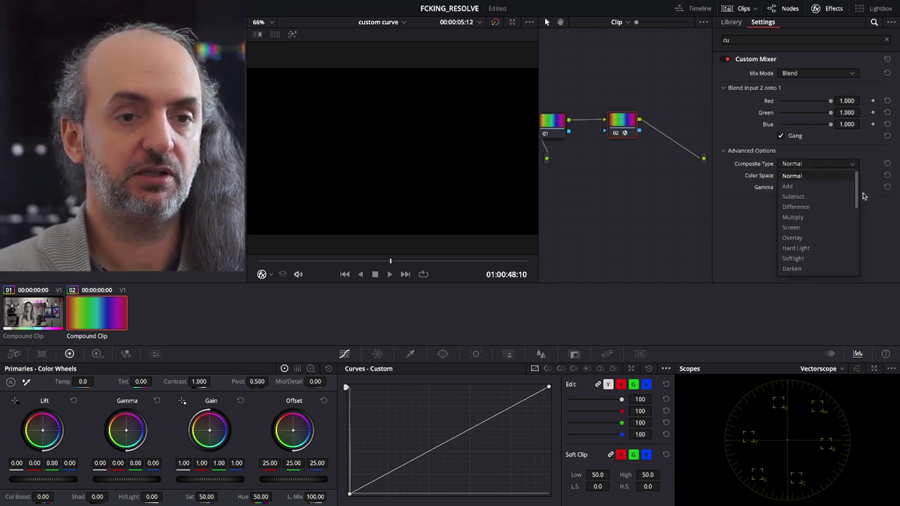
left_click_drag(860, 186, 858, 227)
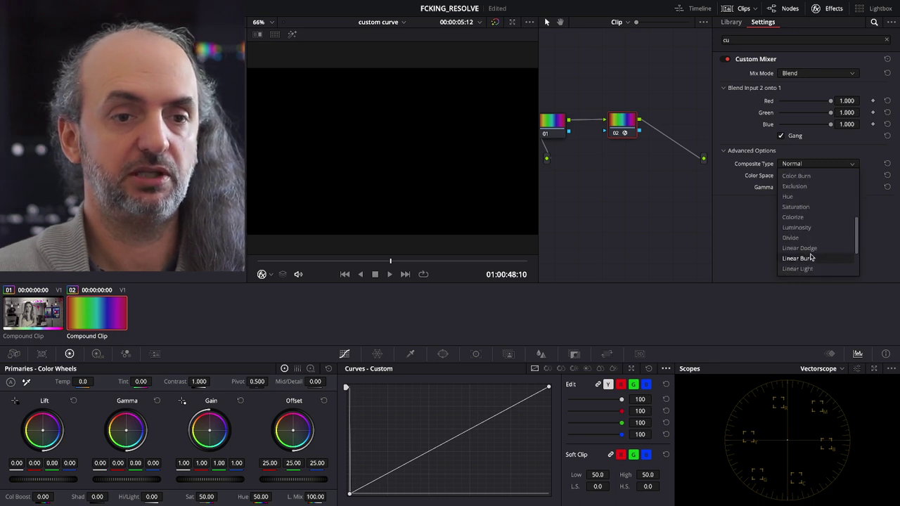
left_click(809, 239)
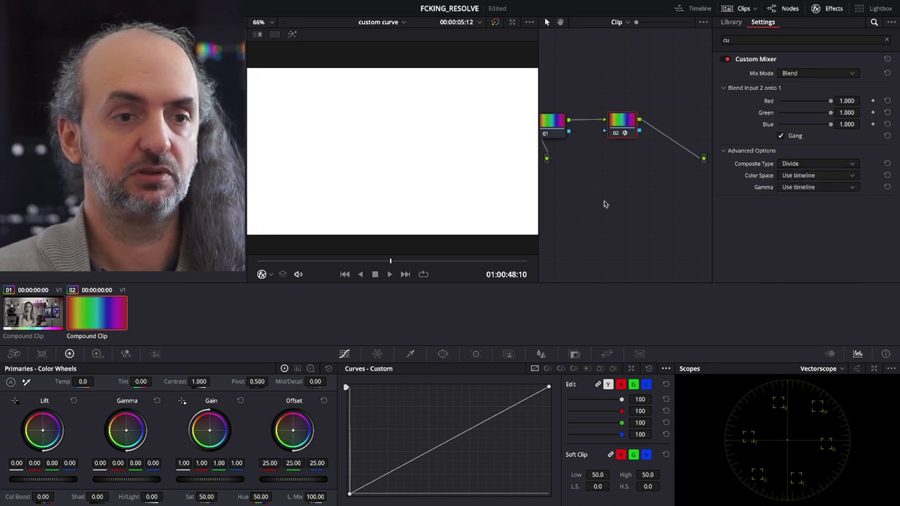
Step: Shift node 01 slightly and add an extra OFX input to node 02
left_click(569, 124)
left_click_drag(571, 125, 575, 125)
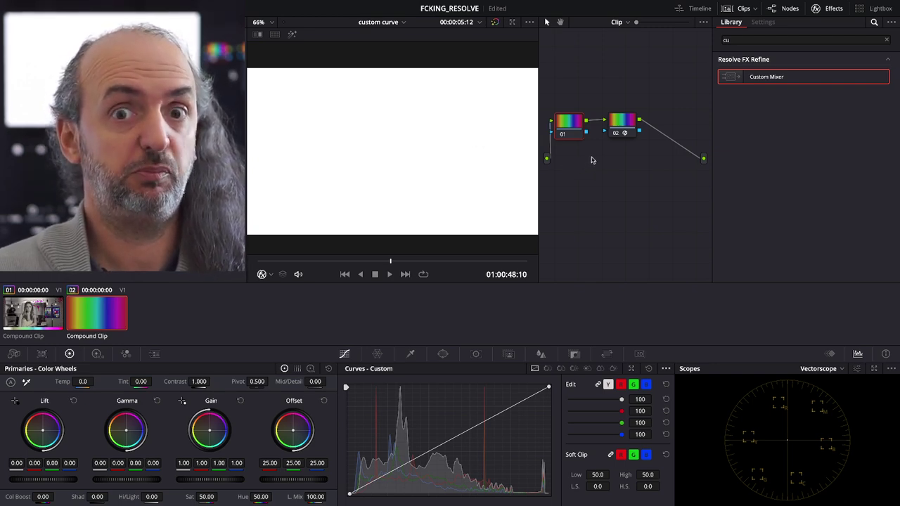
left_click(629, 120)
right_click(626, 122)
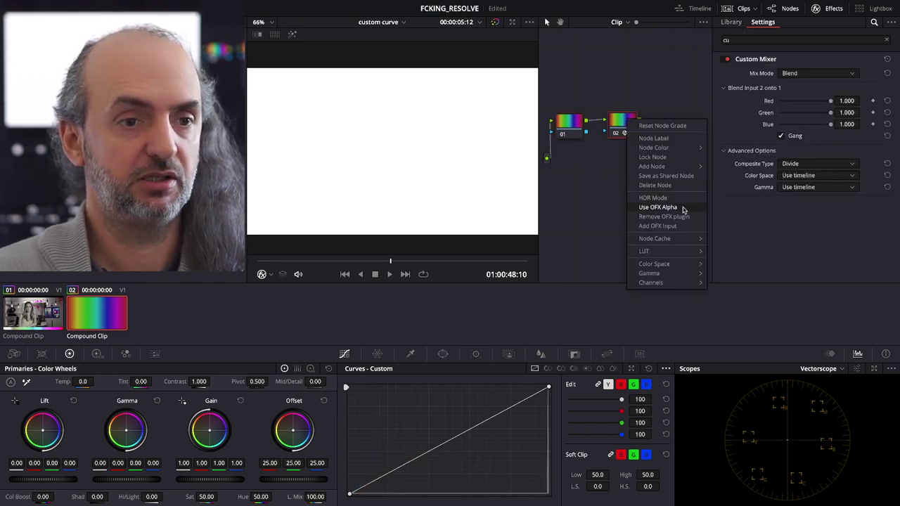
left_click(672, 226)
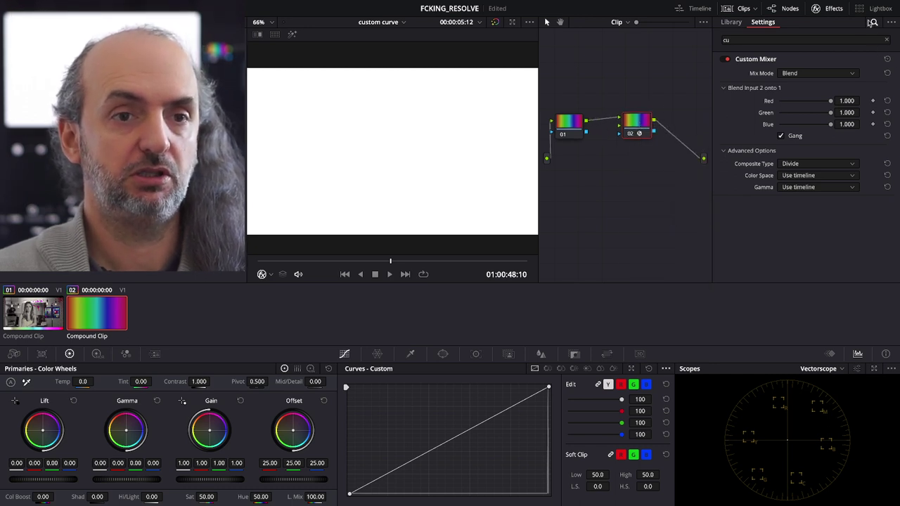
Step: Hide the effects library, space the two nodes apart and connect node 01's output to node 02's second input as well
left_click(832, 10)
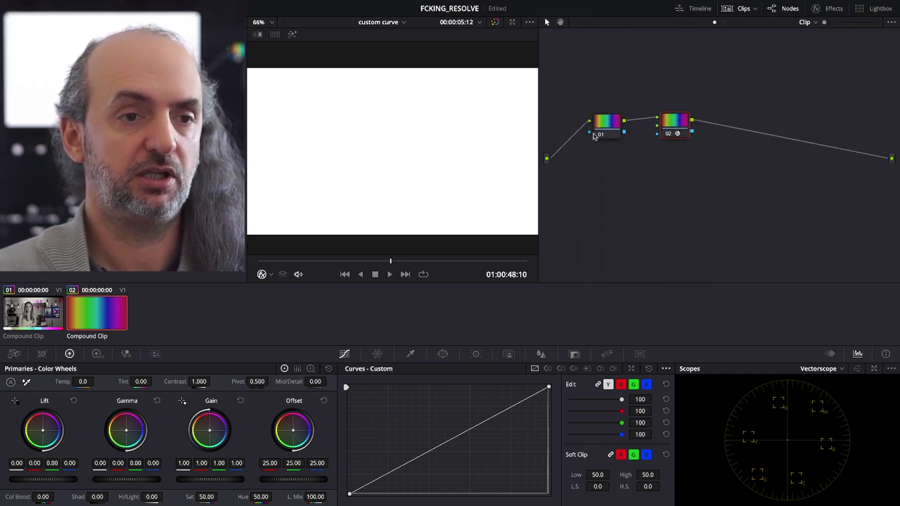
mouse_move(594, 136)
left_mouse_down()
mouse_move(570, 137)
mouse_move(594, 136)
left_mouse_up()
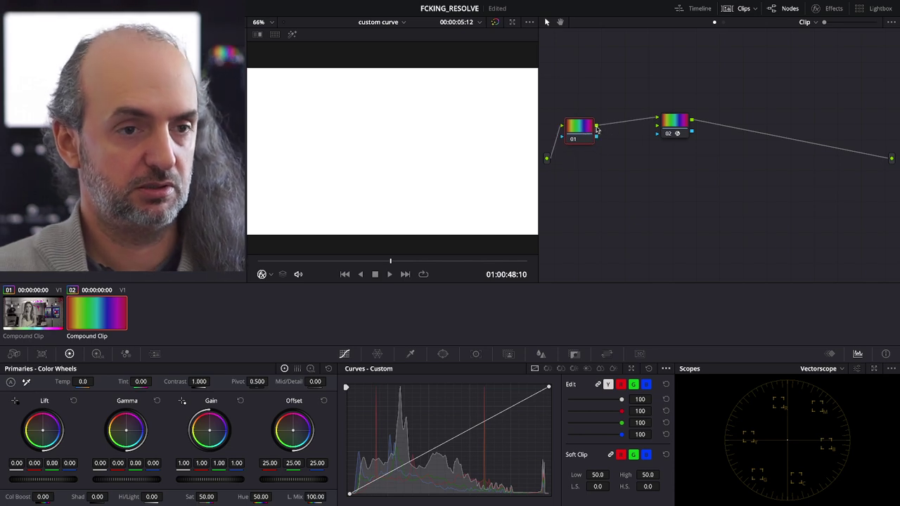
left_click_drag(681, 133, 707, 136)
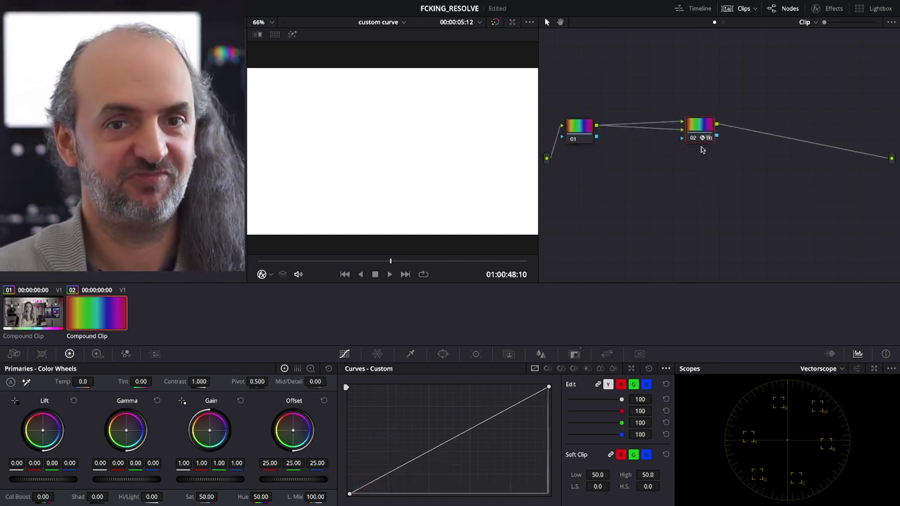
Step: Add a corrector node 03, insert it between node 01 and node 02's first input, and arrange it above the direct link
right_click(677, 196)
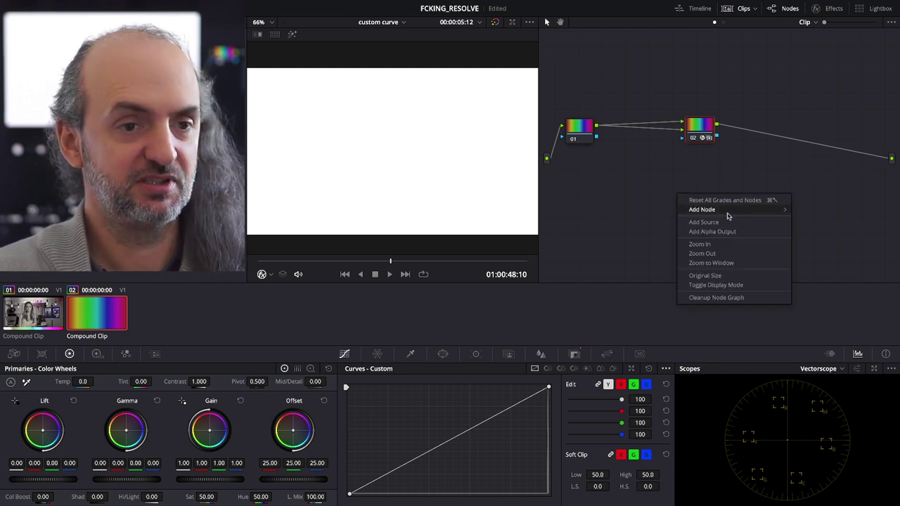
mouse_move(732, 213)
left_click(817, 210)
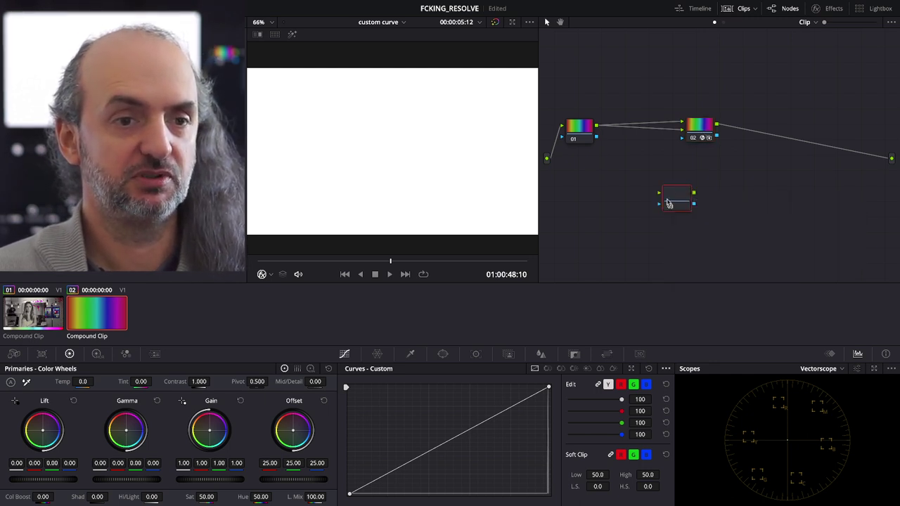
left_click_drag(669, 203, 652, 81)
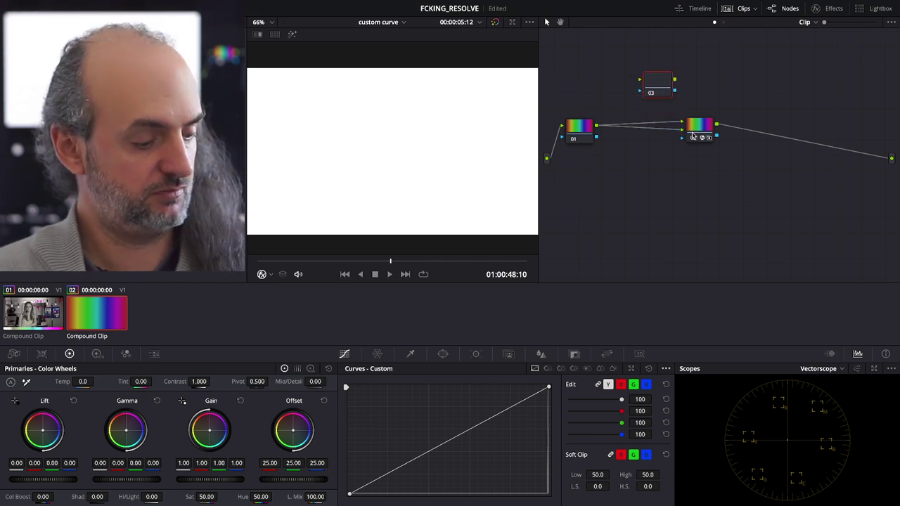
scroll(694, 135, "up", 5)
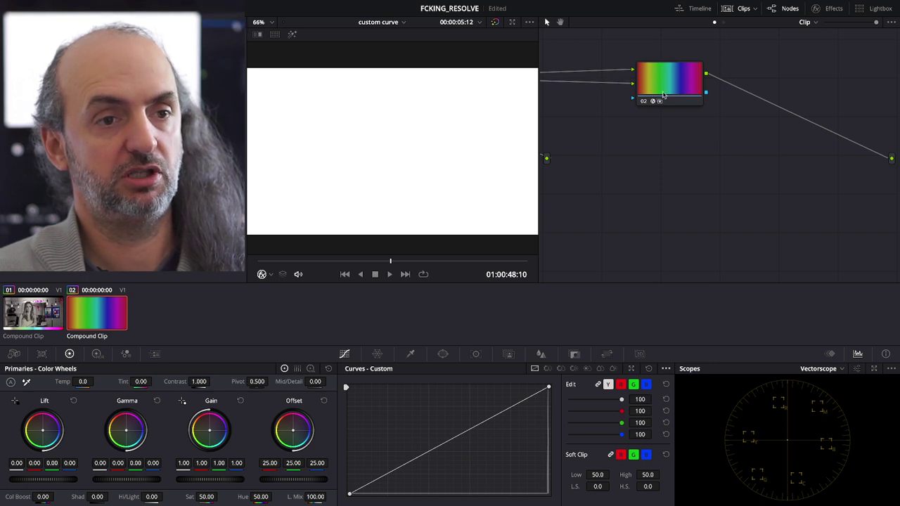
scroll(649, 155, "down", 4)
left_click_drag(639, 78, 647, 115)
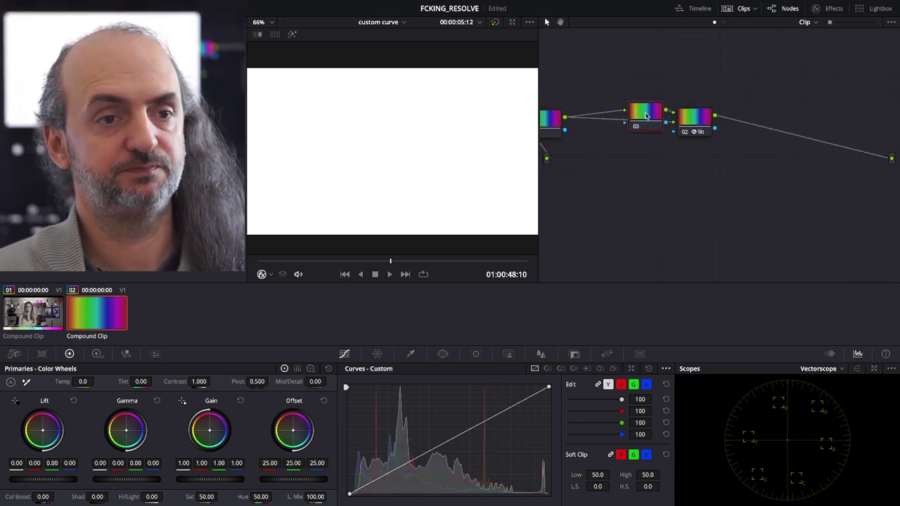
left_click_drag(552, 132, 572, 140)
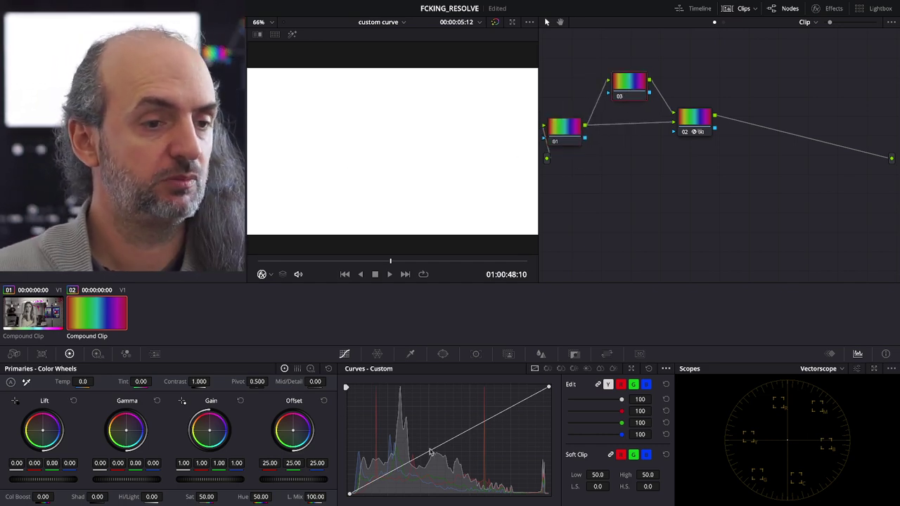
Step: Add a control point to node 03's custom curve and pull it below the diagonal near the middle
left_click_drag(419, 456, 455, 470)
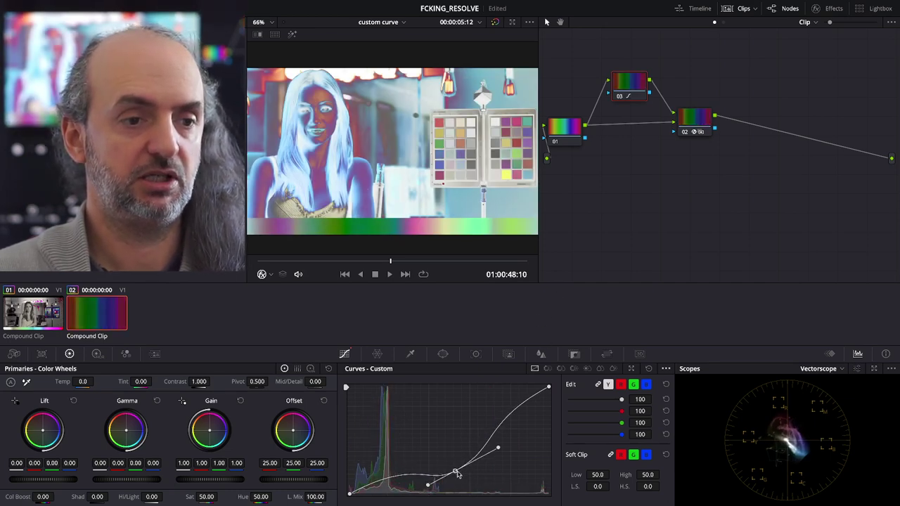
mouse_move(455, 470)
left_mouse_down()
mouse_move(402, 414)
mouse_move(444, 467)
left_mouse_up()
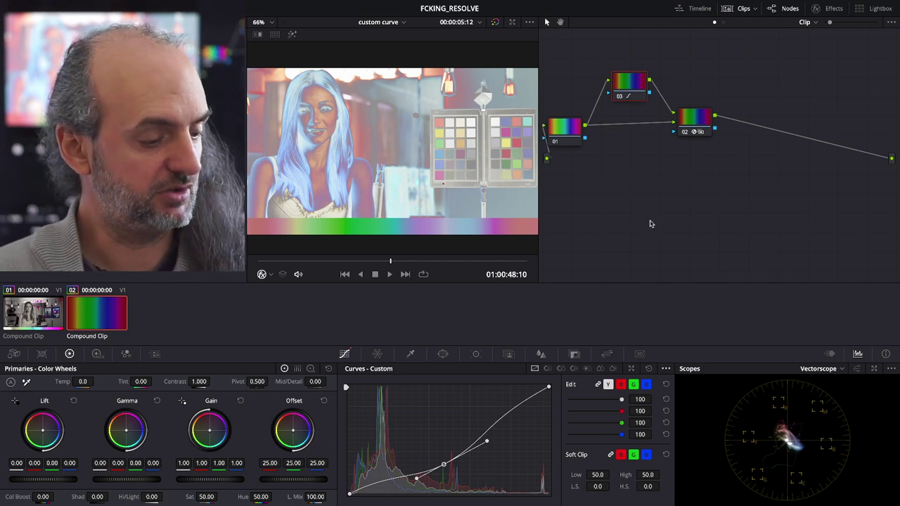
Step: On the Edit page, place a Grey Scale generator after the clips on Video 1, make it a compound clip and park the playhead on it
key("shift+4")
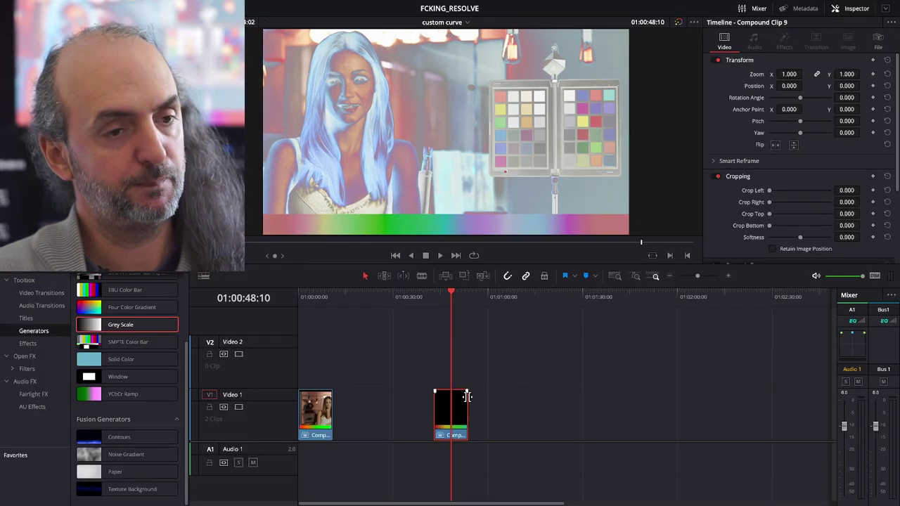
left_click_drag(136, 327, 540, 415)
right_click(547, 411)
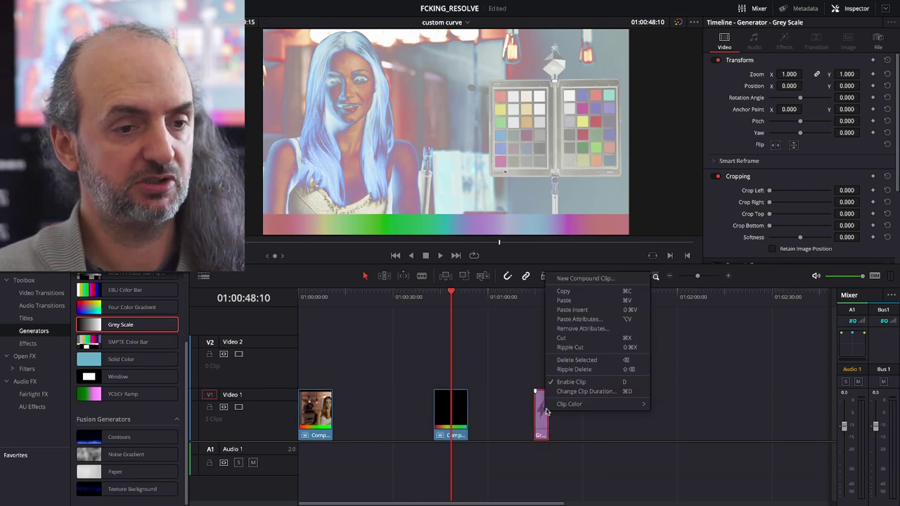
left_click(585, 278)
left_click(514, 278)
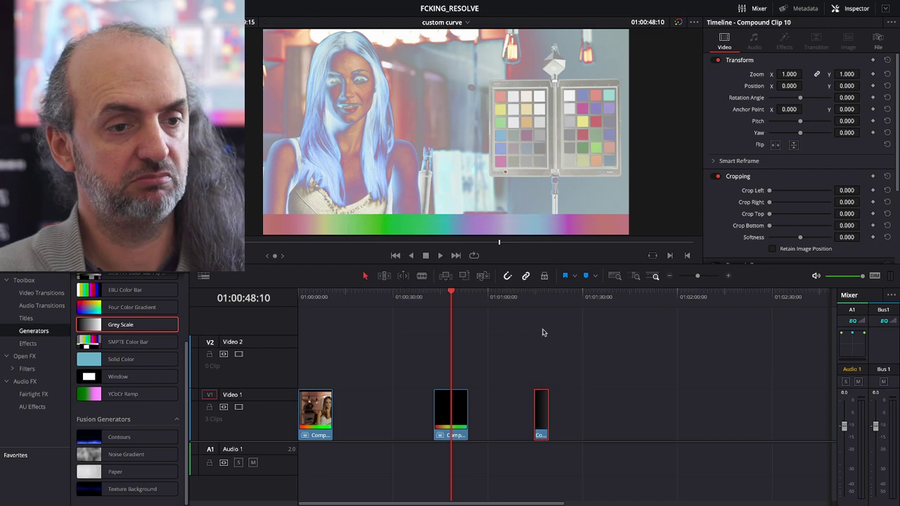
left_click(533, 298)
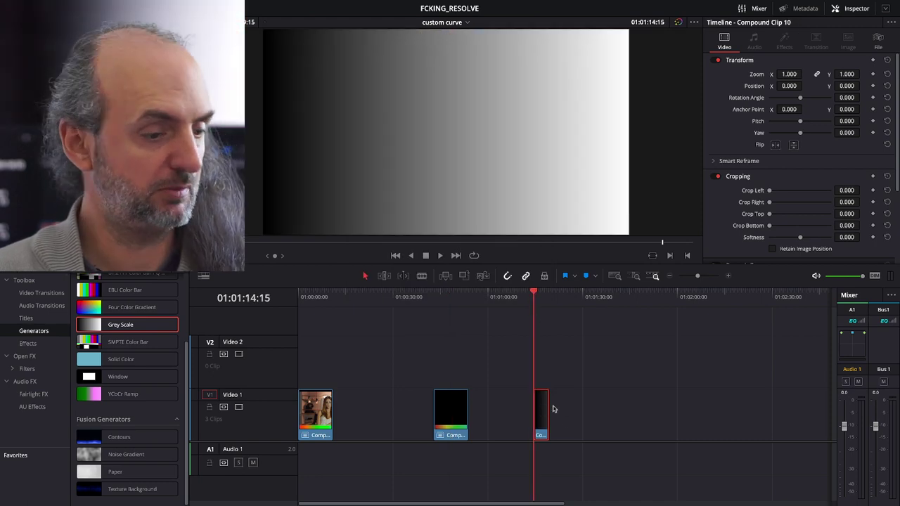
Step: On the Color page, reset the grade of node 03 for the grey scale compound clip
key("shift+6")
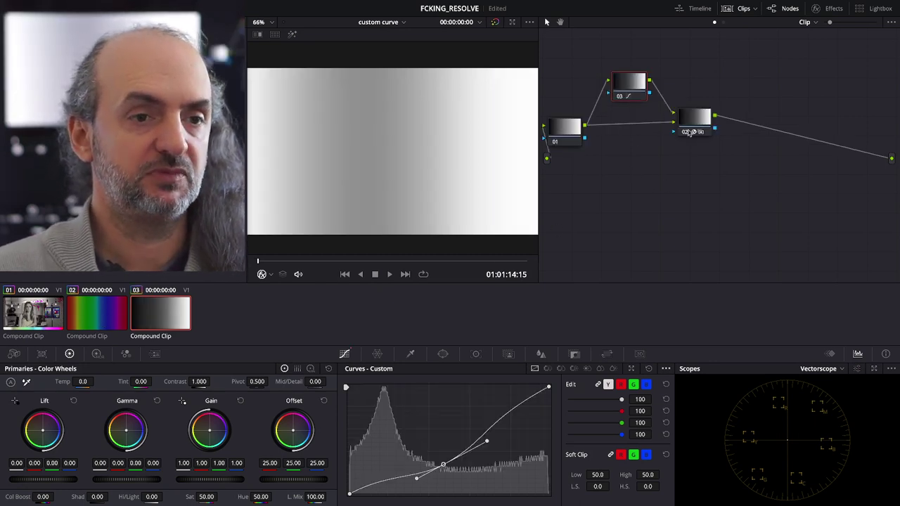
right_click(631, 88)
left_click(655, 94)
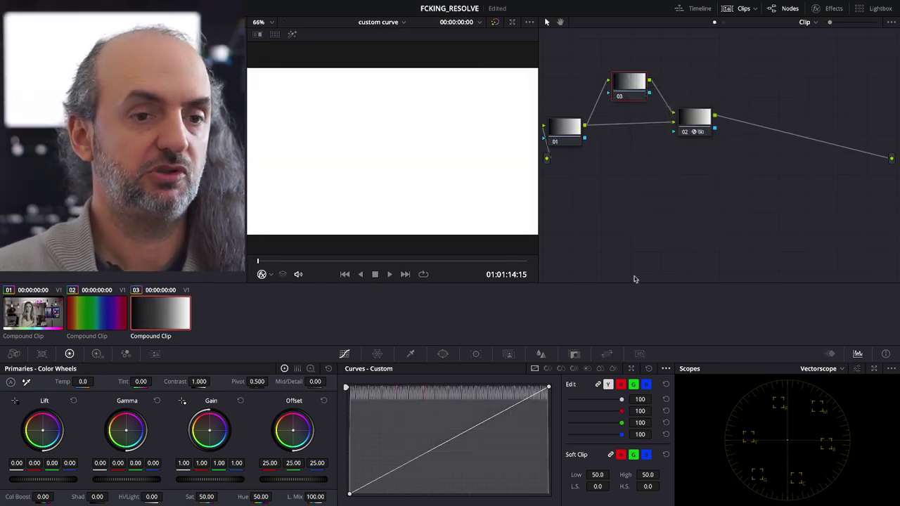
Step: Switch the scope to Waveform and move node 03 slightly higher in the node graph
left_click(828, 370)
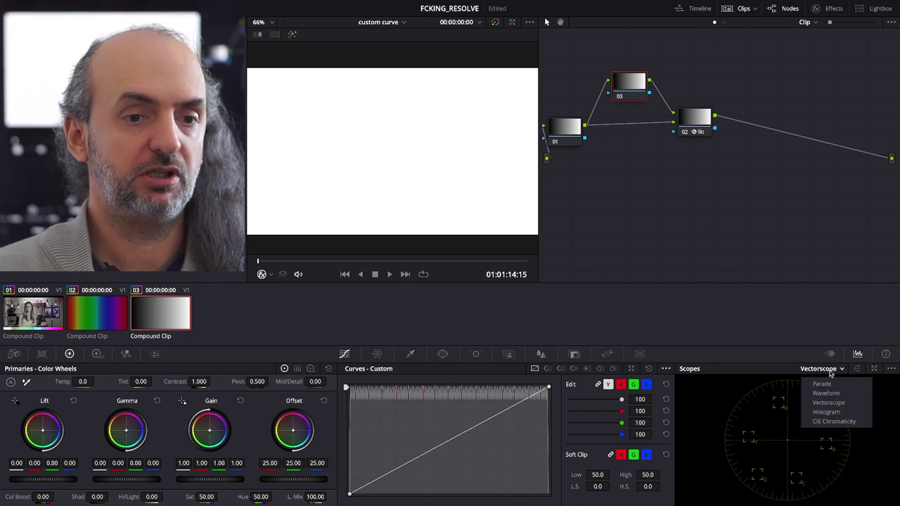
left_click(828, 393)
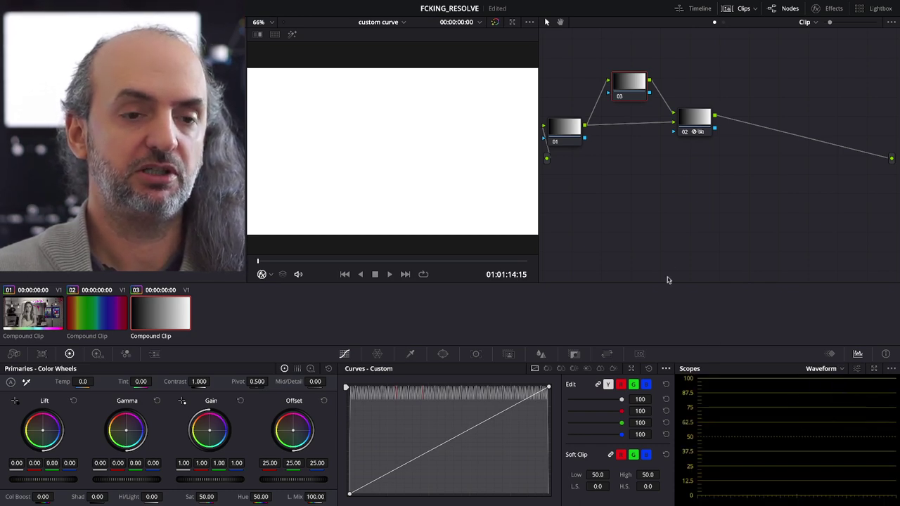
mouse_move(630, 83)
left_mouse_down()
mouse_move(613, 76)
mouse_move(628, 76)
left_mouse_up()
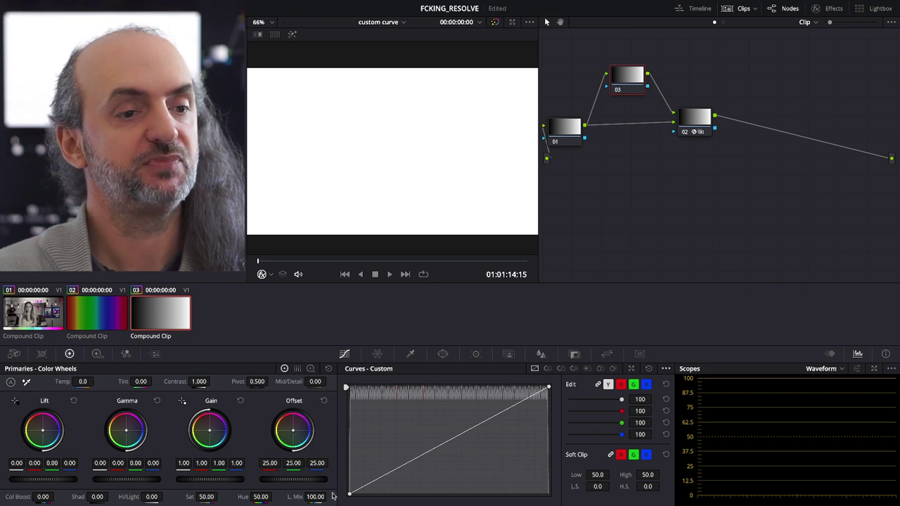
Step: Add a point to node 03's custom curve, pull it below the diagonal and fine-tune its position against the waveform
left_click_drag(429, 455, 443, 470)
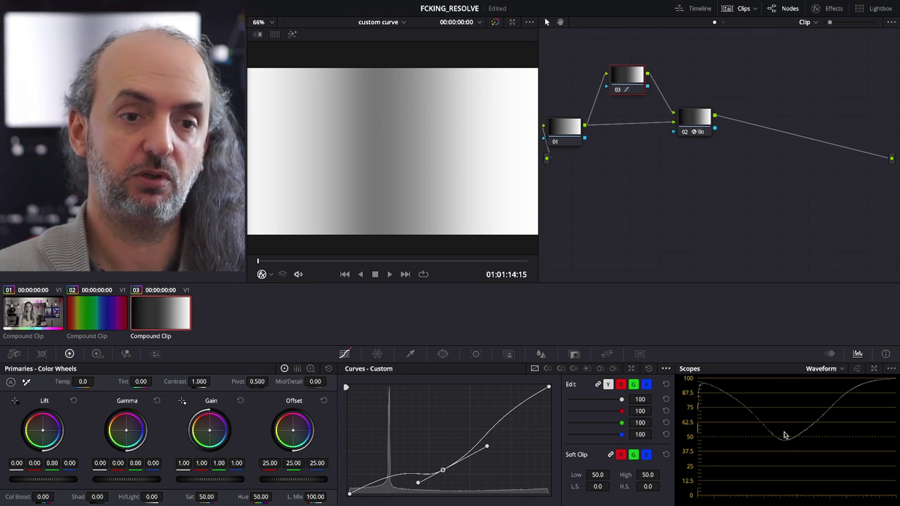
mouse_move(442, 470)
left_mouse_down()
mouse_move(444, 444)
mouse_move(446, 474)
mouse_move(415, 450)
mouse_move(420, 428)
mouse_move(453, 462)
left_mouse_up()
scroll(810, 426, "up", 3)
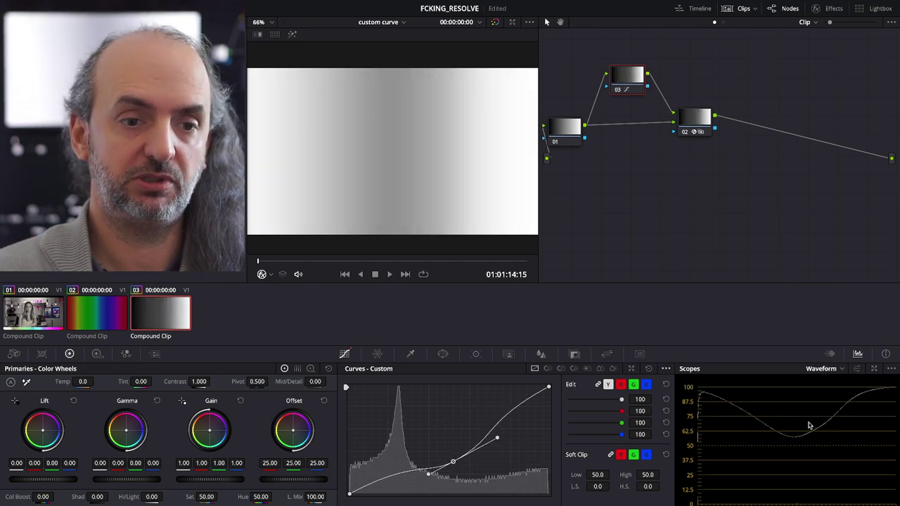
left_click_drag(805, 466, 805, 462)
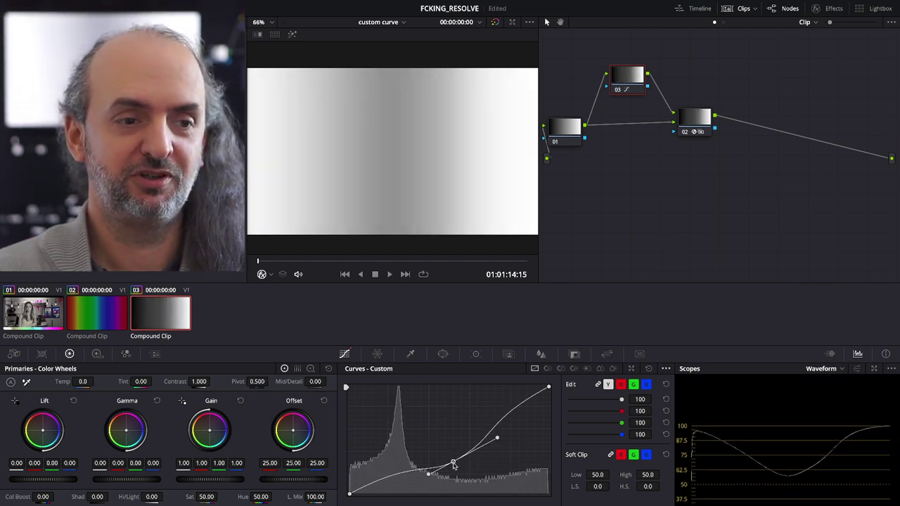
mouse_move(454, 462)
left_mouse_down()
mouse_move(412, 420)
mouse_move(447, 459)
mouse_move(422, 443)
mouse_move(432, 430)
mouse_move(450, 460)
left_mouse_up()
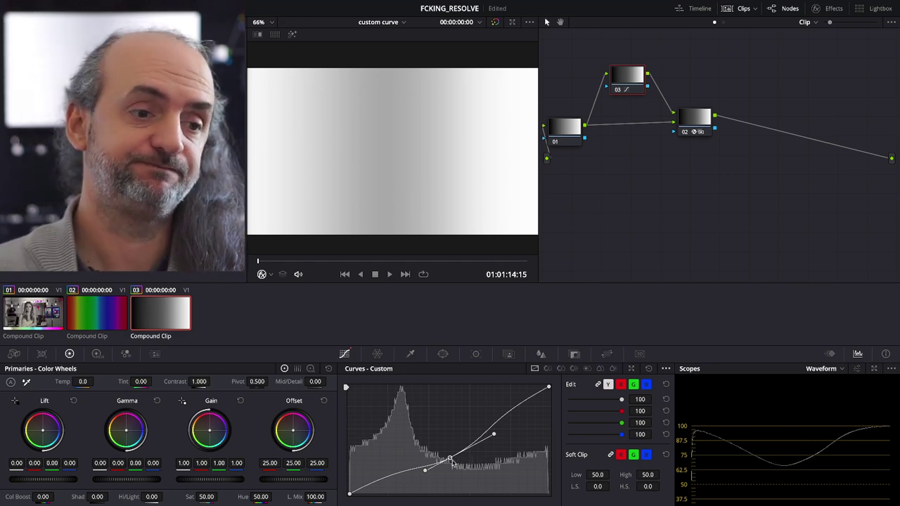
Step: Delete the existing point on node 03's custom curve and add a new one raised above the diagonal
mouse_move(449, 458)
left_mouse_down()
mouse_move(440, 422)
mouse_move(444, 449)
left_mouse_up()
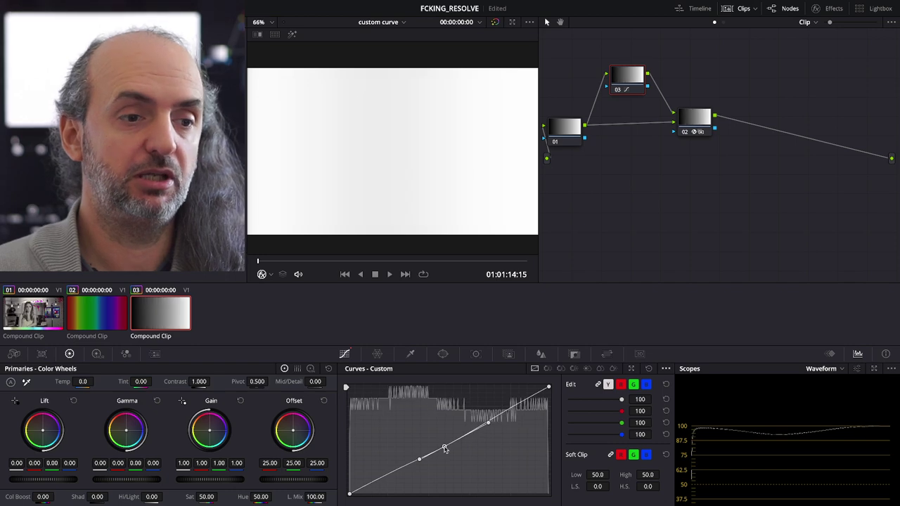
right_click(444, 448)
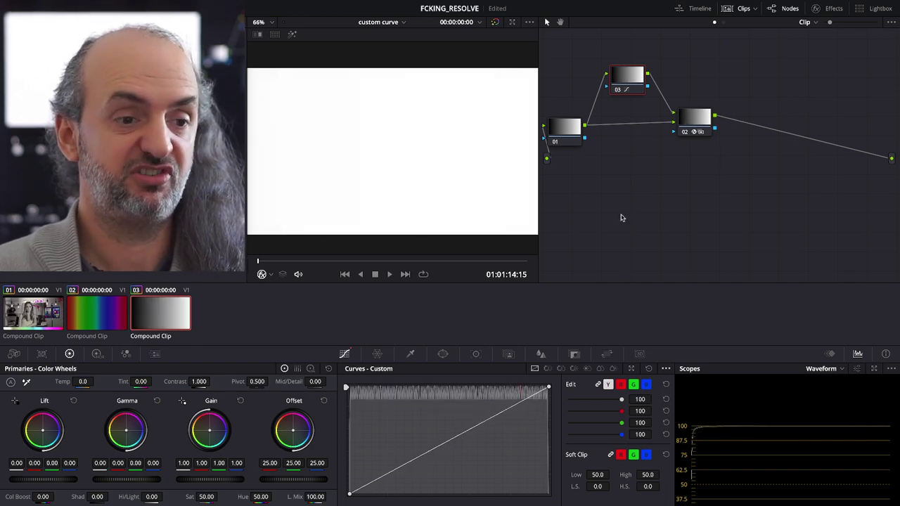
left_click_drag(441, 446, 426, 424)
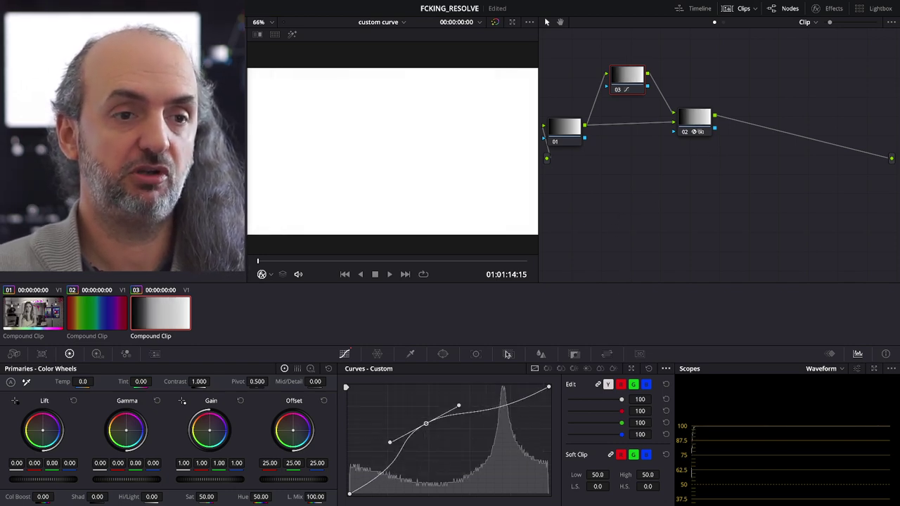
Step: Add a serial node after node 02 and lower its Offset to 3.95
left_click(700, 119)
key("alt+s")
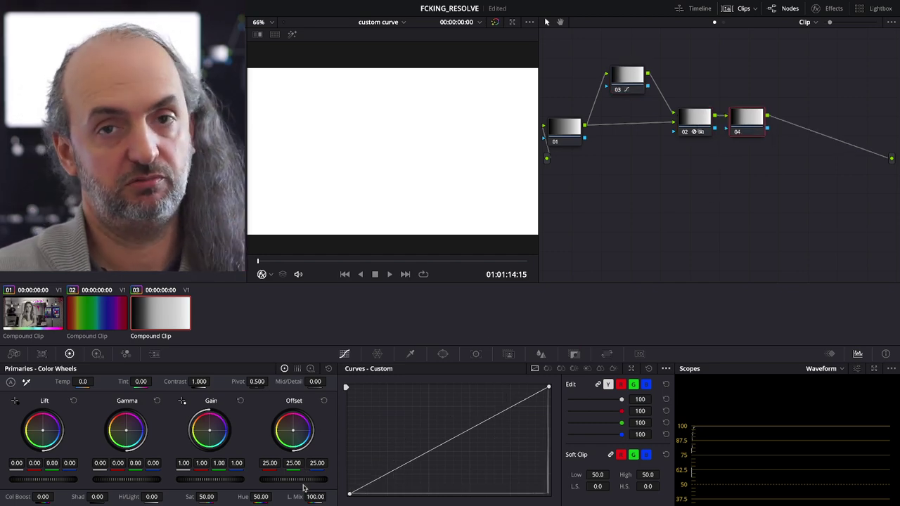
left_click_drag(306, 484, 260, 483)
Step: Reset the grade of node 03 and lower node 04's Offset to -42.45
right_click(634, 79)
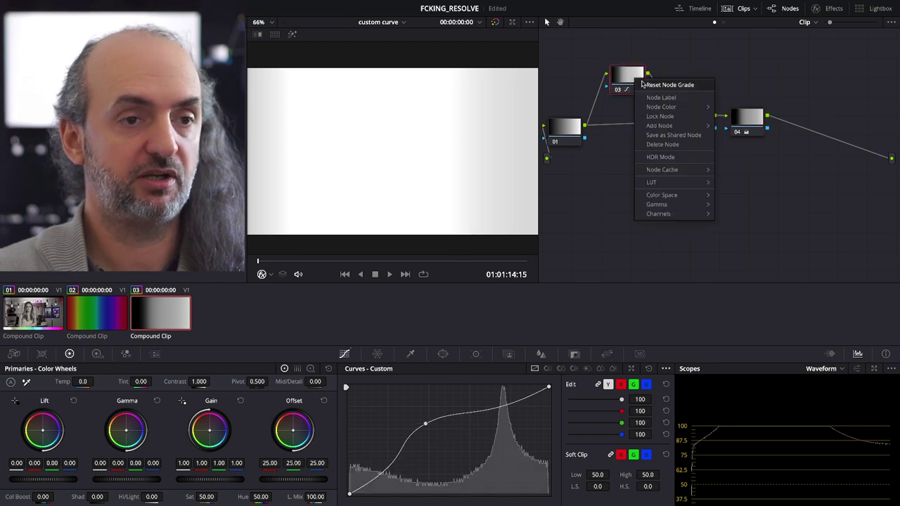
left_click(650, 86)
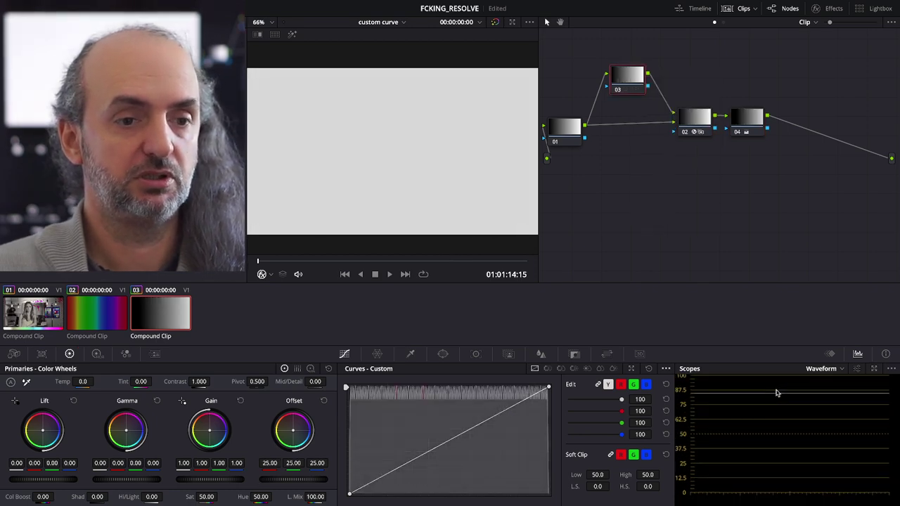
left_click(745, 123)
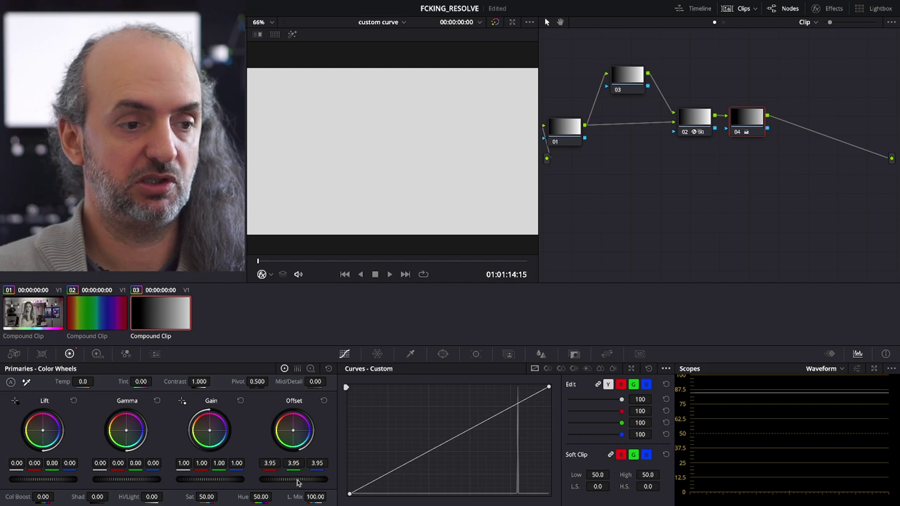
left_click_drag(296, 482, 211, 484)
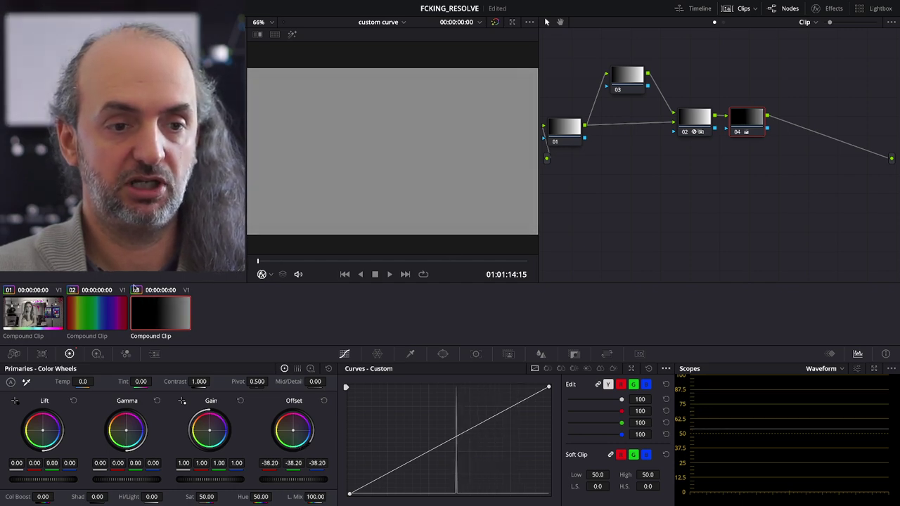
mouse_move(135, 289)
left_mouse_down()
mouse_move(61, 285)
mouse_move(69, 283)
left_mouse_up()
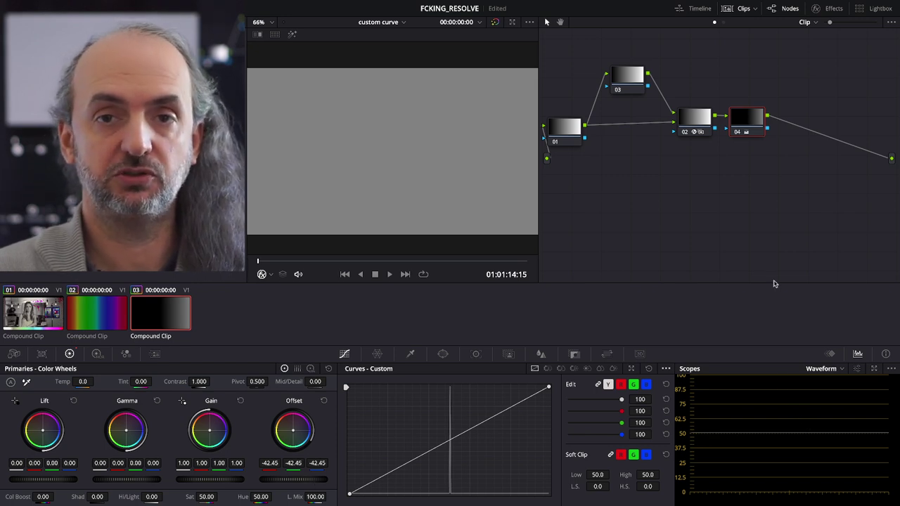
Step: Add anchor points to node 03's custom curve and raise a shadow point slightly above the diagonal
left_click(634, 78)
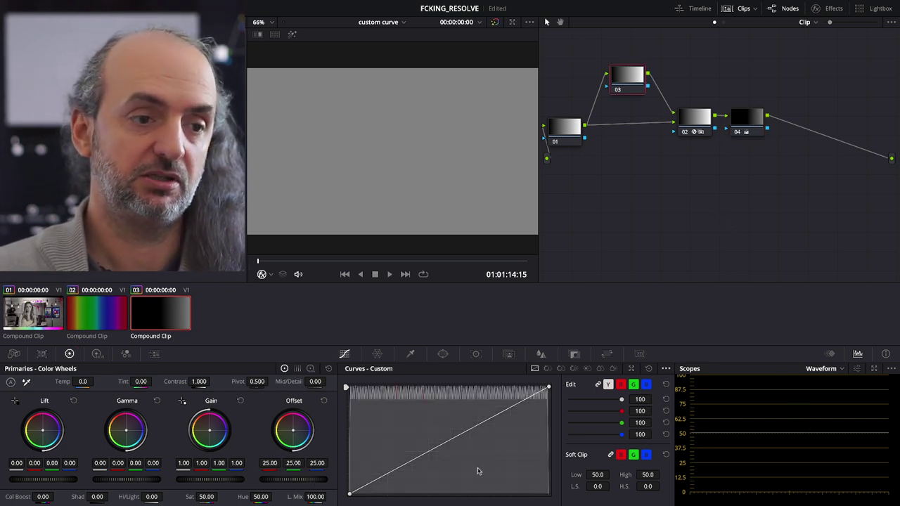
left_click(436, 447)
left_click(474, 427)
left_click(407, 462)
mouse_move(397, 470)
left_mouse_down()
mouse_move(391, 460)
mouse_move(396, 480)
mouse_move(383, 460)
mouse_move(394, 467)
mouse_move(383, 477)
mouse_move(396, 461)
mouse_move(400, 476)
mouse_move(385, 478)
mouse_move(394, 473)
left_mouse_up()
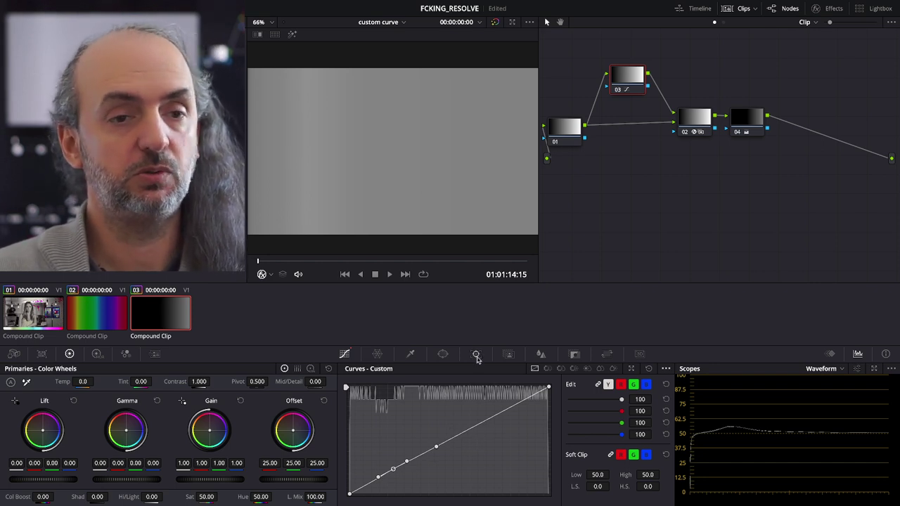
Step: Try raising a point between two anchors on node 03's Hue Vs Hue curve, and reset that curve
left_click(548, 368)
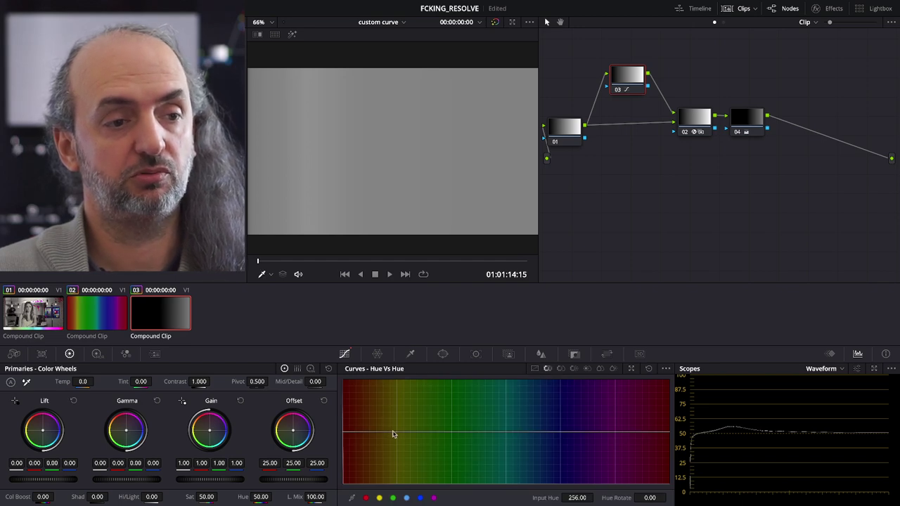
left_click(457, 432)
left_click(402, 430)
left_click_drag(428, 432, 430, 422)
left_click(648, 369)
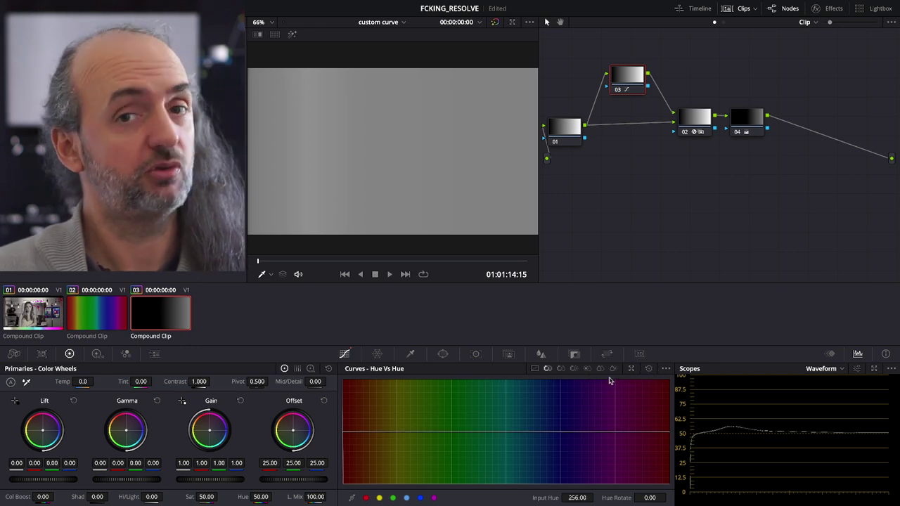
Step: Move node 03 slightly lower, label it "versus" and save the project
left_click_drag(635, 83, 629, 89)
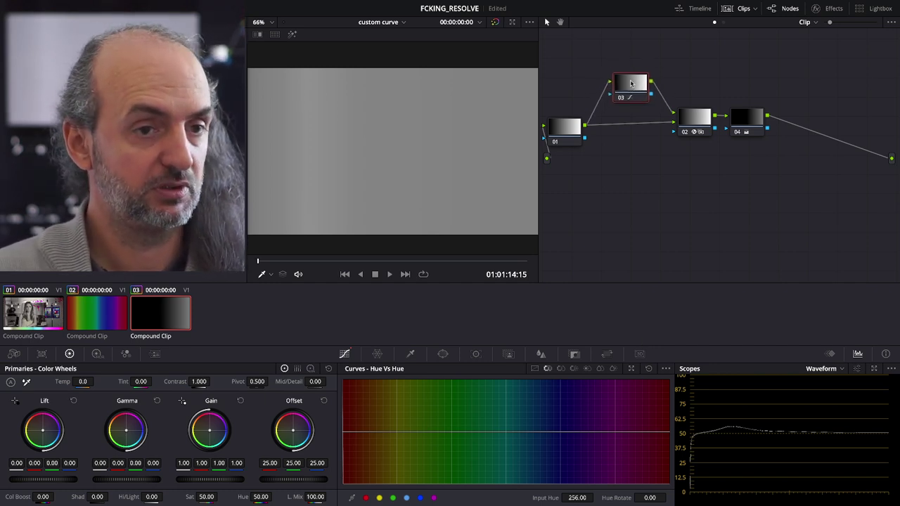
right_click(631, 83)
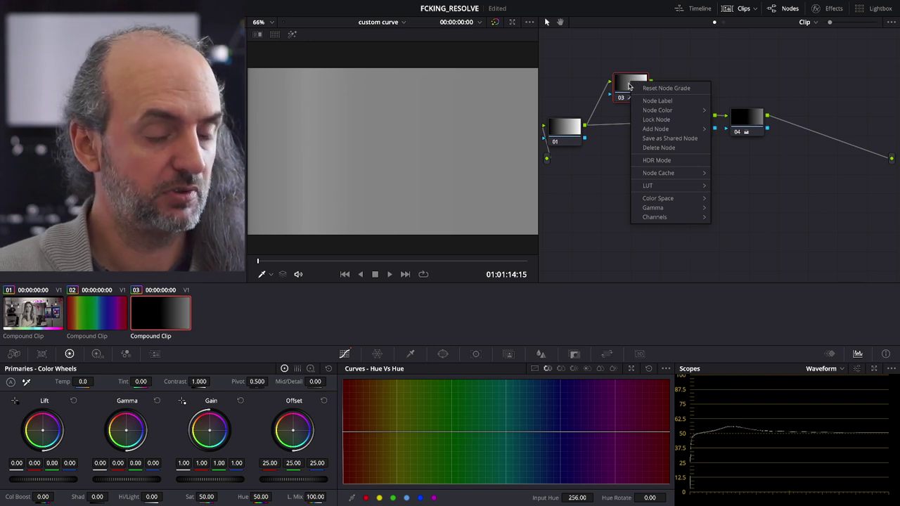
mouse_move(659, 131)
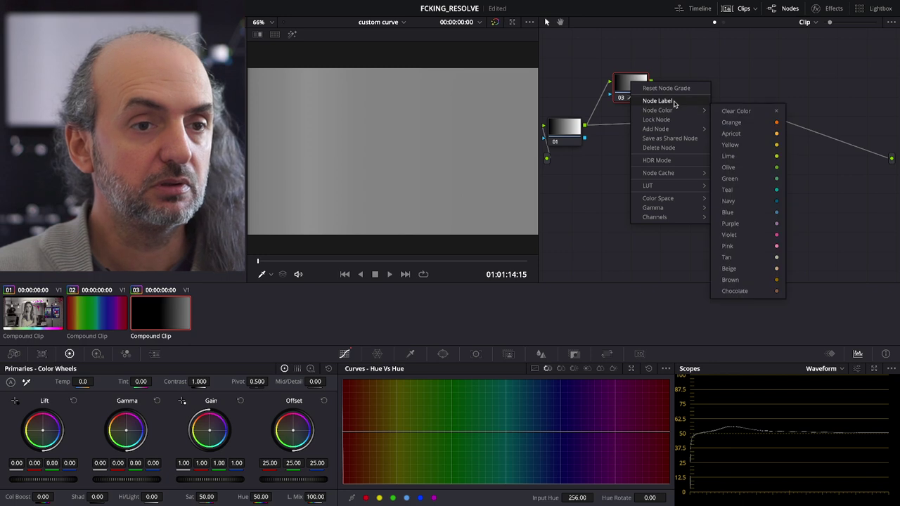
left_click(673, 101)
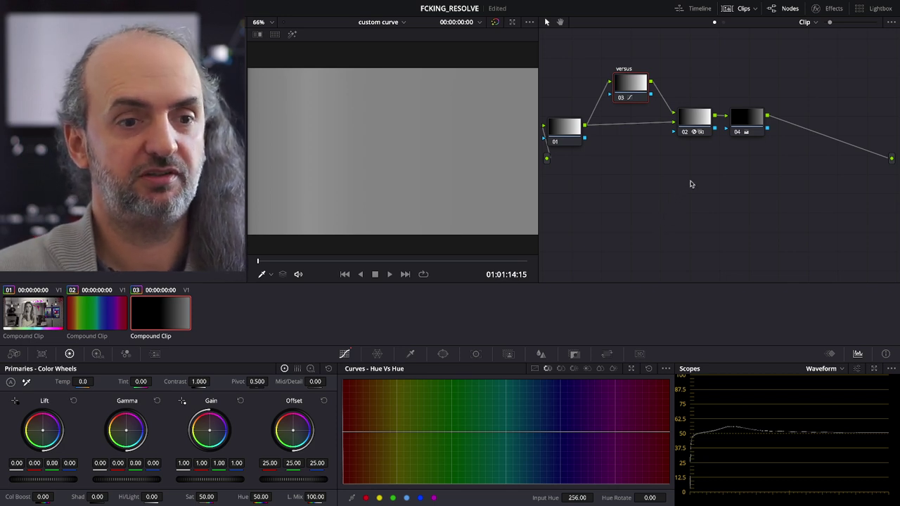
key("ctrl+s")
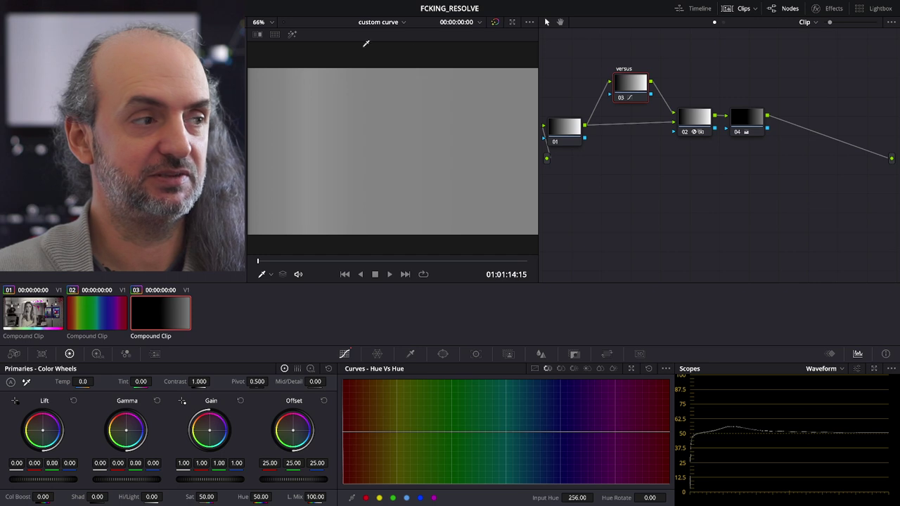
Step: Toggle the grade bypass on and off, and raise the shadow point of node 03's custom curve further above the diagonal
left_click(495, 22)
left_click(495, 21)
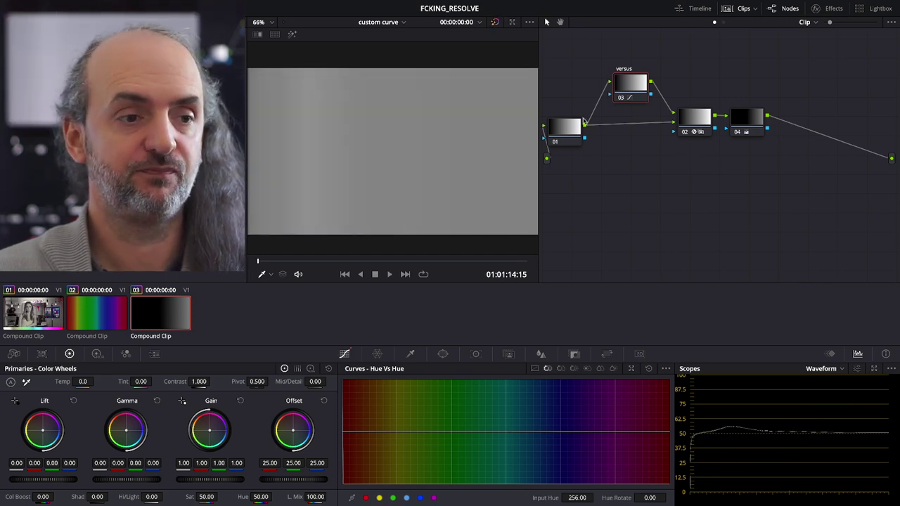
left_click(535, 369)
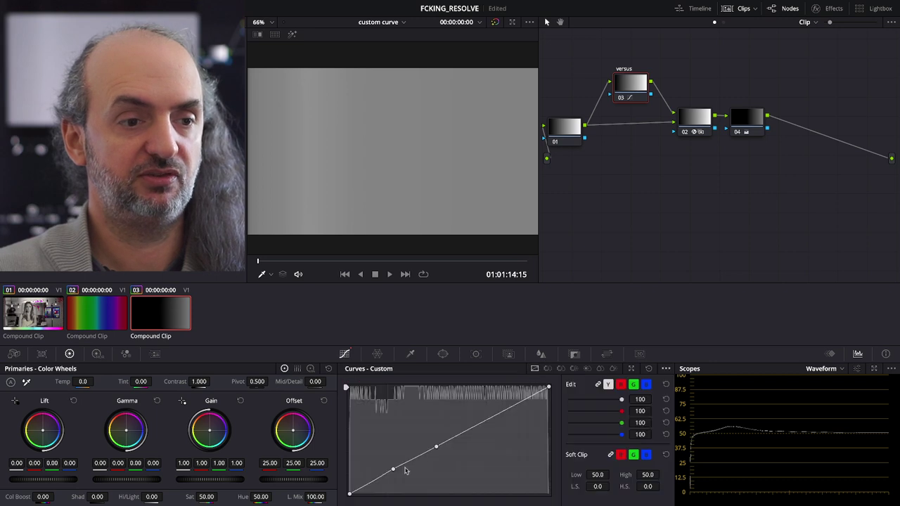
mouse_move(392, 471)
left_mouse_down()
mouse_move(386, 460)
mouse_move(387, 467)
left_mouse_up()
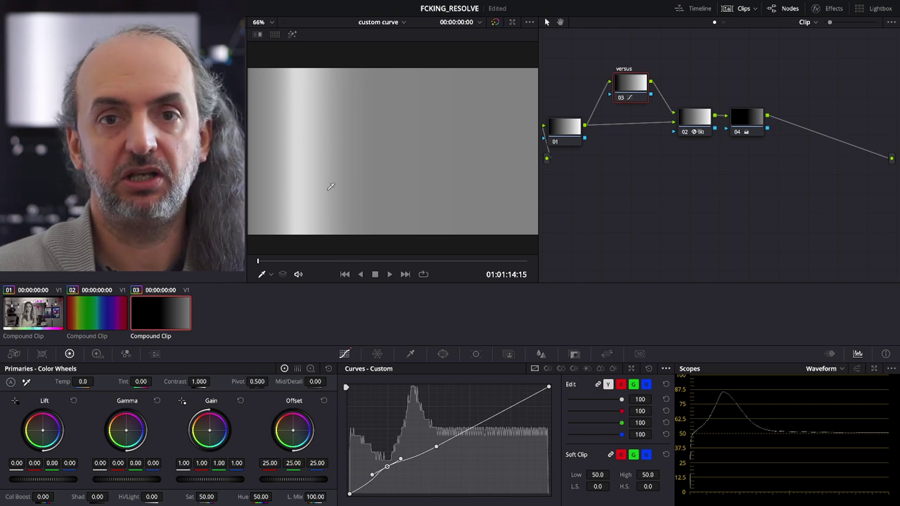
left_click_drag(387, 469, 387, 462)
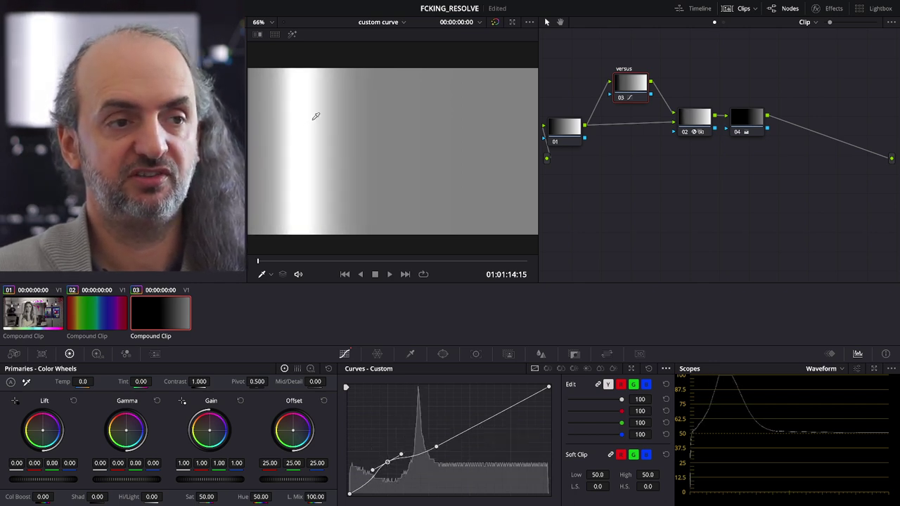
Step: Nudge node 04 in the node graph and disable it
left_click(747, 123)
left_click_drag(750, 120, 751, 122)
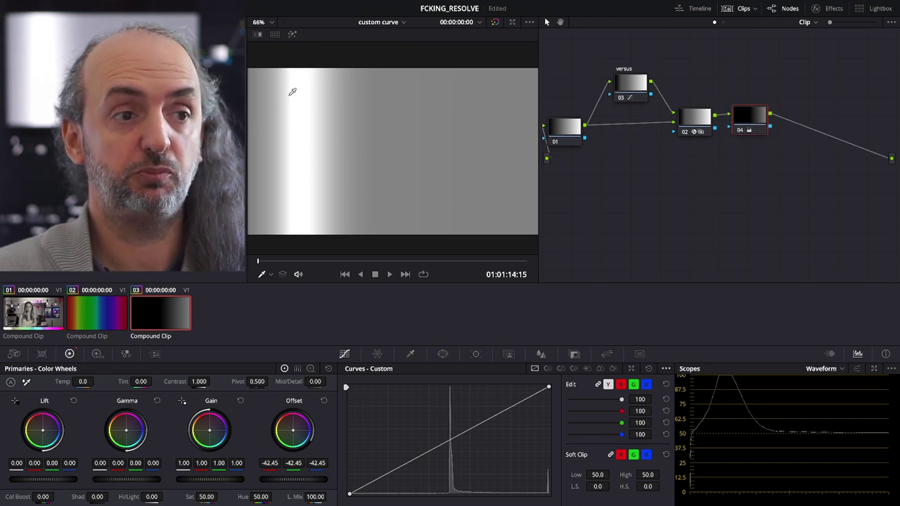
left_click(738, 132)
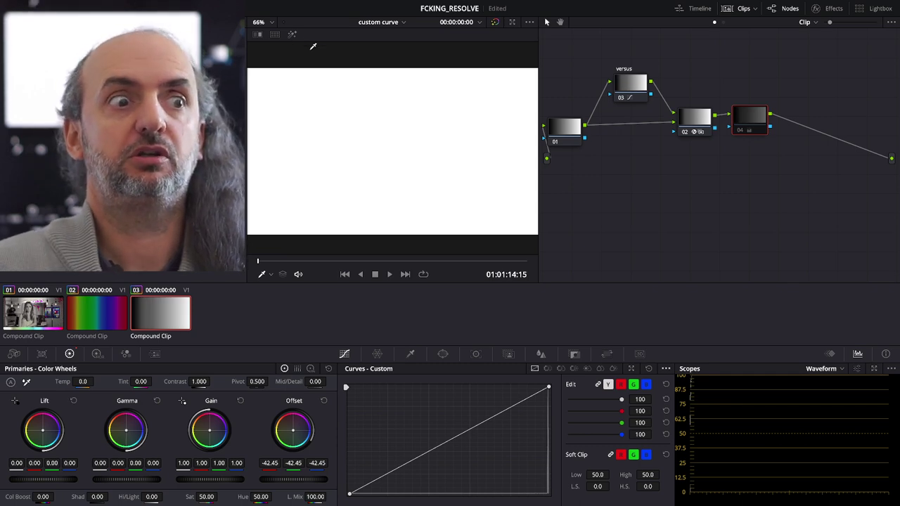
Step: Pull the shadow point of node 03's custom curve well below the diagonal, fine-tune it and compare nodes 01 and 03
left_click(649, 85)
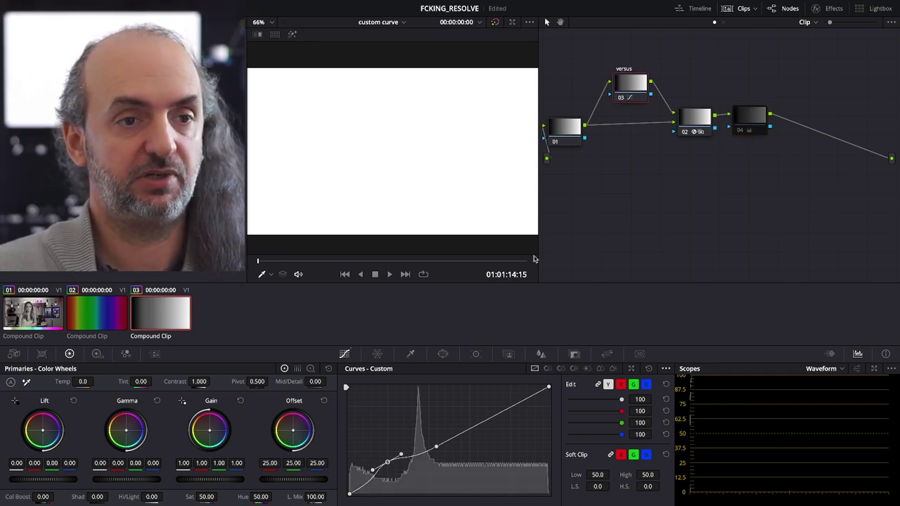
left_click_drag(387, 465, 398, 486)
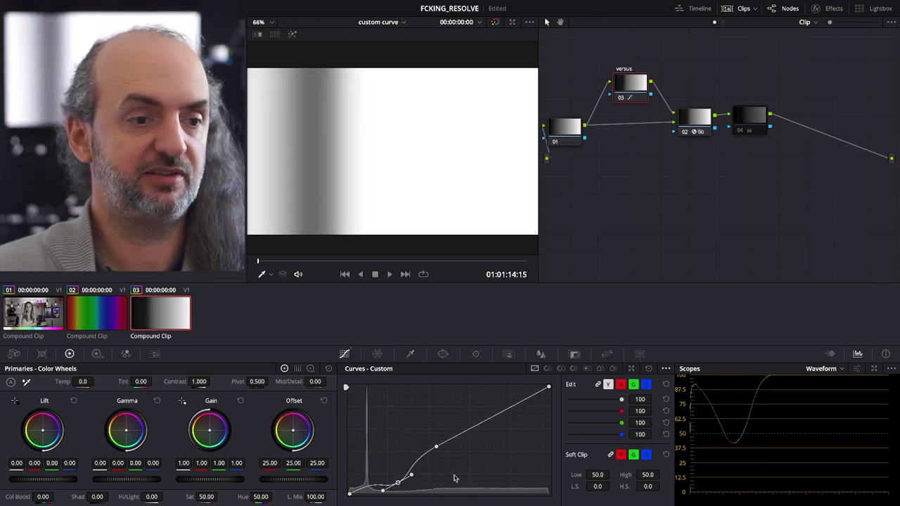
left_click_drag(398, 484, 399, 488)
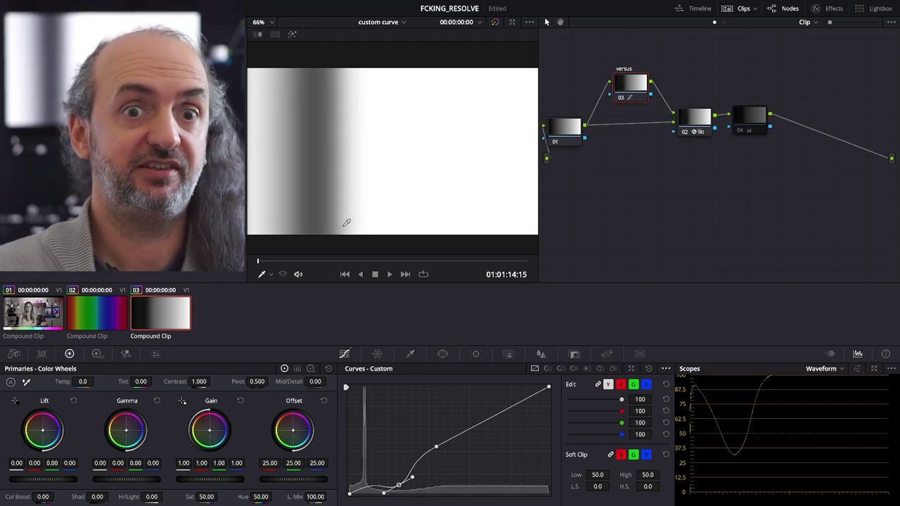
mouse_move(400, 488)
left_mouse_down()
mouse_move(389, 465)
mouse_move(398, 484)
left_mouse_up()
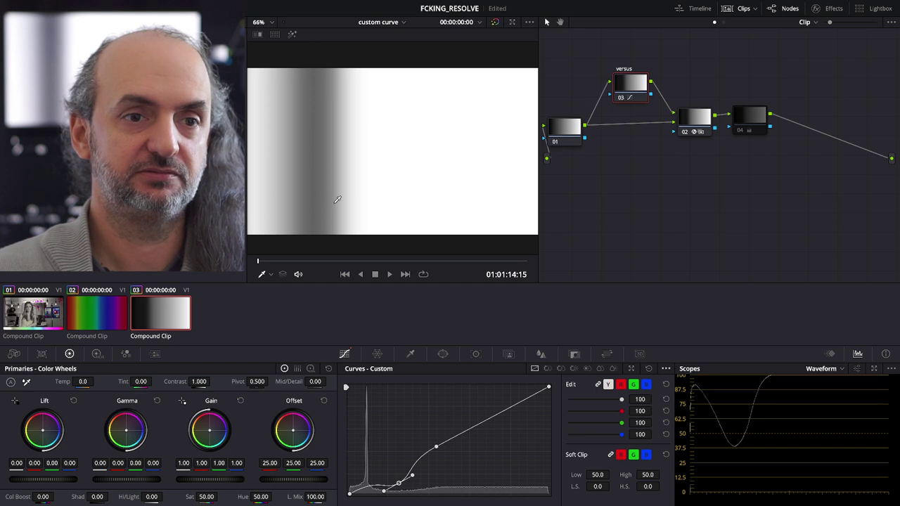
left_click(575, 130)
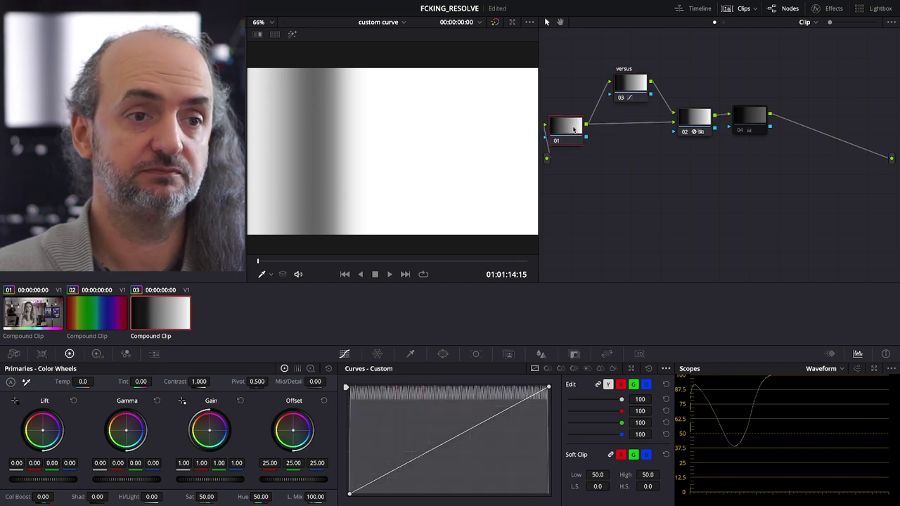
left_click(636, 83)
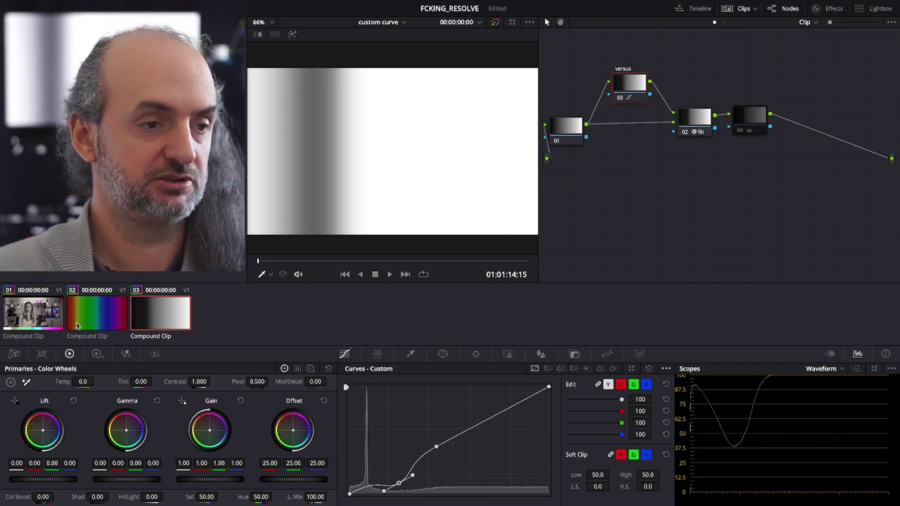
Step: On the hue ramp clip, label node 03 "Versus" and move it slightly higher in the node graph
left_click(100, 314)
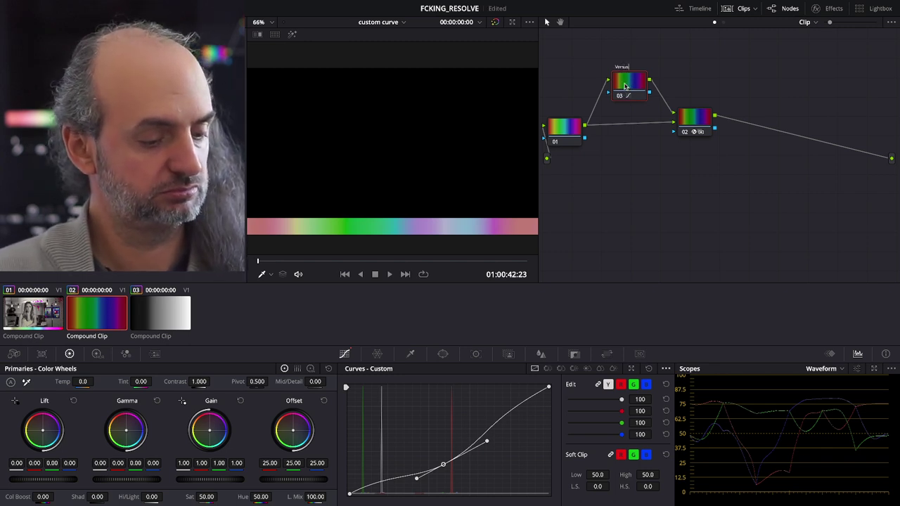
key("Return")
left_click_drag(628, 86, 629, 82)
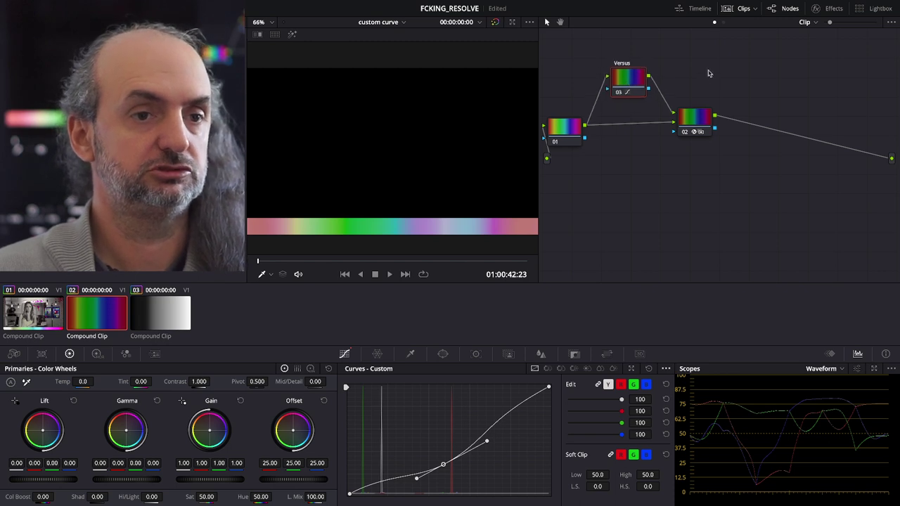
Step: Move nodes 01, 02 and 03 together away from the graph's input, and label node 02 "/"
left_click_drag(709, 73, 584, 141)
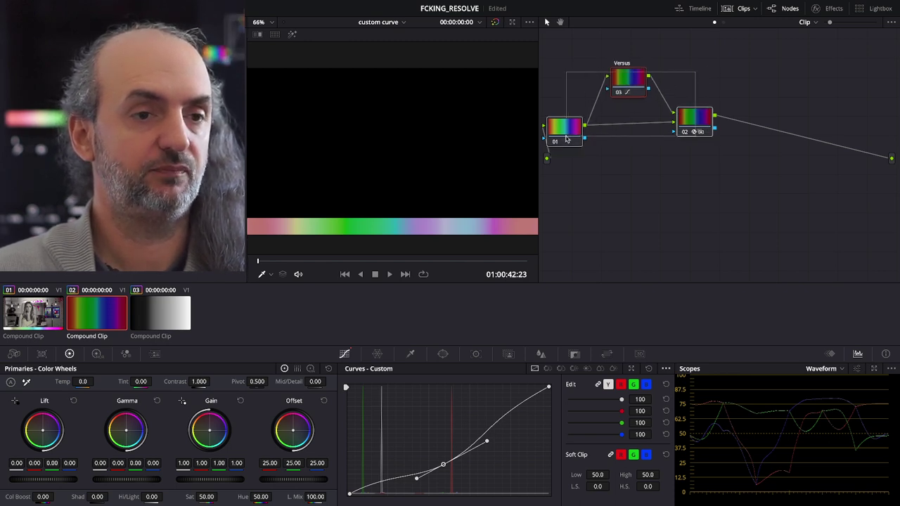
left_click_drag(686, 116, 720, 105)
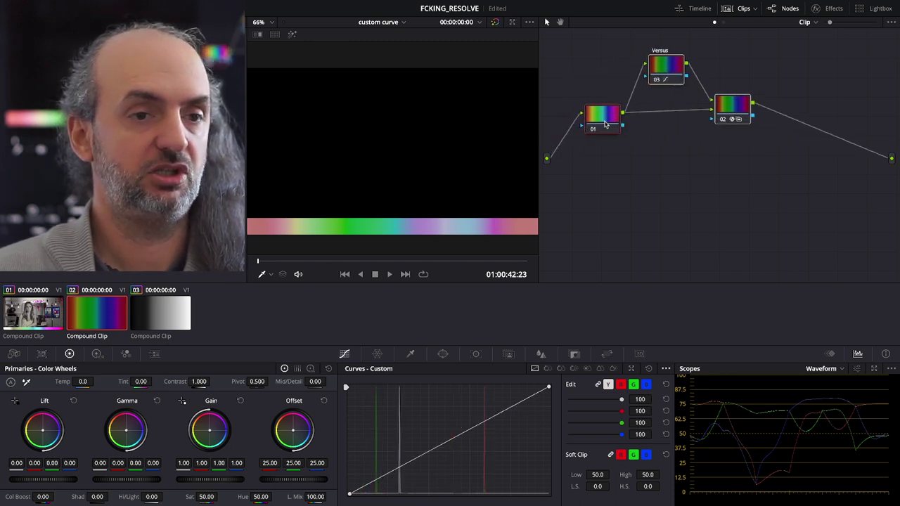
left_click(835, 8)
left_click(836, 8)
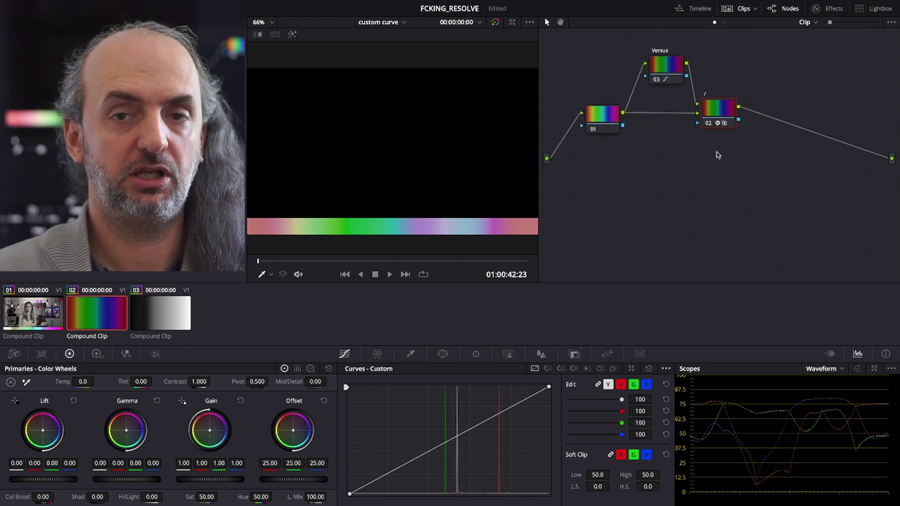
Step: Nudge node 01, park the Edit page playhead at 01:00:45:21 inside the second compound clip, and return to the Color page
left_click_drag(610, 115, 614, 114)
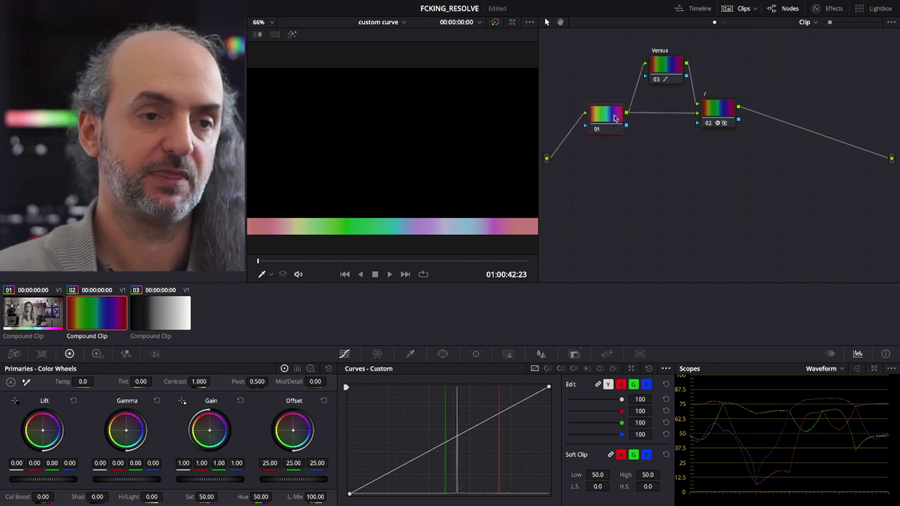
left_click(724, 116)
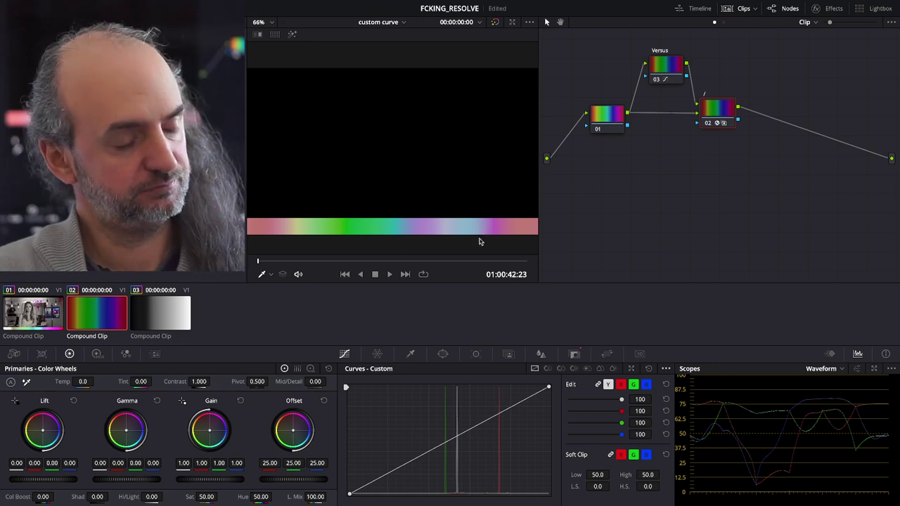
key("shift+4")
left_click_drag(436, 298, 441, 298)
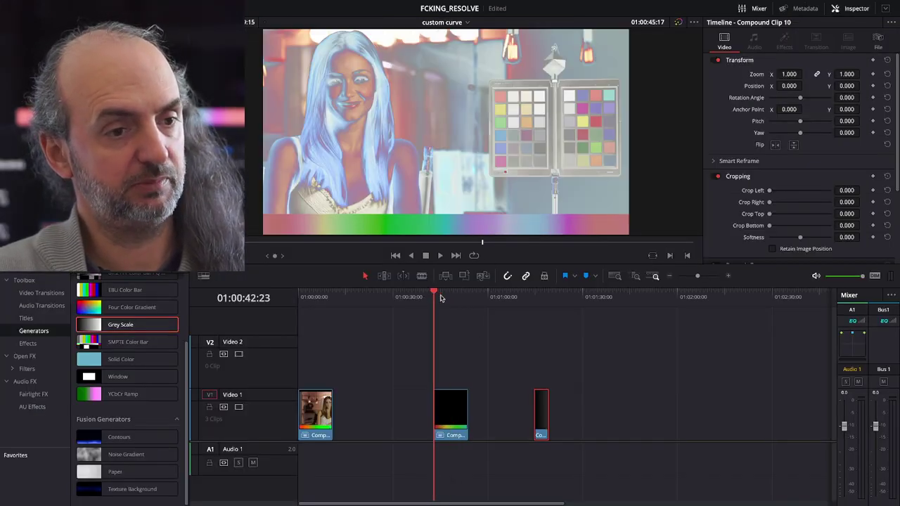
left_click(447, 391)
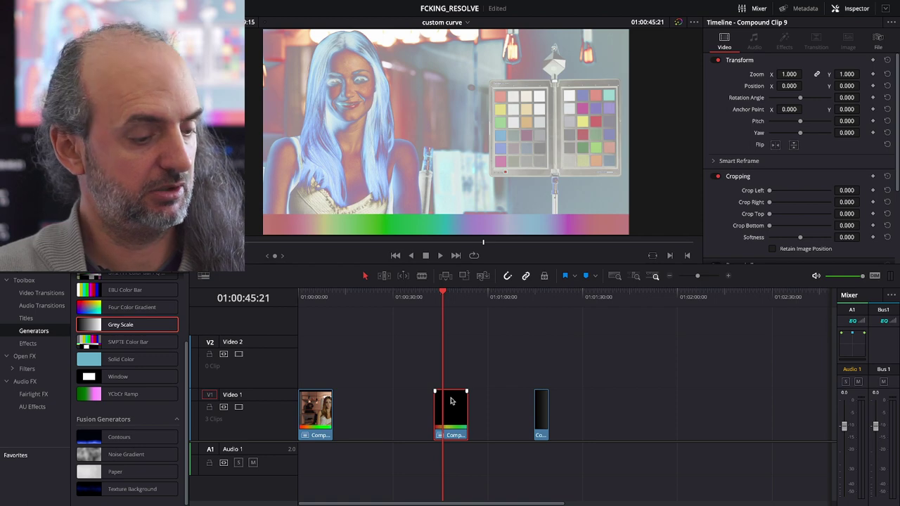
key("shift+6")
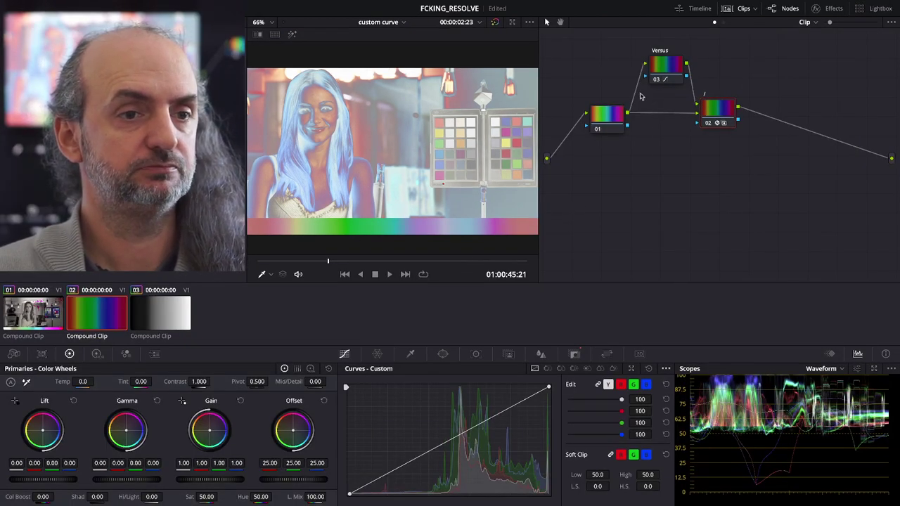
Step: Reset the grade of the "Versus" node 03 and move nodes 01, 02 and 03 together slightly closer to the graph's input
left_click(672, 71)
right_click(672, 71)
left_click(693, 75)
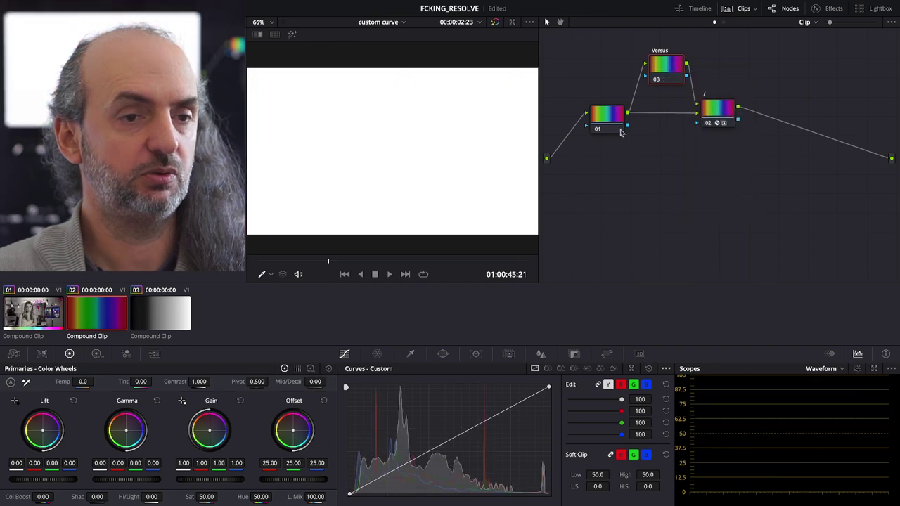
left_click_drag(728, 141, 582, 67)
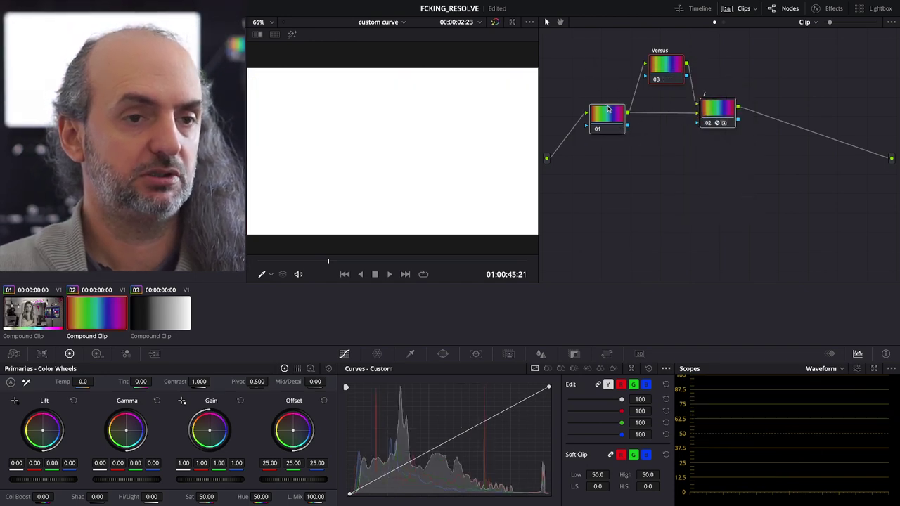
mouse_move(609, 109)
left_mouse_down()
mouse_move(615, 103)
mouse_move(599, 105)
left_mouse_up()
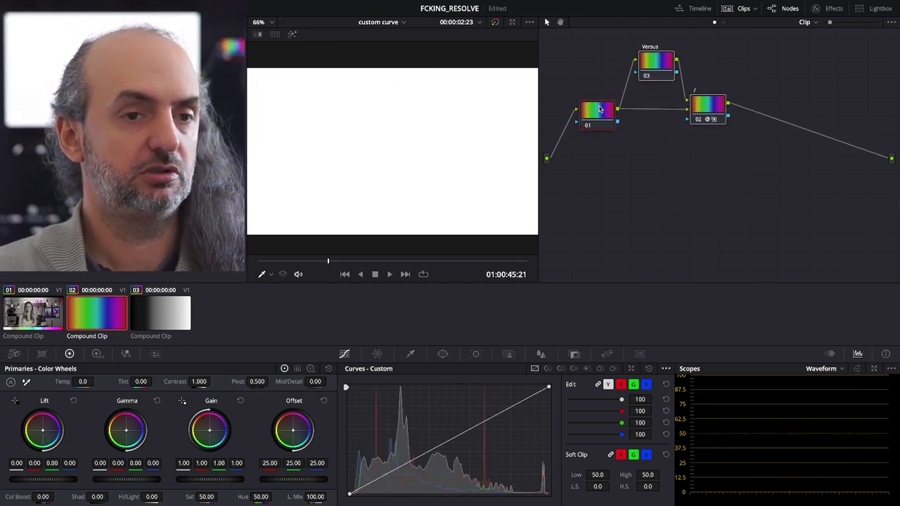
left_click(743, 171)
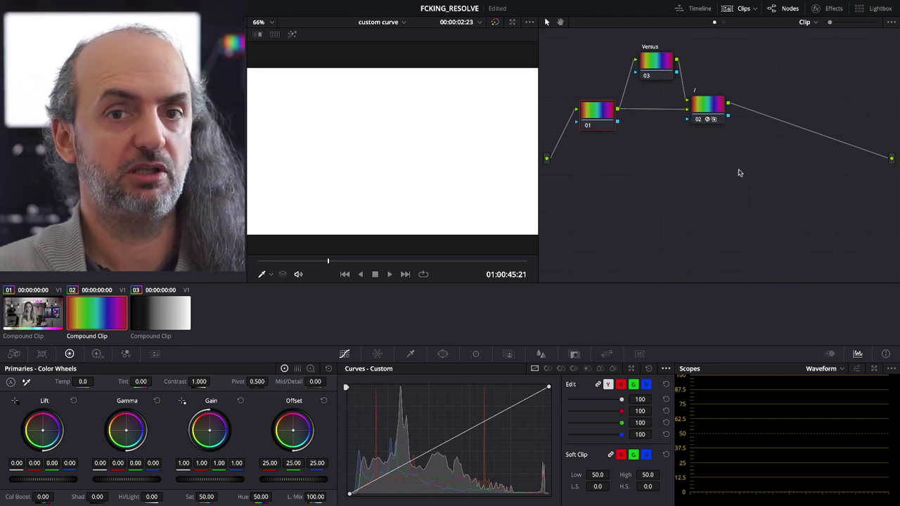
Step: Add serial node 04 after node 02, move it lower, give it a copy of the Custom Mixer and label it "*"
left_click(705, 111)
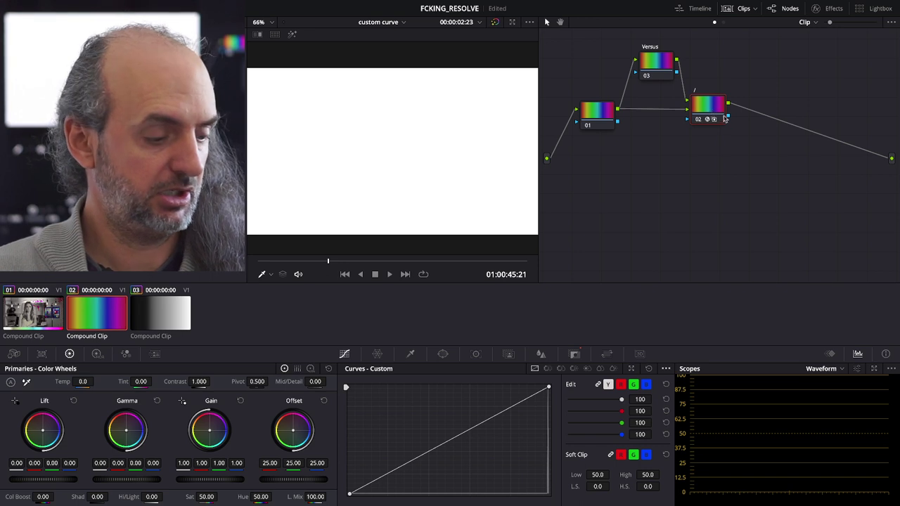
key("alt+s")
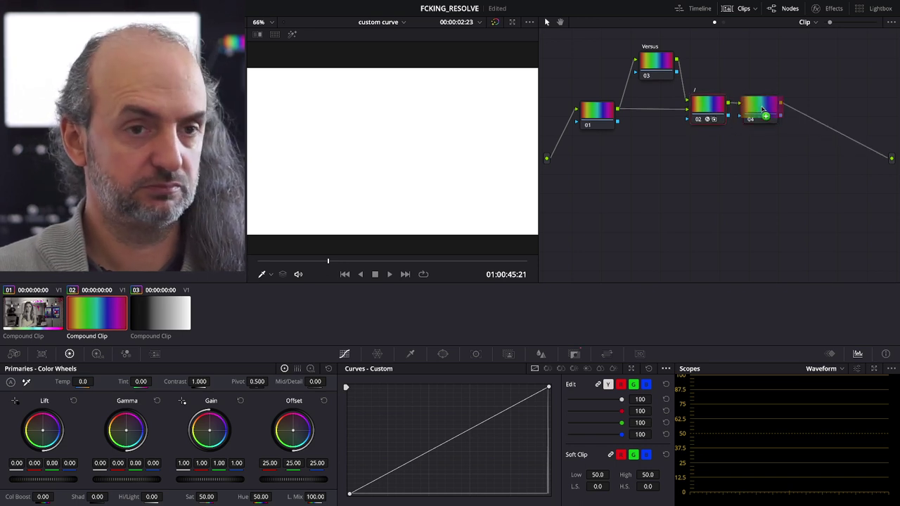
left_click_drag(765, 107, 769, 145)
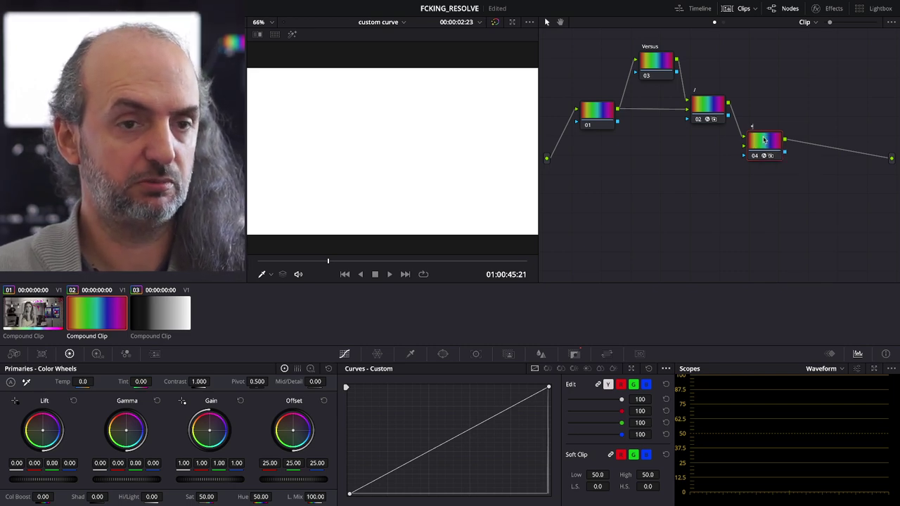
Step: Set the composite type of node 04's Custom Mixer to Multiply and close the effect settings
left_click(833, 9)
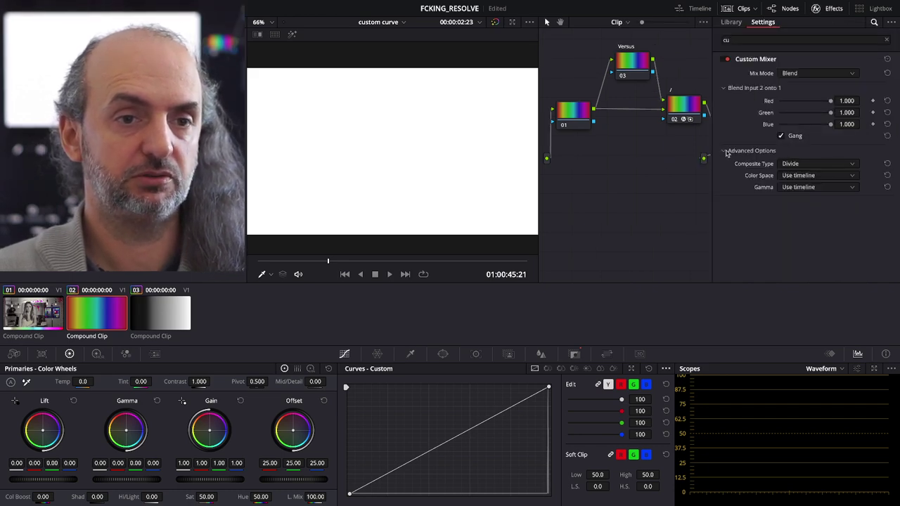
left_click(815, 165)
left_click_drag(861, 234, 858, 175)
left_click(820, 220)
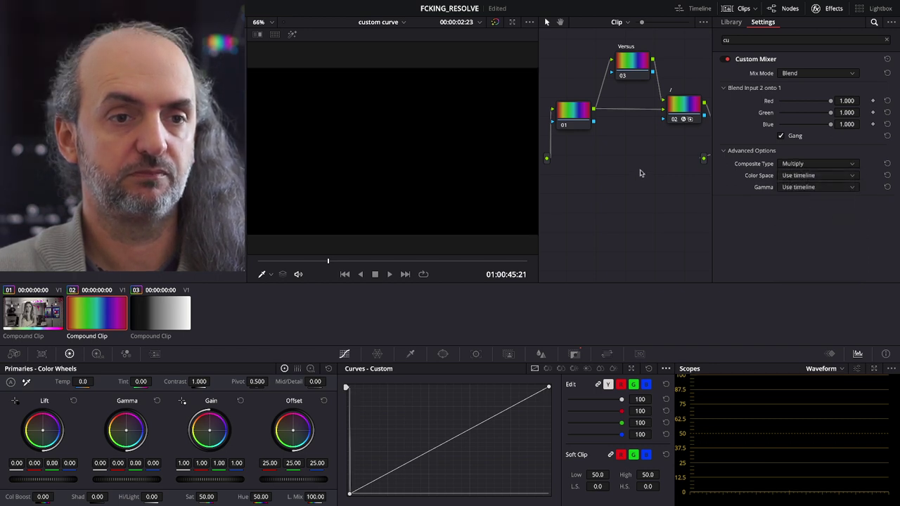
left_click(834, 10)
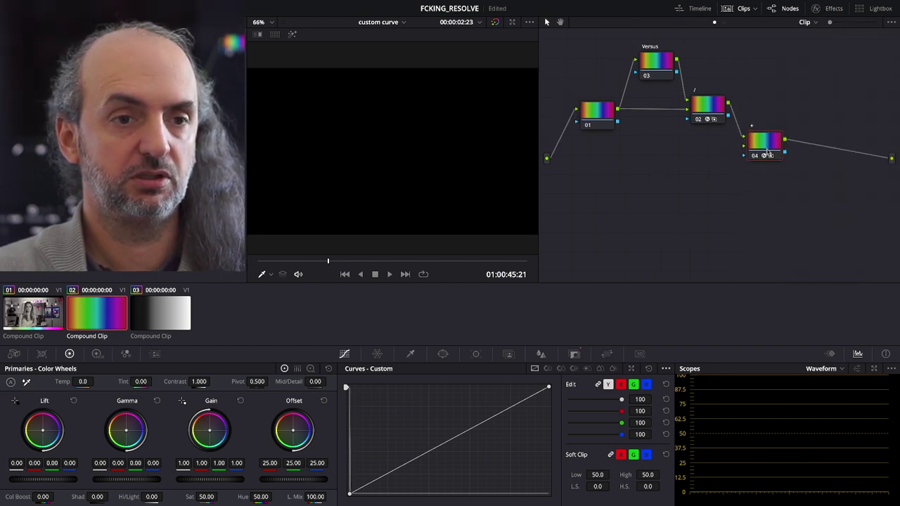
Step: Reposition node 04 and connect node 01's output to its second input
left_click_drag(763, 144, 770, 137)
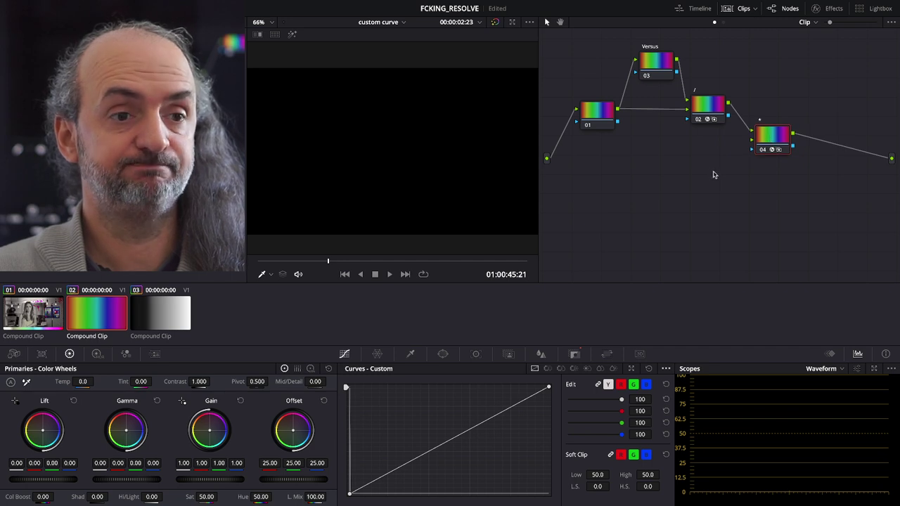
left_click_drag(603, 107, 752, 138)
Step: Try raising a midtone point slightly on node 03's custom curve, and remove that point
left_click(665, 67)
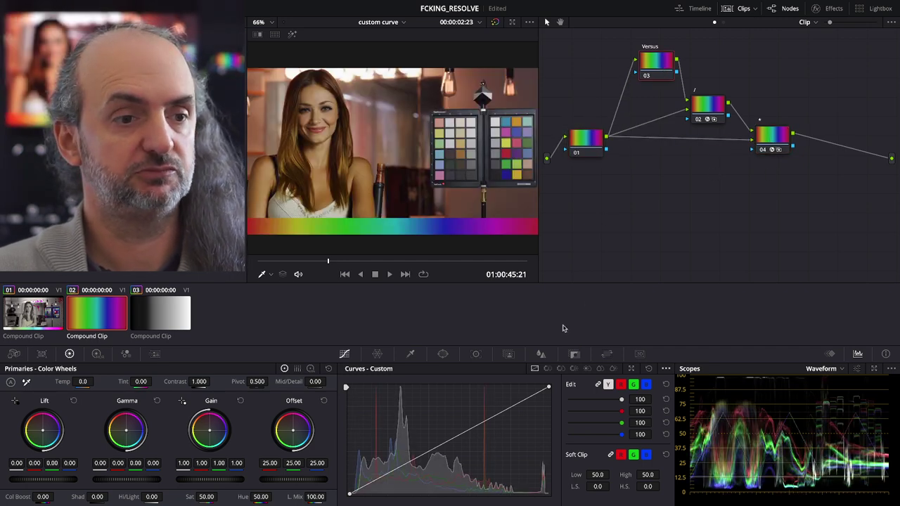
mouse_move(434, 449)
left_mouse_down()
mouse_move(426, 434)
mouse_move(438, 464)
mouse_move(411, 436)
mouse_move(434, 465)
mouse_move(436, 445)
mouse_move(436, 465)
mouse_move(436, 445)
left_mouse_up()
right_click(437, 444)
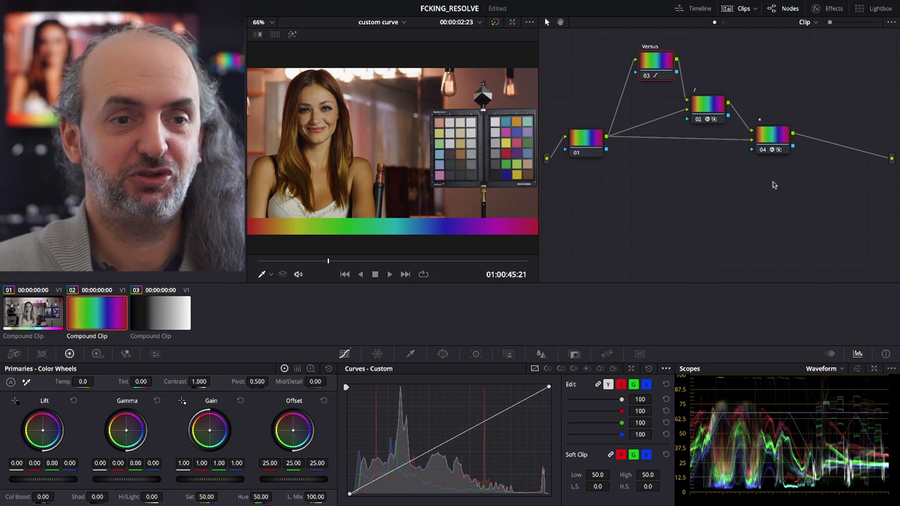
Step: Turn on Highlight and compare the output of the "/" node 02 with that of the "*" node 04
left_click_drag(773, 136, 773, 134)
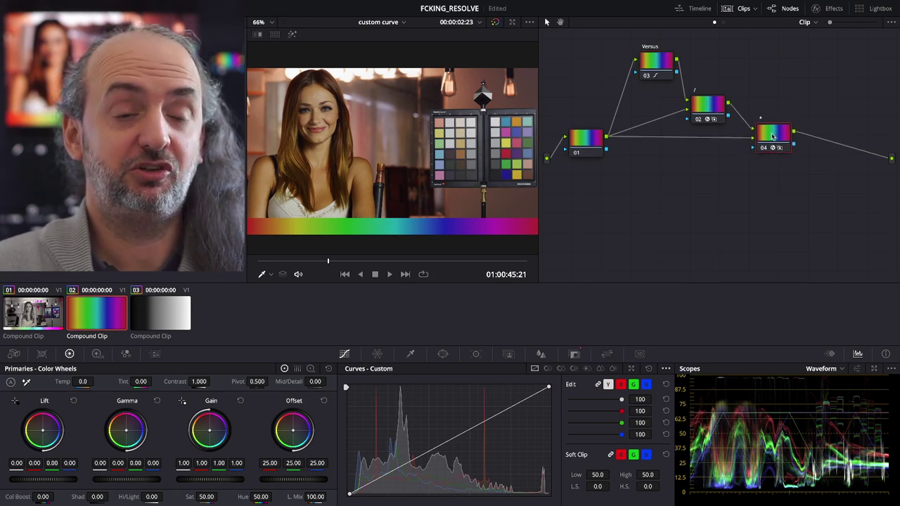
left_click(717, 108)
left_click(719, 109)
left_click(293, 35)
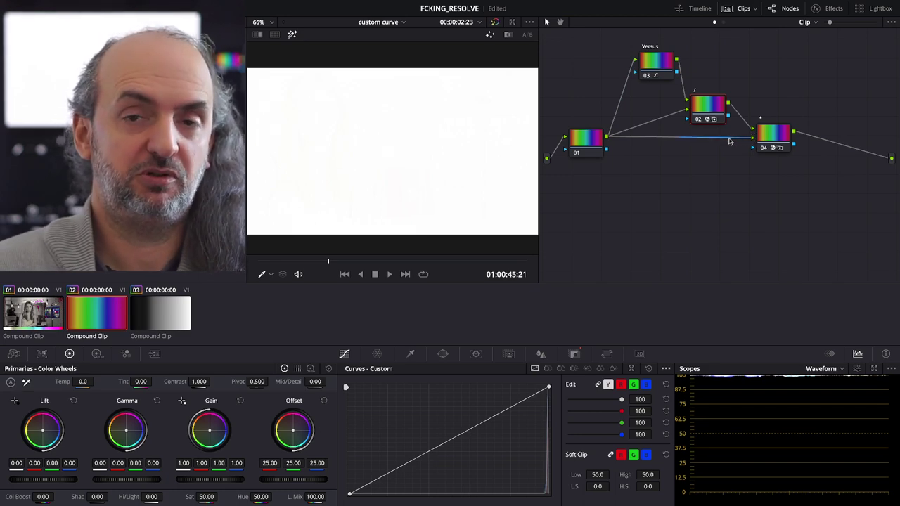
left_click(771, 133)
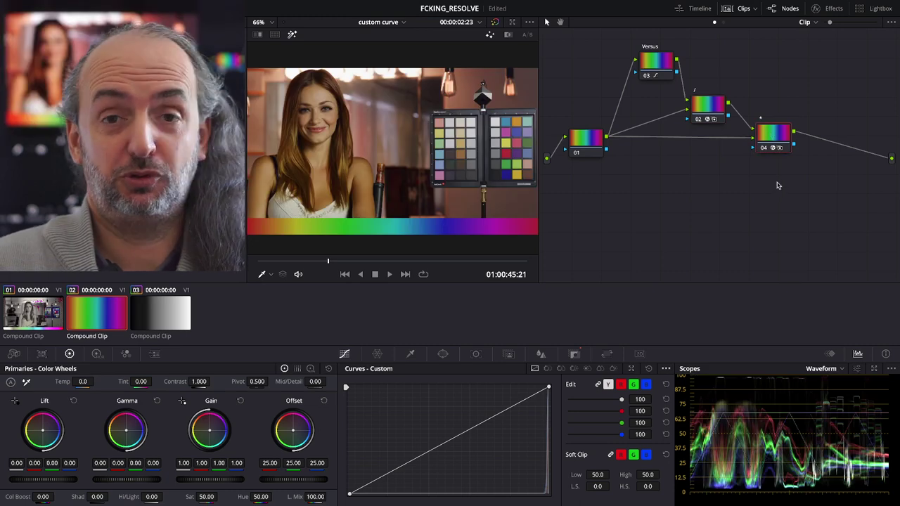
left_click(708, 109)
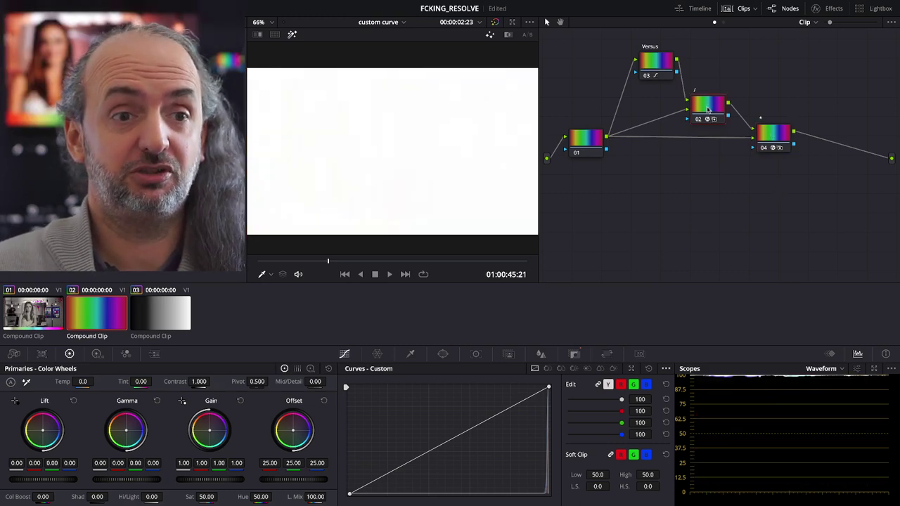
left_click(777, 135)
left_click(702, 112)
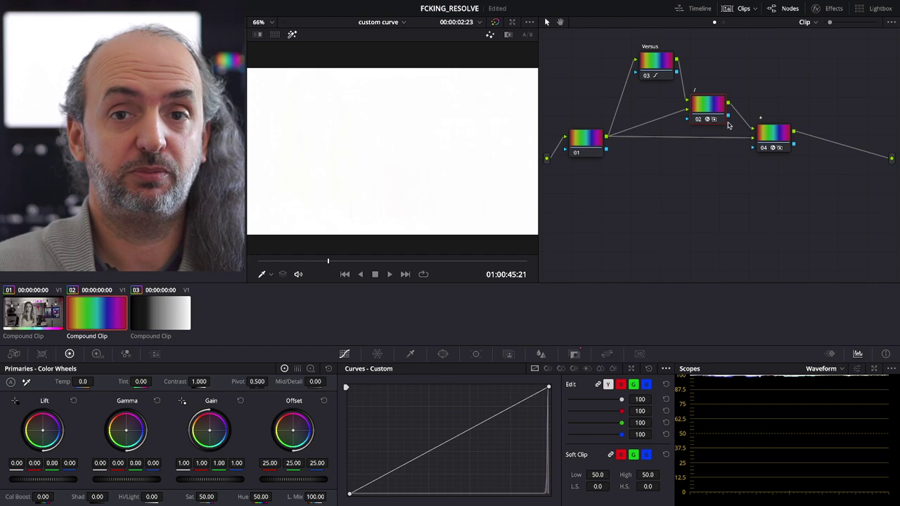
left_click(765, 134)
left_click(704, 112)
left_click(780, 146)
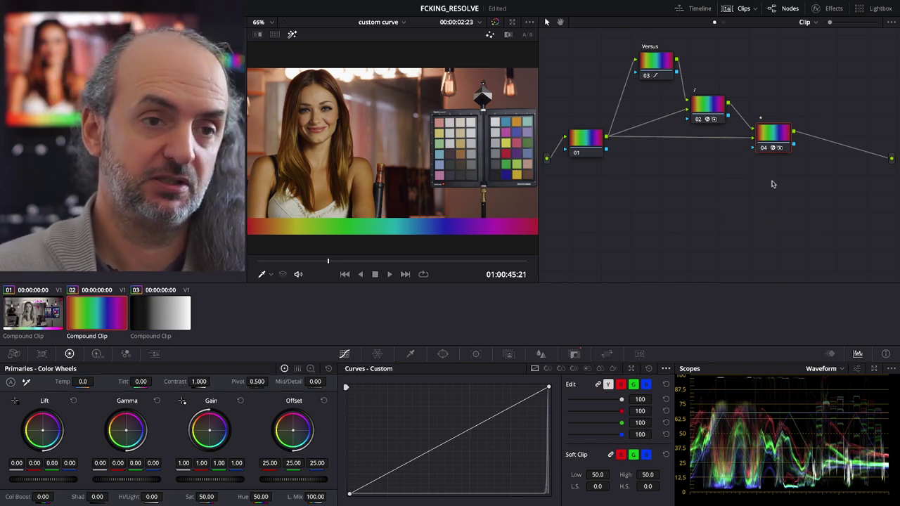
Step: Move nodes 03 and 02 into a tighter layout and turn off Highlight
left_click_drag(658, 62, 652, 78)
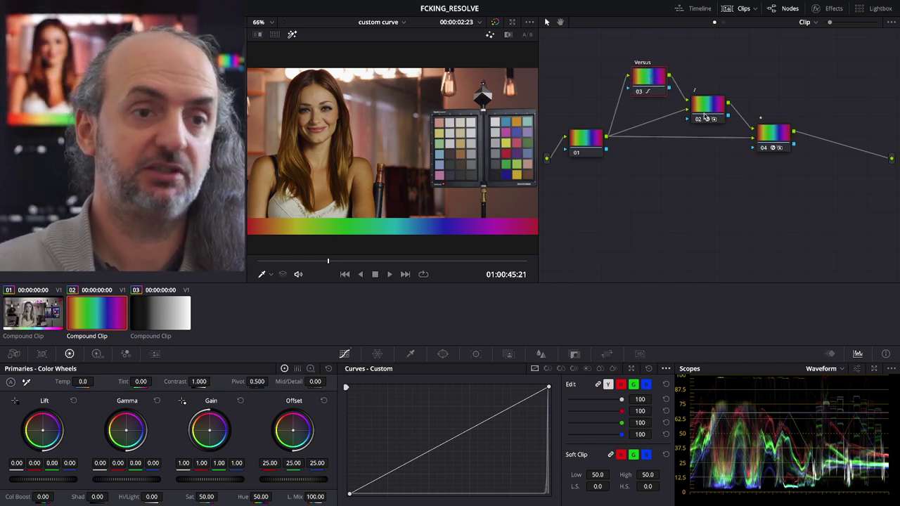
mouse_move(710, 112)
left_mouse_down()
mouse_move(697, 112)
mouse_move(706, 112)
left_mouse_up()
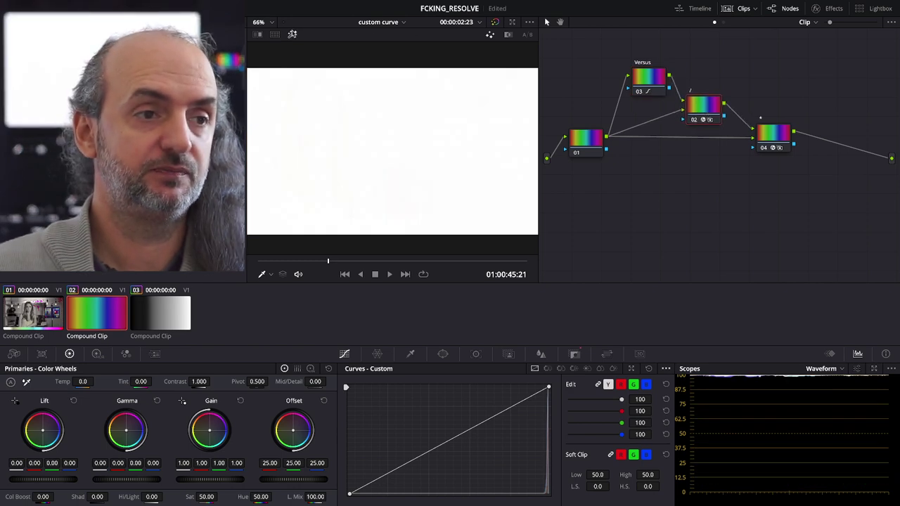
left_click(292, 34)
Step: Move all four nodes together higher and farther from the graph's input
left_click_drag(800, 170, 562, 63)
left_click_drag(583, 137, 613, 109)
left_click(650, 180)
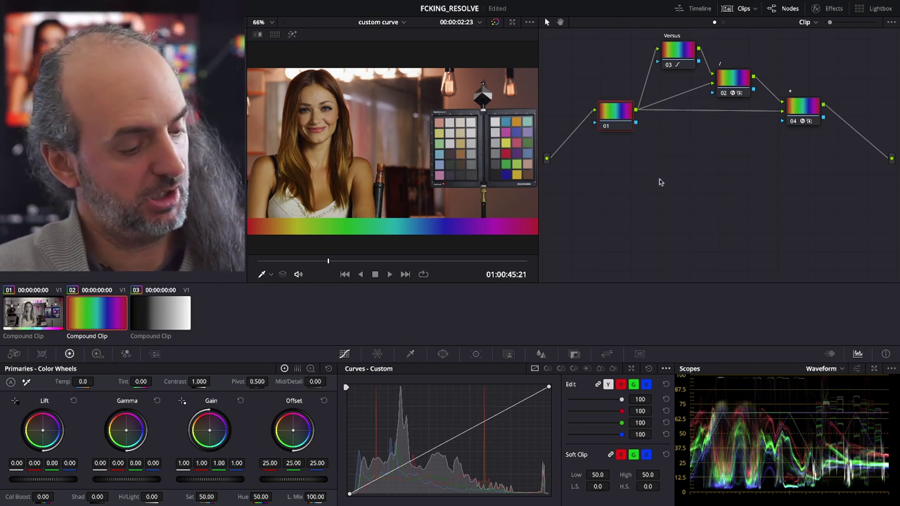
Step: Add a serial node before node 01, move it below the tree and add a Splitter/Combiner after it
key("shift+s")
left_click_drag(627, 159, 601, 224)
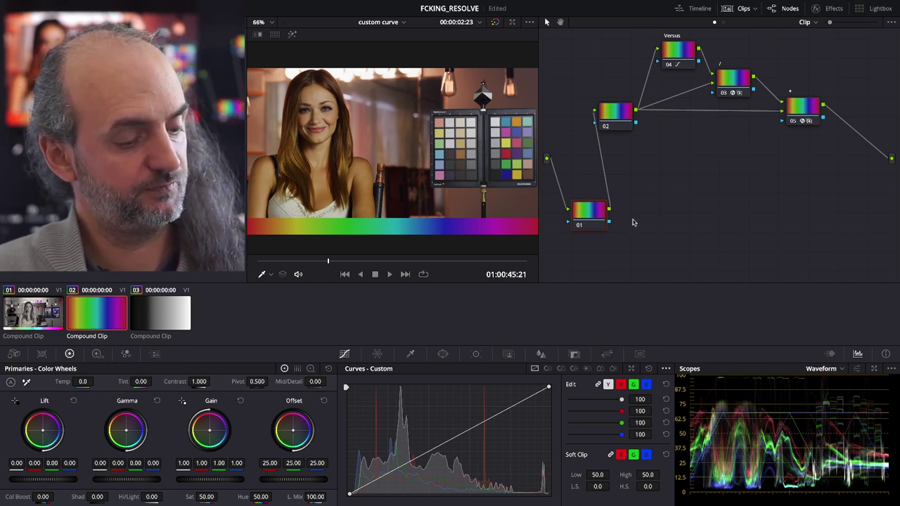
key("alt+y")
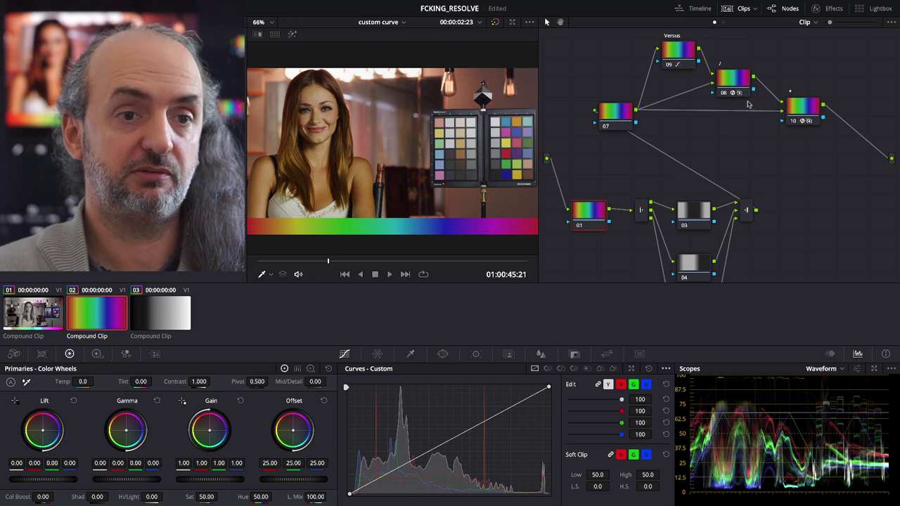
Step: Move the new first node and its Splitter/Combiner group together so all three channel nodes fit under the tree
left_click_drag(829, 24, 824, 23)
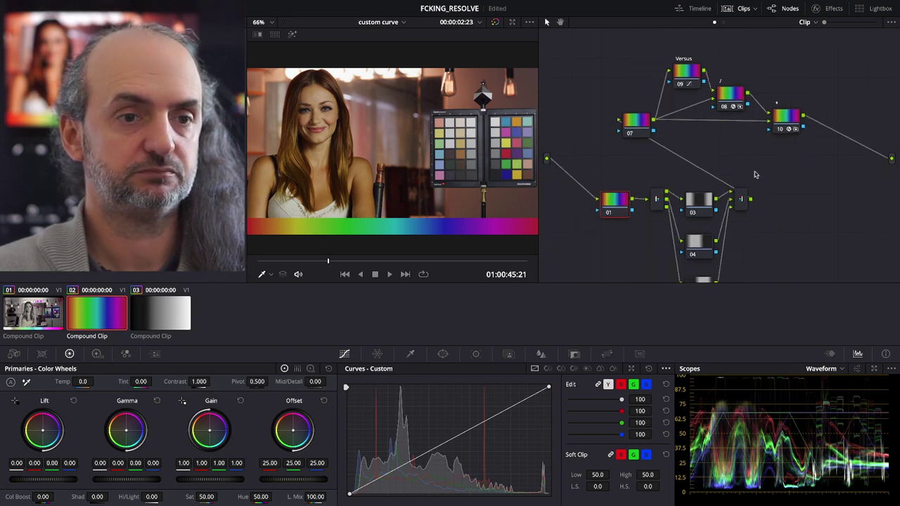
left_click_drag(756, 173, 597, 288)
left_click_drag(699, 199, 661, 174)
left_click(762, 218)
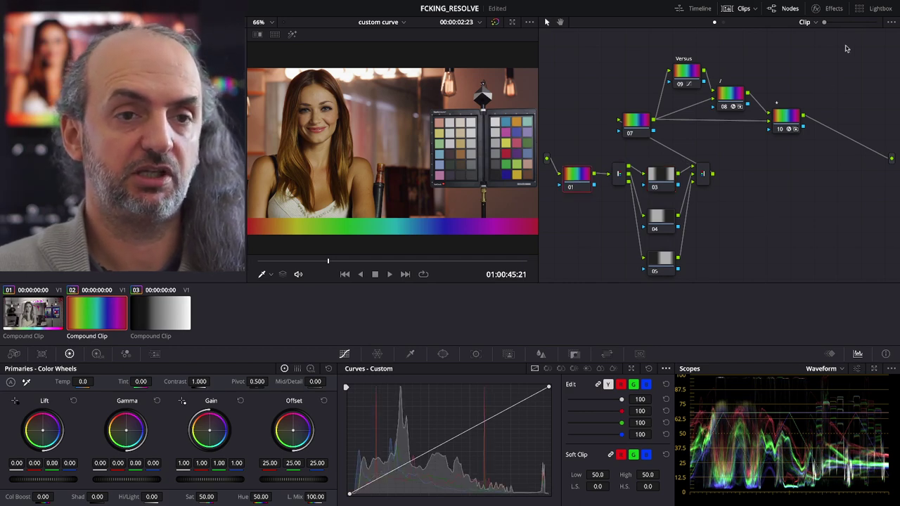
Step: Apply a Color Space Transform effect to node 01 and set its output color space to HSV
left_click(830, 7)
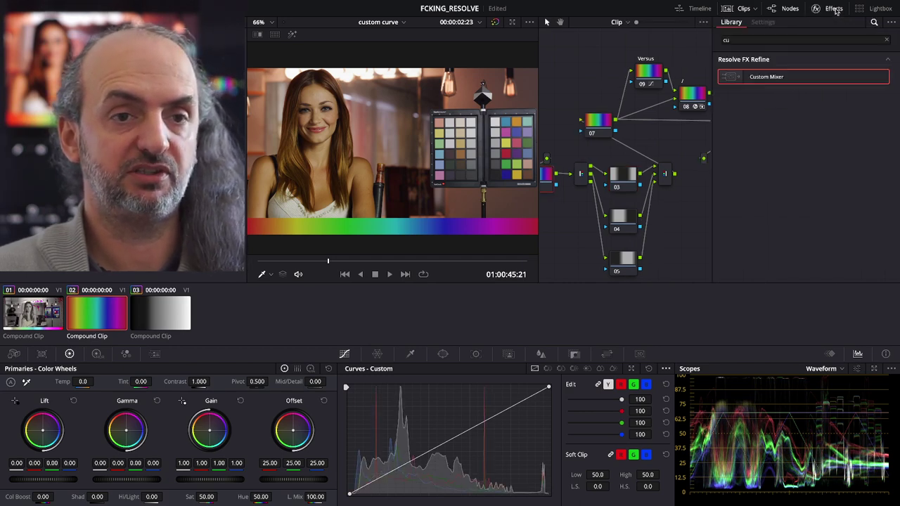
left_click(884, 42)
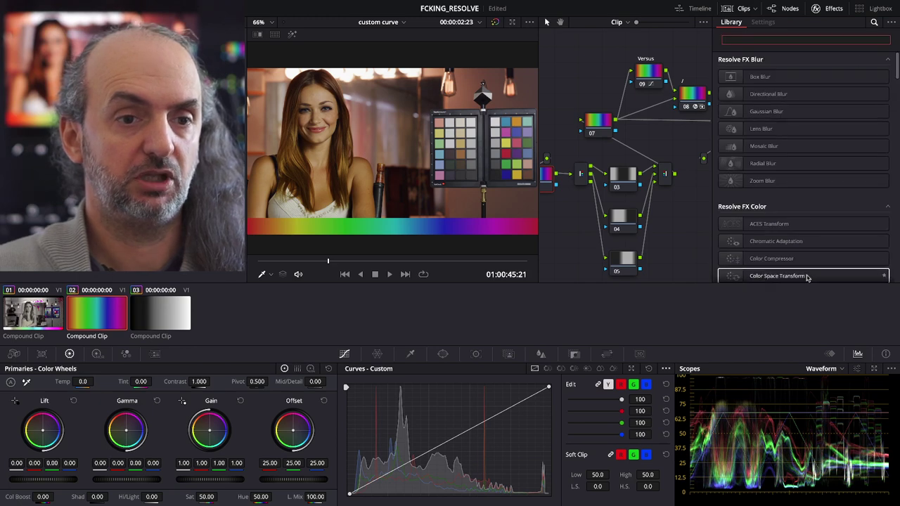
left_click_drag(807, 277, 554, 181)
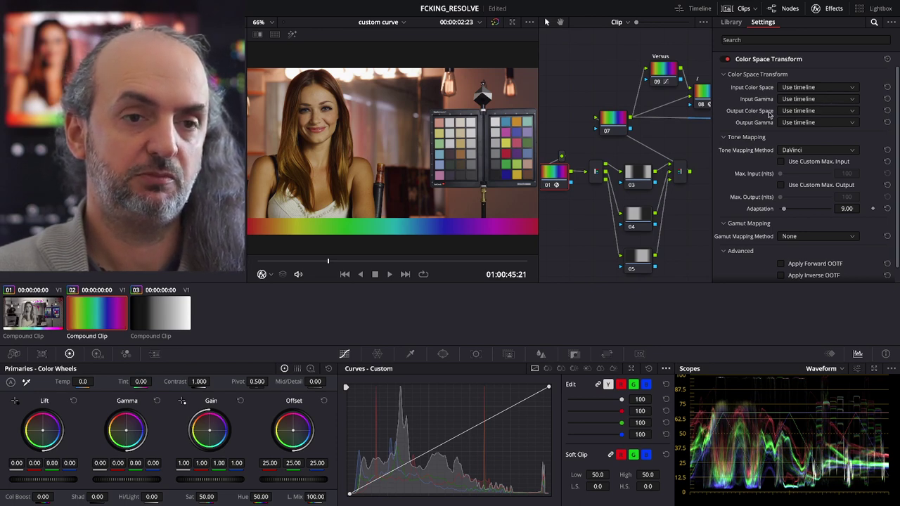
left_click(808, 112)
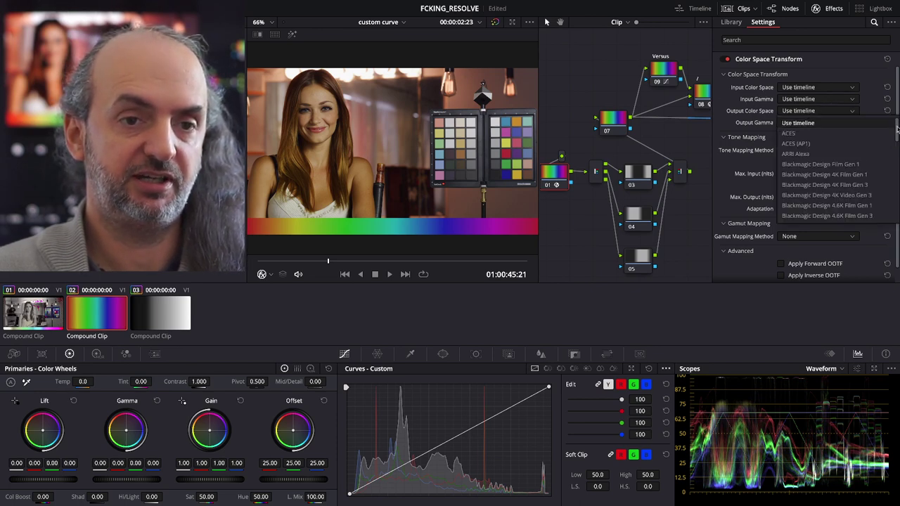
scroll(896, 129, "down", 6)
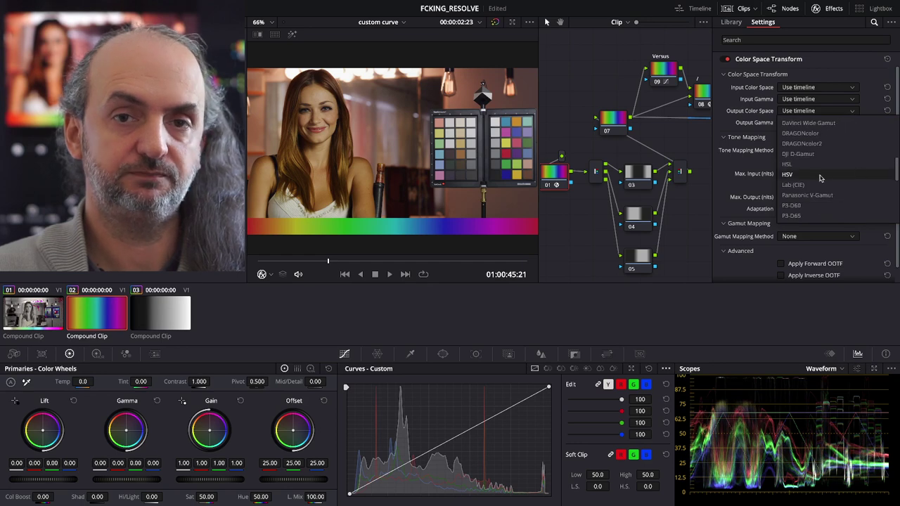
left_click(820, 176)
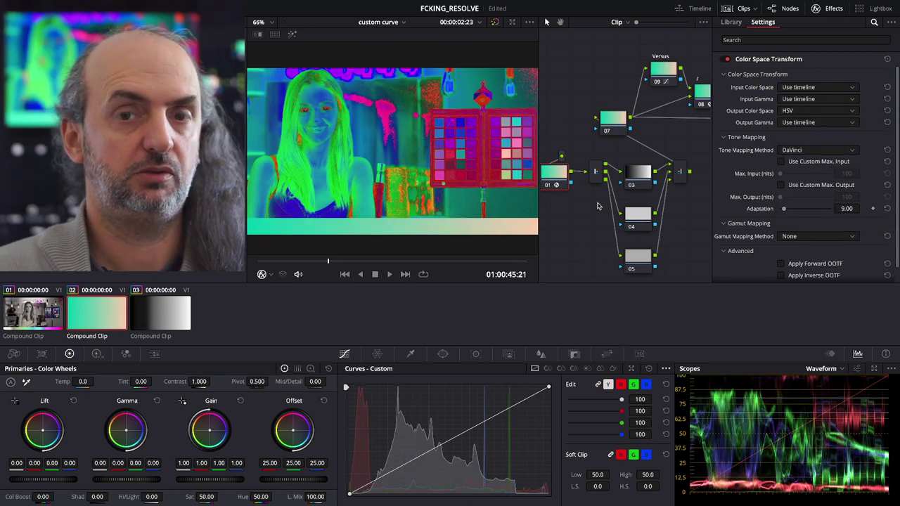
Step: Examine the separate HSV channels in nodes 03, 04 and 05 with Highlight on, and then the combiner's output
left_click(641, 178)
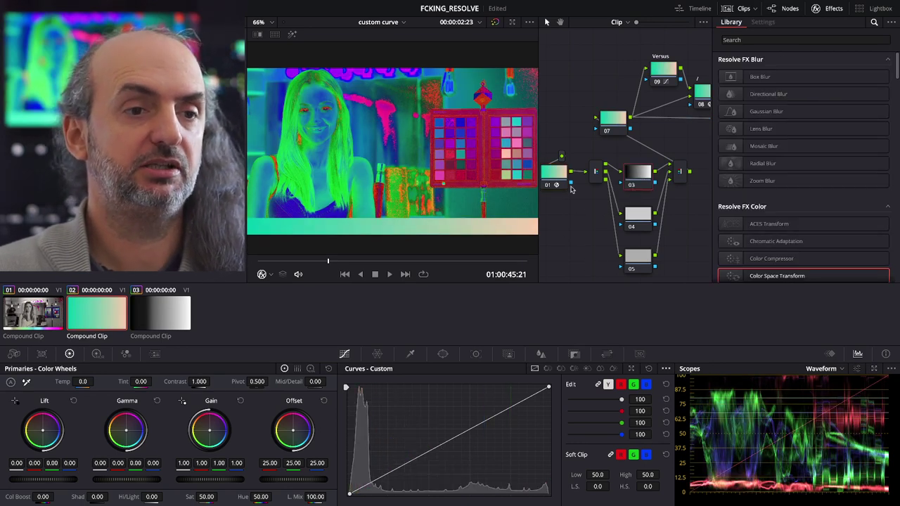
left_click(568, 183)
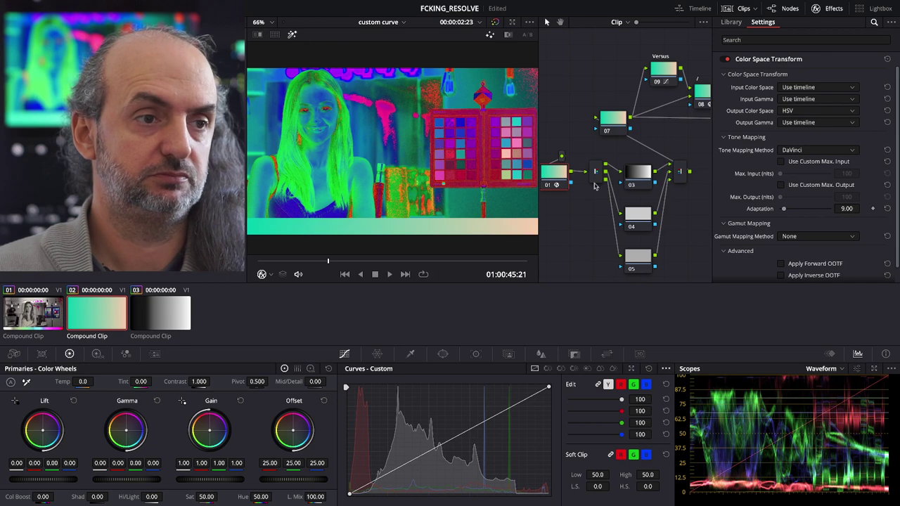
left_click(643, 182)
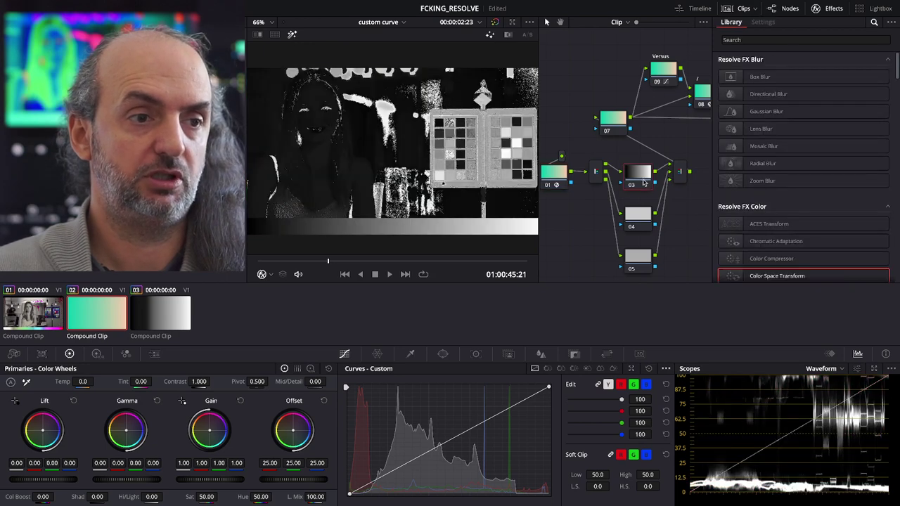
left_click(647, 222)
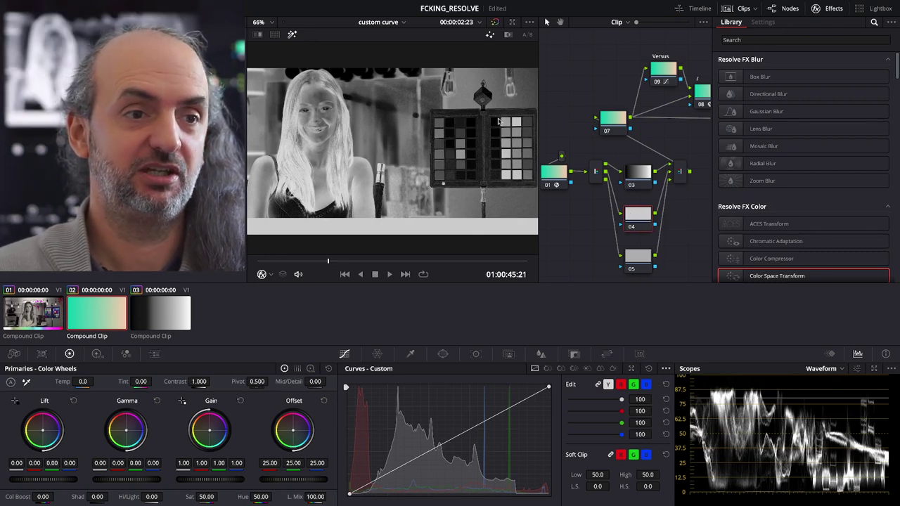
left_click(292, 35)
left_click(293, 35)
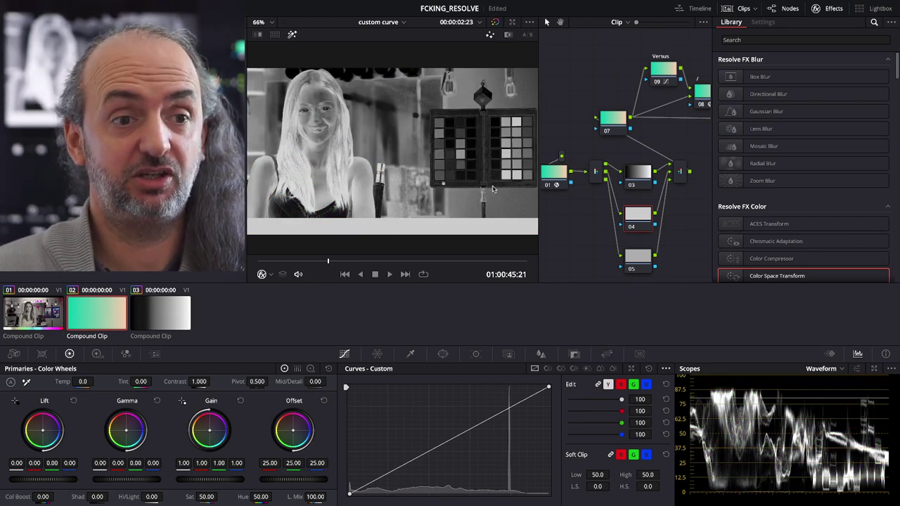
left_click(641, 260)
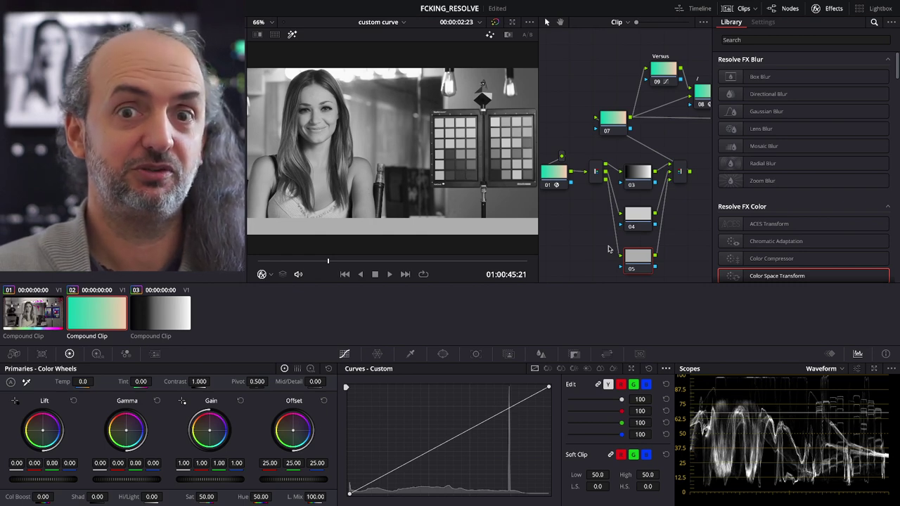
left_click(681, 175)
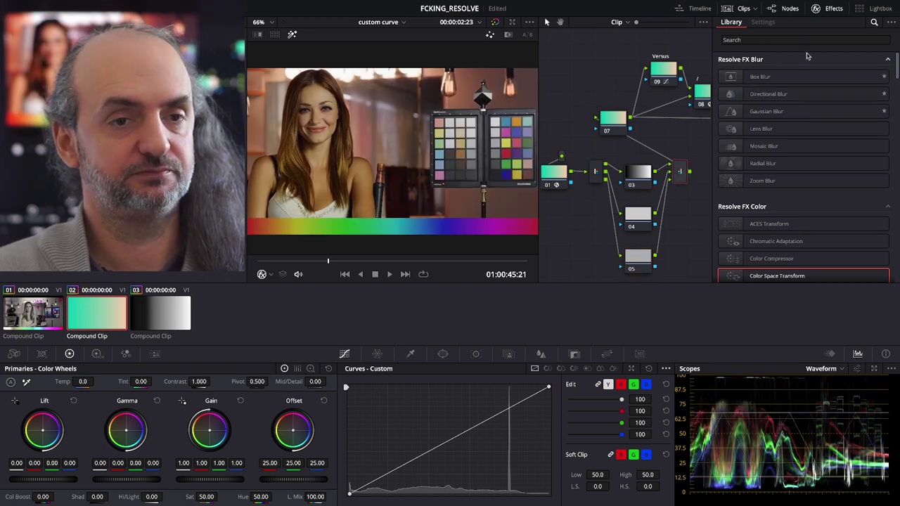
Step: Route the combiner directly to the graph output instead of node 07, and move the detached four-node tree higher
left_click(833, 8)
left_click_drag(713, 174, 890, 160)
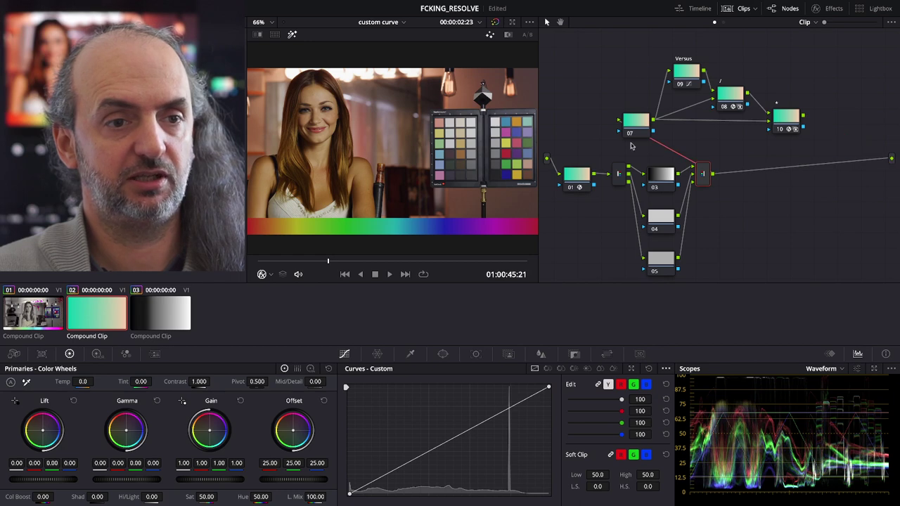
left_click_drag(662, 145, 597, 150)
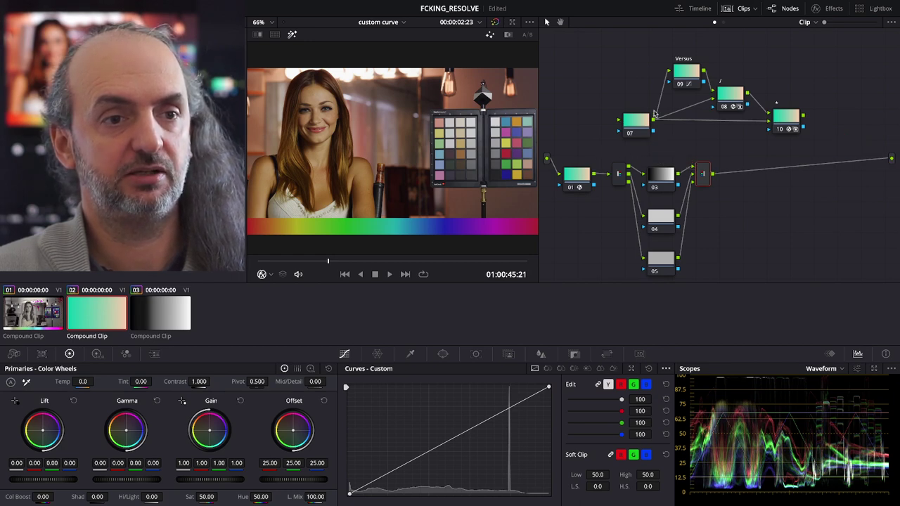
left_click_drag(609, 55, 786, 109)
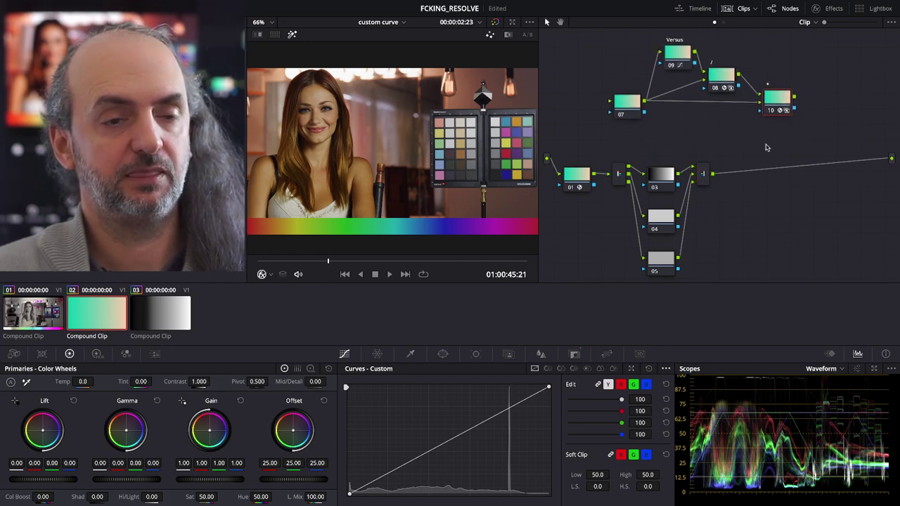
Step: Add a serial node after the combiner and copy node 01's Color Space Transform onto it
left_click(703, 173)
key("alt+s")
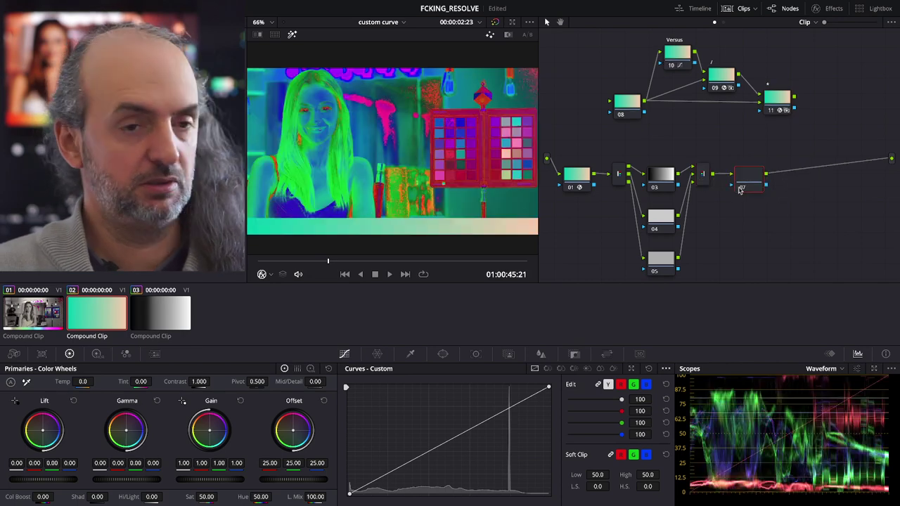
left_click(577, 176)
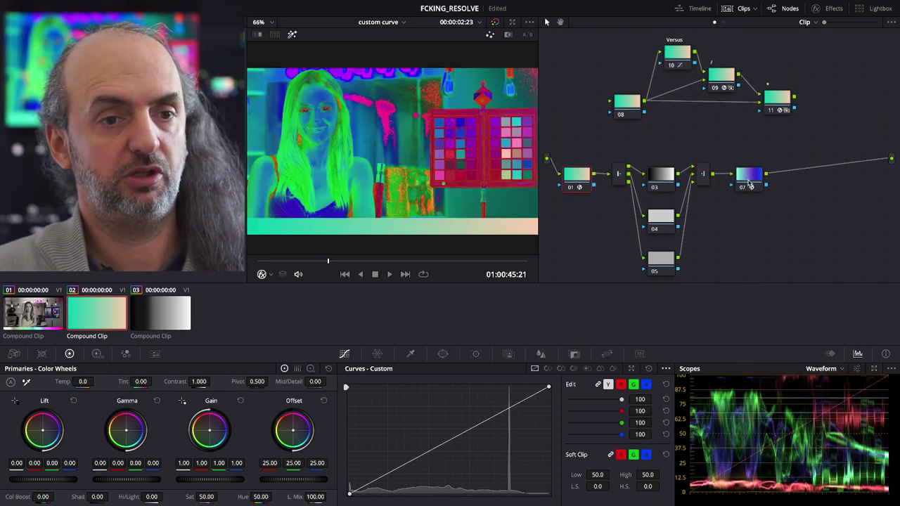
left_click(750, 184)
Step: Set node 07's input color space to HSV and reset its output color space to Use timeline
left_click(834, 9)
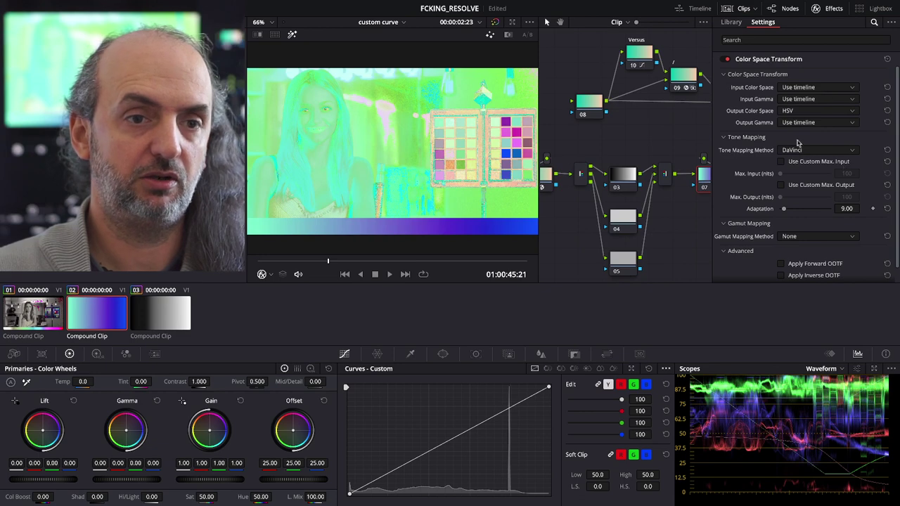
left_click(819, 88)
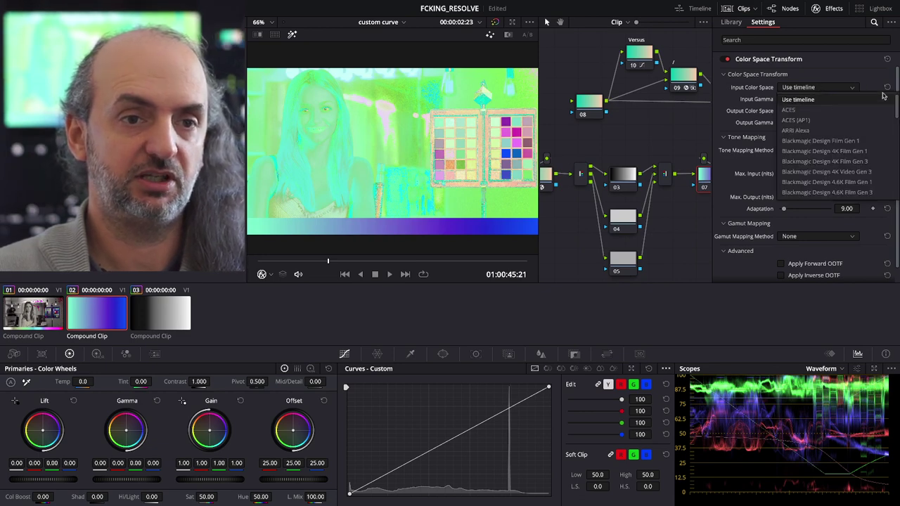
left_click_drag(896, 106, 896, 147)
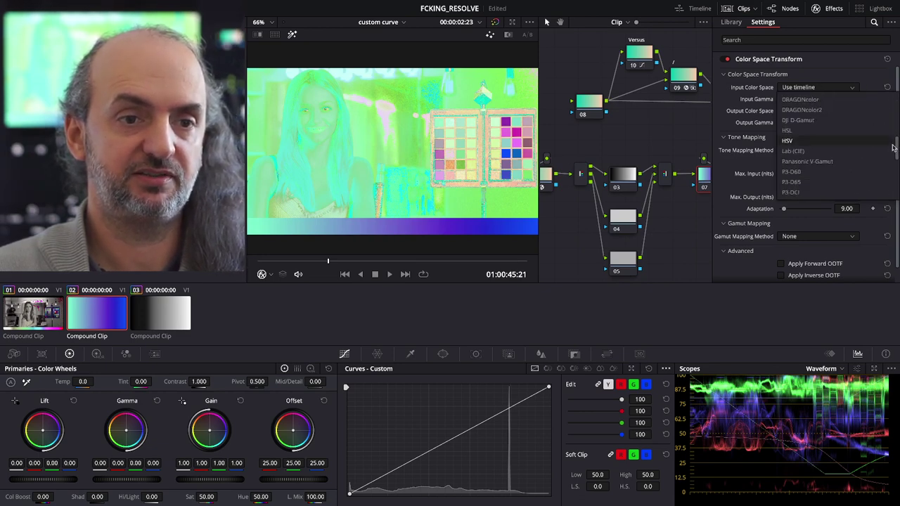
left_click(824, 143)
left_click(888, 111)
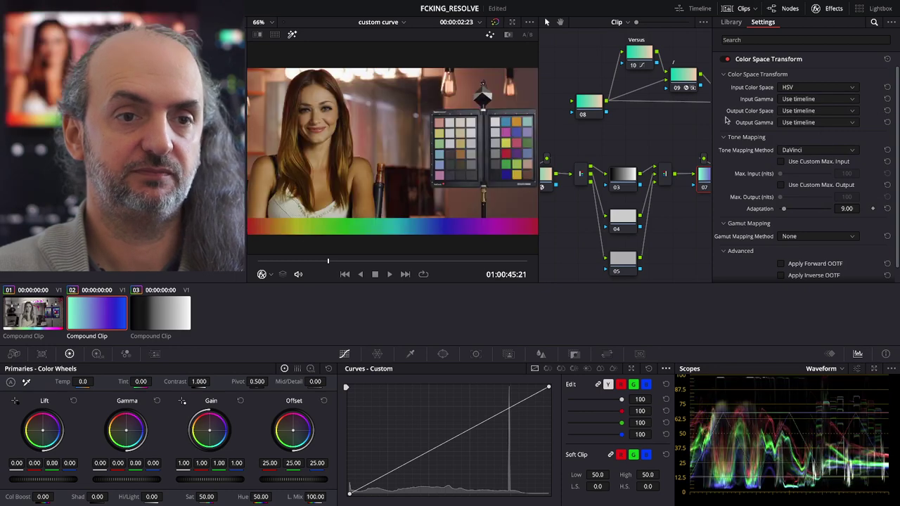
left_click(832, 10)
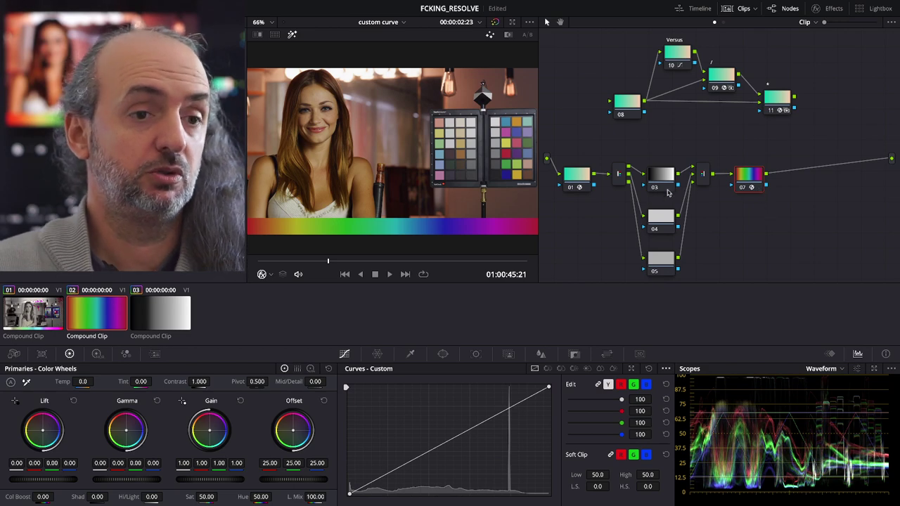
Step: Try bending the middle of node 03's custom curve downward with Highlight off, and remove the control point again
left_click(664, 179)
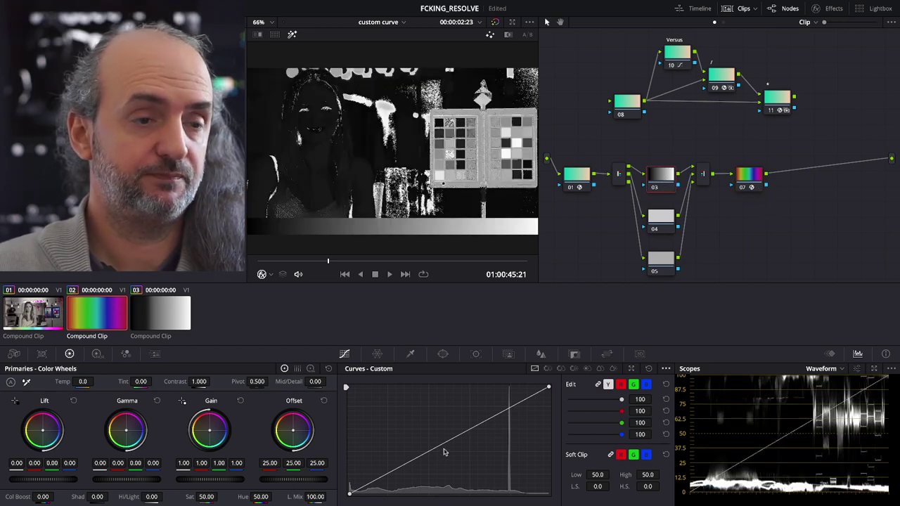
left_click(293, 34)
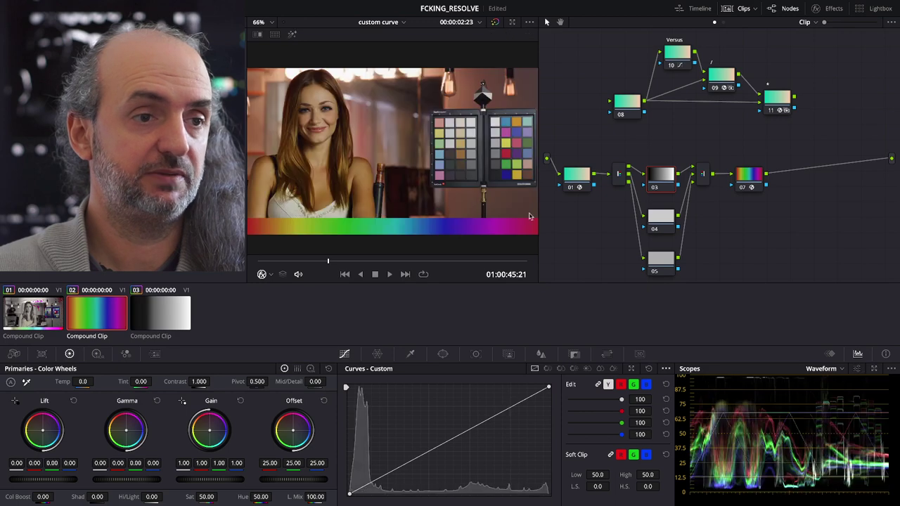
mouse_move(445, 443)
left_mouse_down()
mouse_move(425, 419)
mouse_move(446, 461)
left_mouse_up()
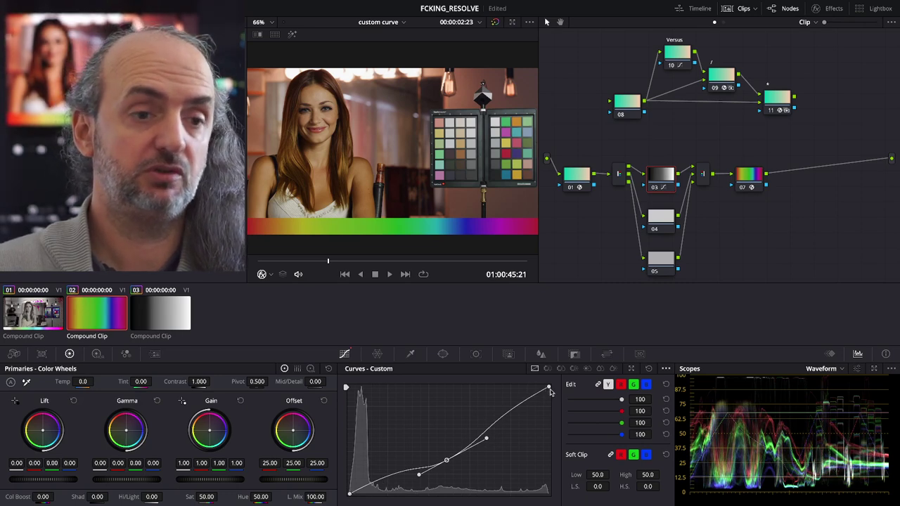
mouse_move(446, 460)
left_mouse_down()
mouse_move(428, 436)
mouse_move(456, 473)
left_mouse_up()
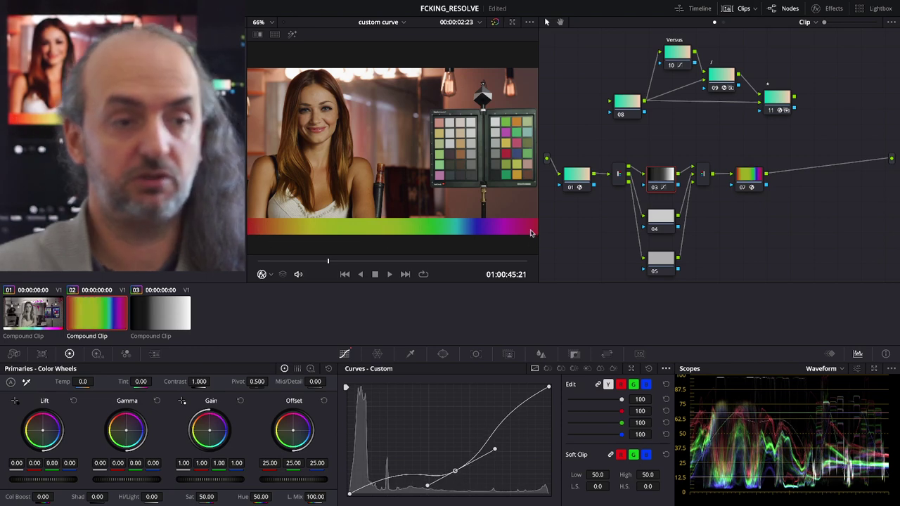
left_click_drag(455, 470, 440, 452)
right_click(441, 451)
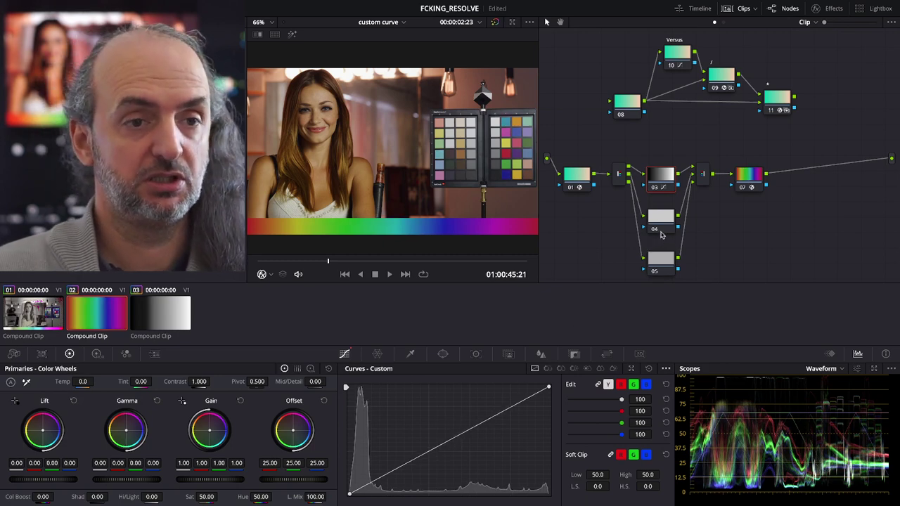
Step: Add a control point just below the middle of node 03's custom curve, keeping the line straight, and turn on Highlight
left_click(430, 450)
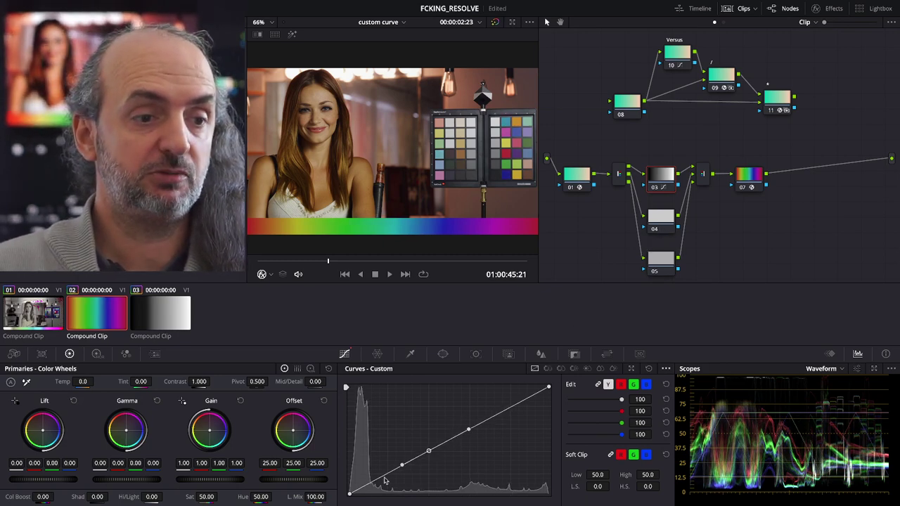
mouse_move(384, 476)
left_mouse_down()
mouse_move(386, 485)
mouse_move(381, 468)
mouse_move(394, 487)
left_mouse_up()
right_click(394, 487)
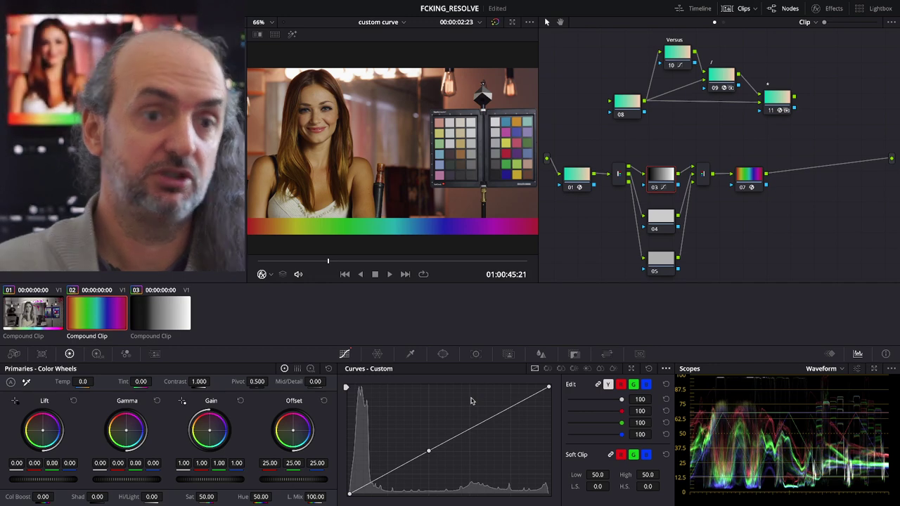
key("shift+h")
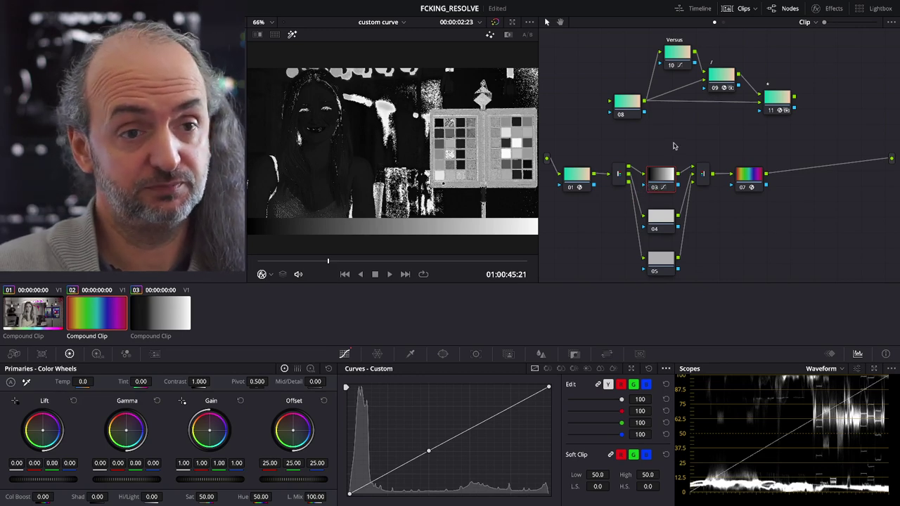
Step: Move the combiner and node 07 together farther from the channel nodes, toward the graph output
left_click_drag(778, 150, 689, 233)
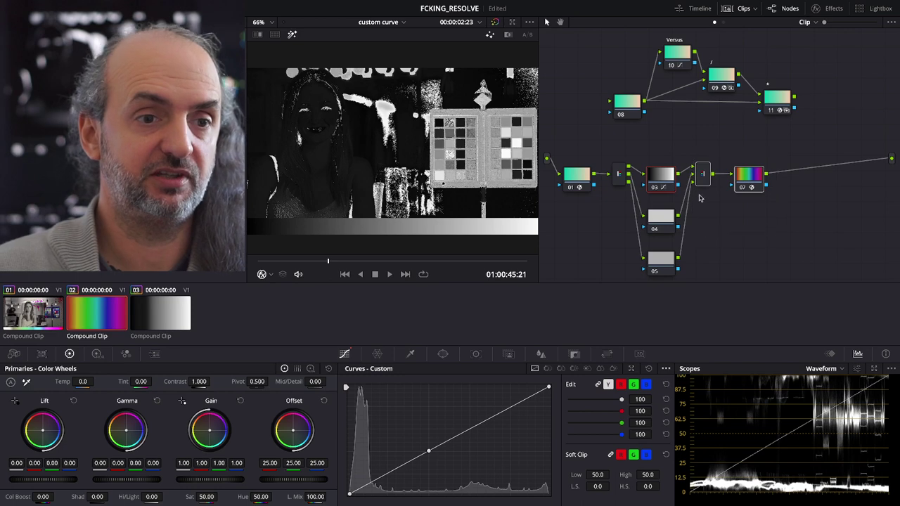
left_click_drag(701, 175, 774, 184)
left_click(717, 147)
Step: Connect node 03's output to node 08's input and view the divide node 09 in Highlight
left_click(664, 175)
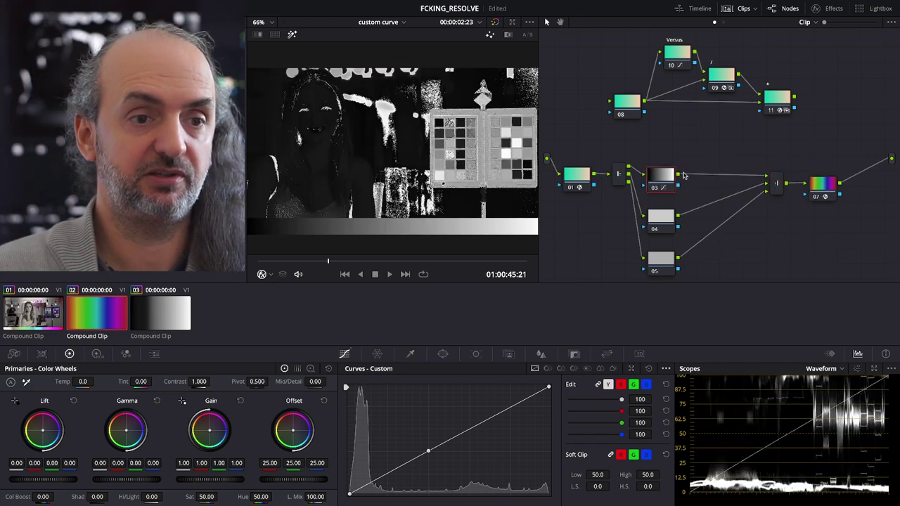
left_click_drag(678, 174, 610, 104)
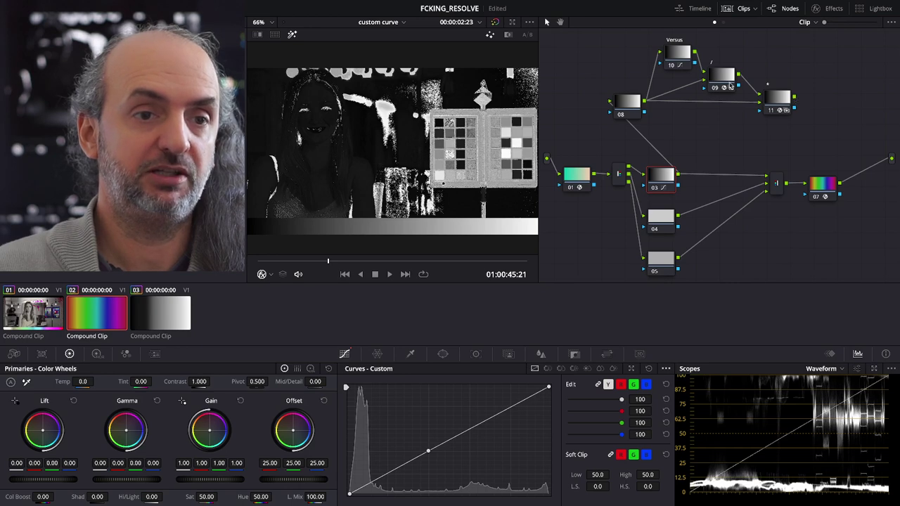
left_click(730, 74)
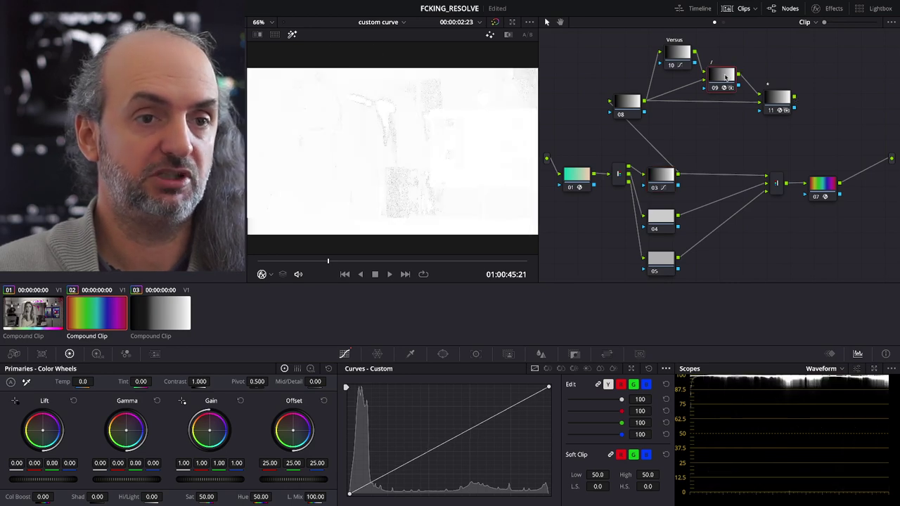
Step: Reset the Versus node 10's grade and check its effect on the divide node 09 in Highlight
left_click(632, 107)
left_click(674, 60)
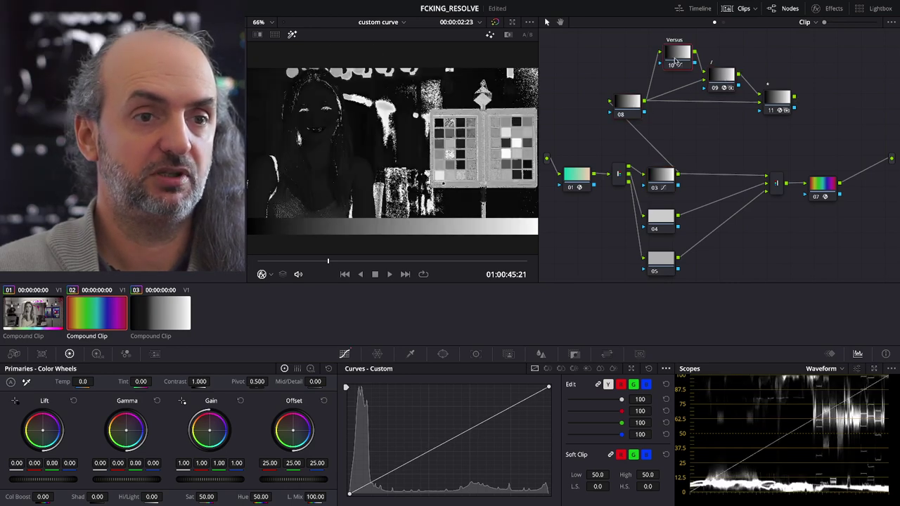
right_click(673, 57)
left_click(678, 61)
left_click(732, 74)
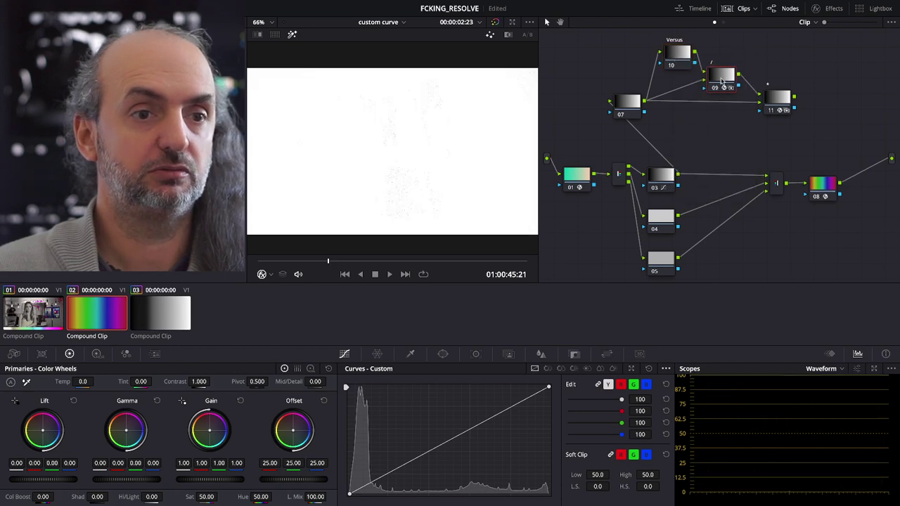
left_click(677, 63)
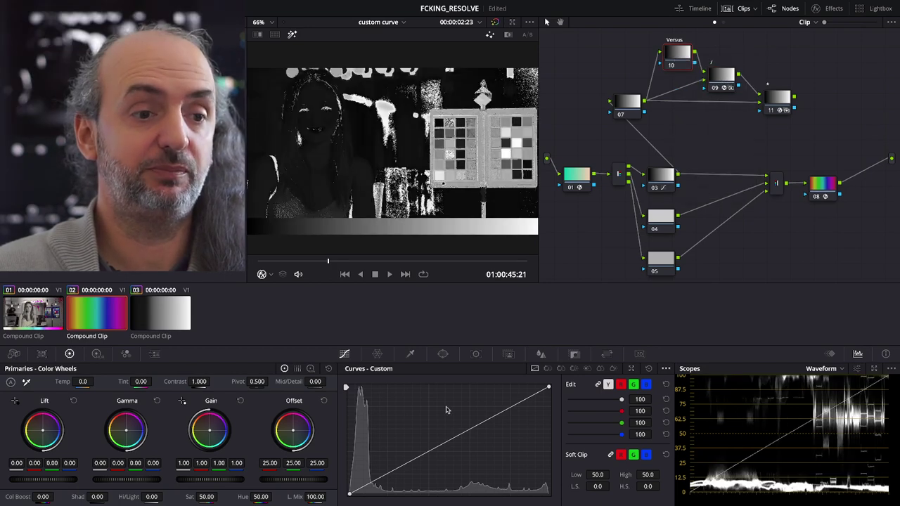
Step: Try adding a control point to the Versus node's custom curve, remove it, and compare node 03 with divide node 09 in Highlight
left_click(426, 451)
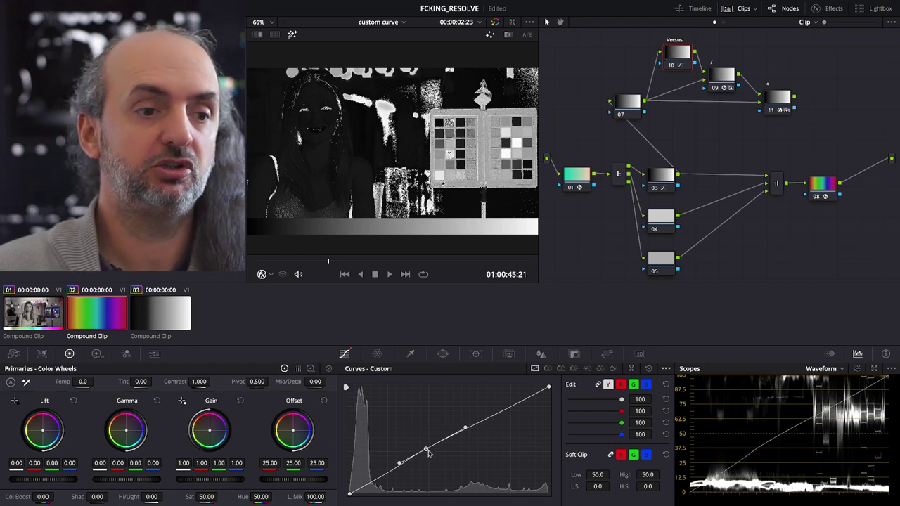
right_click(425, 449)
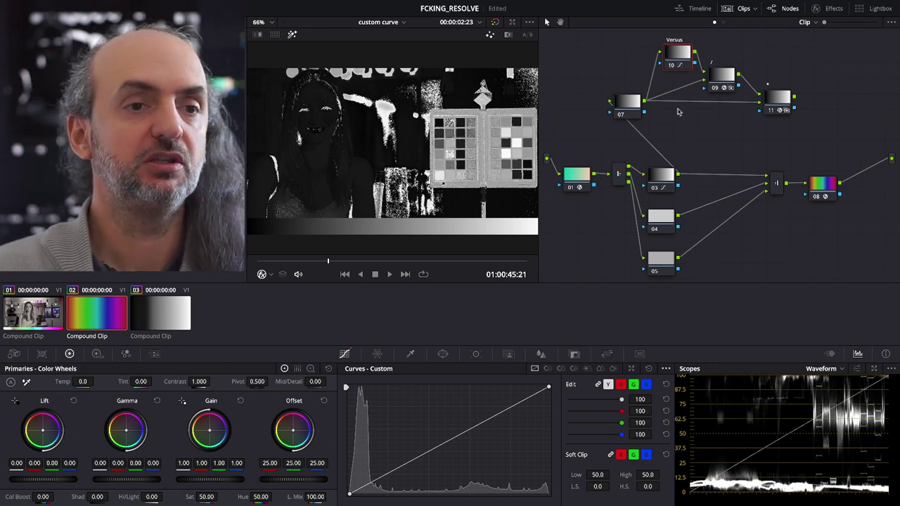
left_click(728, 81)
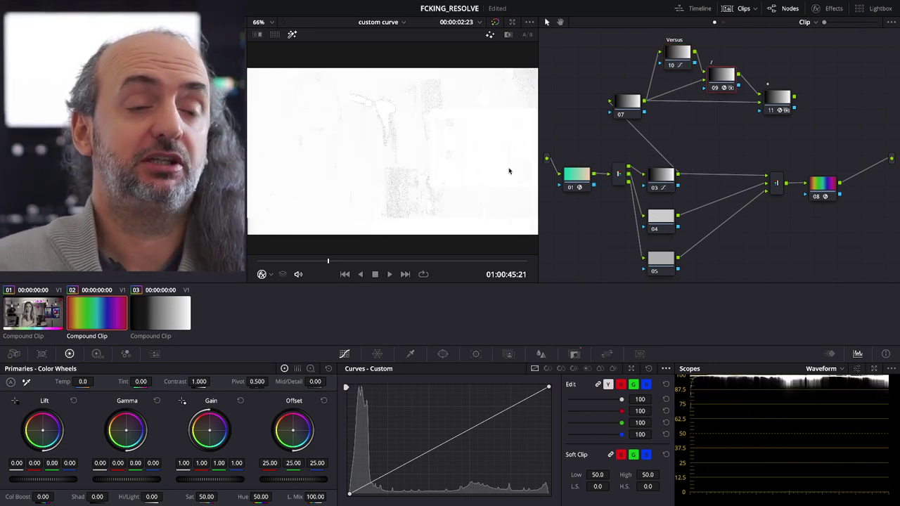
left_click(662, 176)
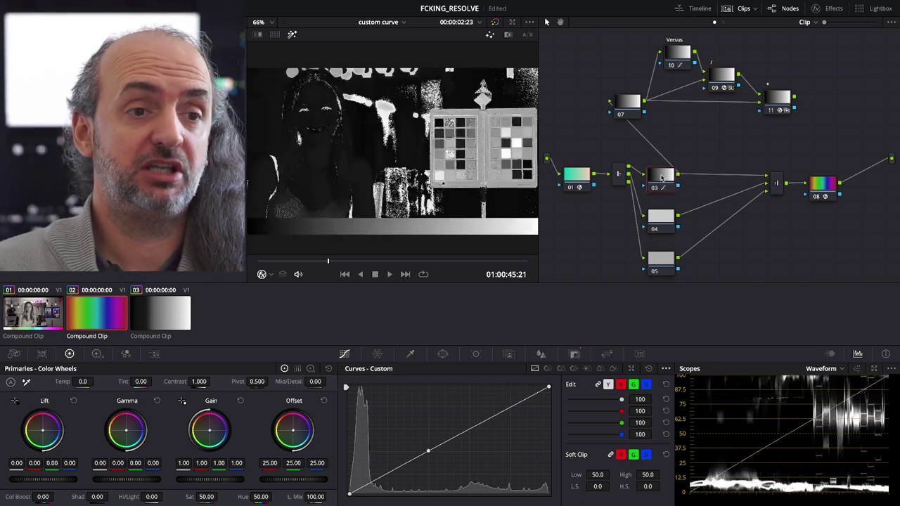
left_click(712, 81)
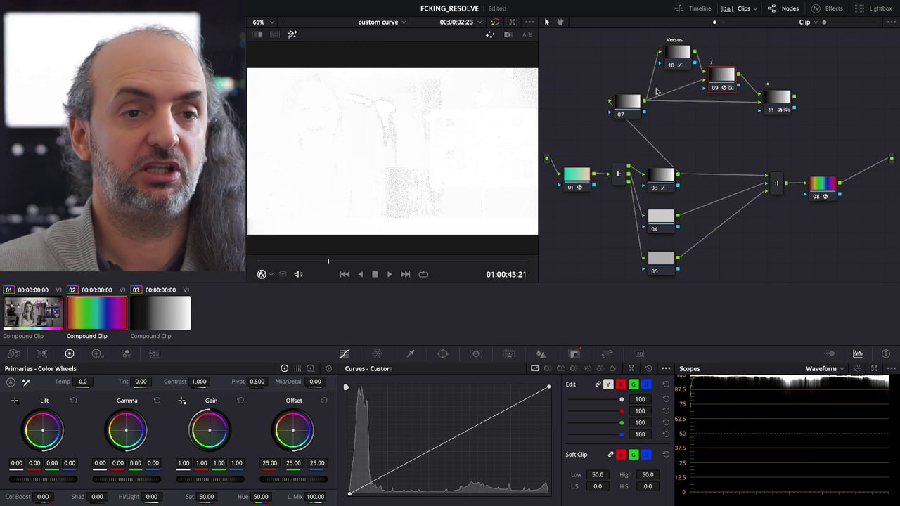
Step: Connect the multiply node 11's output to the combiner's first input and turn off Highlight
left_click(777, 100)
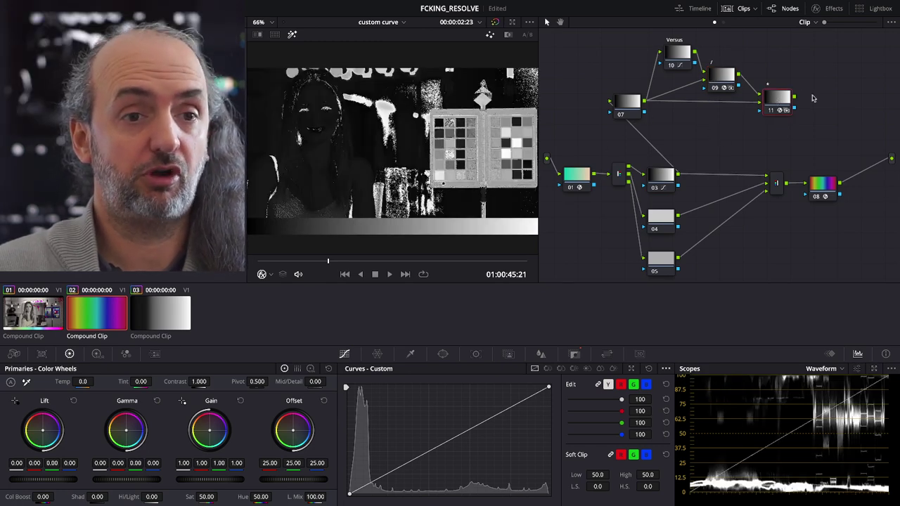
left_click_drag(797, 100, 767, 177)
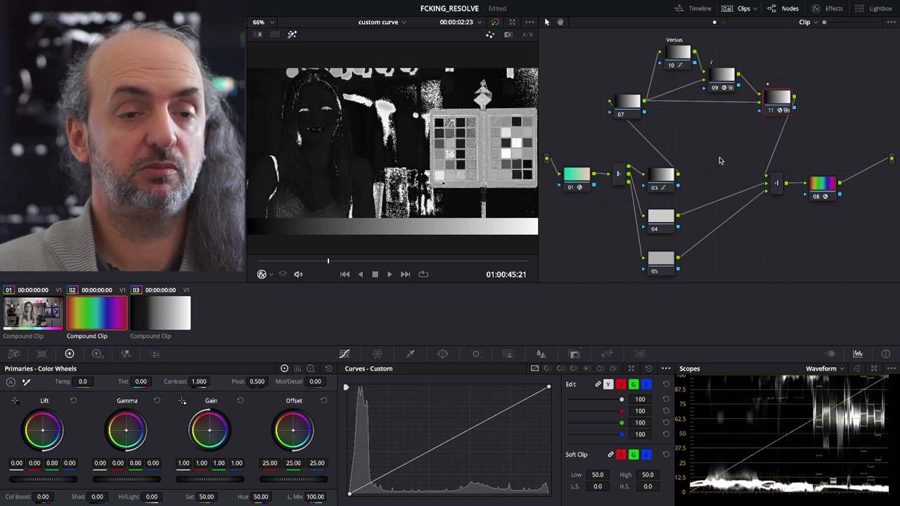
left_click(292, 34)
Step: Try pulling the Versus node's custom curve down in the shadows below a midpoint anchor, and remove the lower control point
left_click(670, 60)
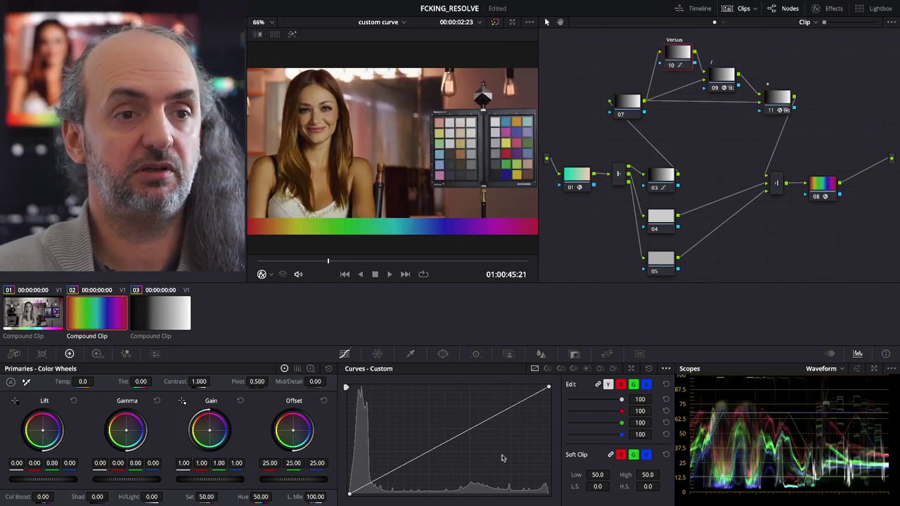
left_click(434, 448)
mouse_move(394, 470)
left_mouse_down()
mouse_move(384, 454)
mouse_move(407, 488)
mouse_move(386, 460)
mouse_move(402, 479)
left_mouse_up()
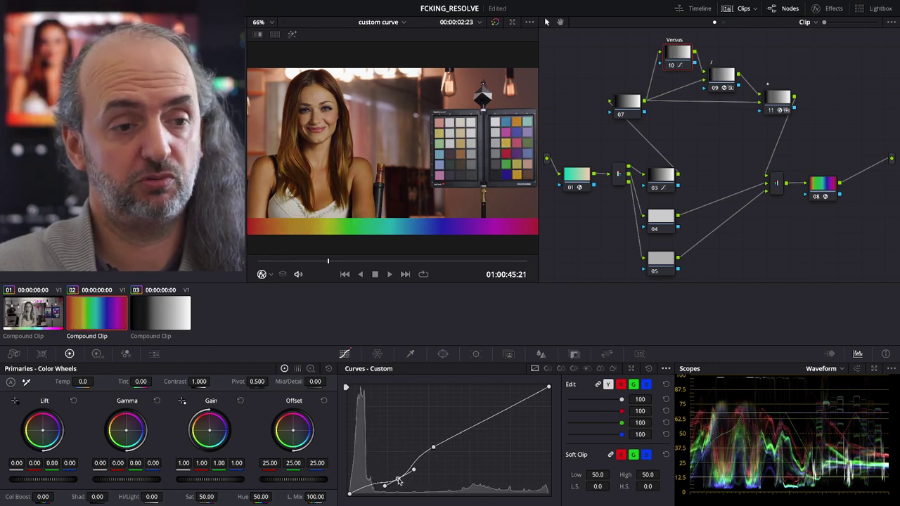
right_click(401, 478)
Step: Move node 07 and the Versus, divide and multiply nodes slightly up and toward the graph input, farther above the channel nodes
left_click(662, 184)
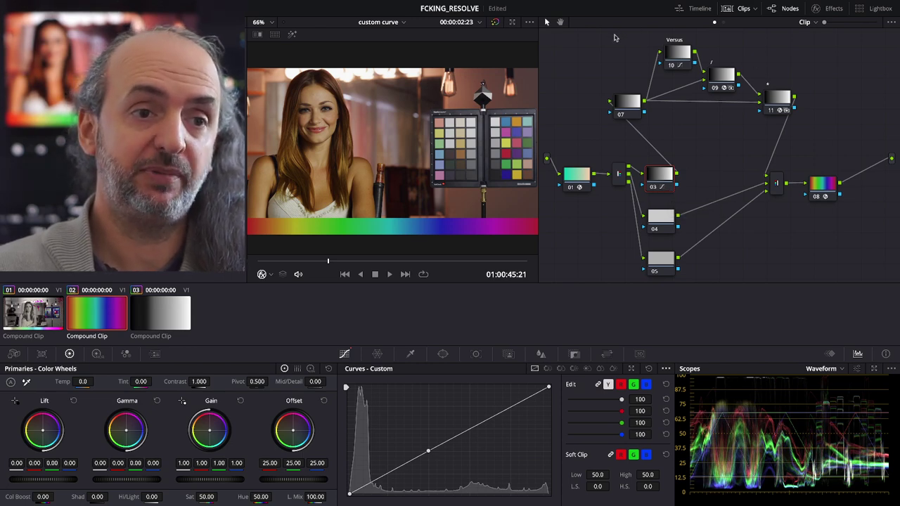
left_click_drag(677, 52, 669, 53)
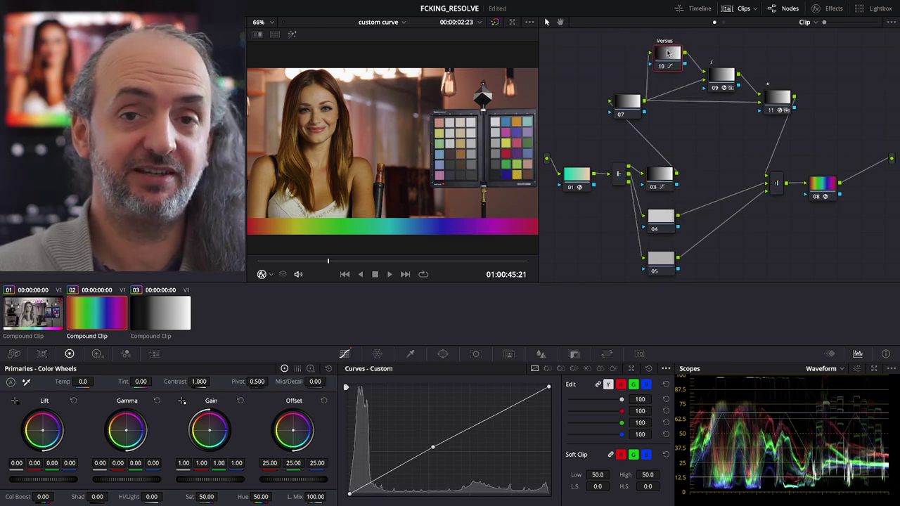
left_click(720, 79)
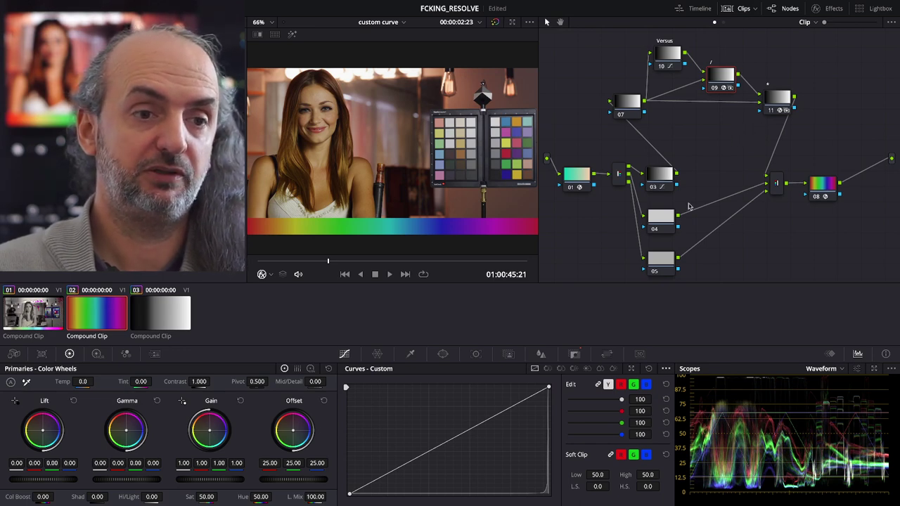
left_click_drag(725, 47, 632, 103)
mouse_move(633, 105)
left_mouse_down()
mouse_move(616, 92)
mouse_move(617, 100)
left_mouse_up()
mouse_move(779, 102)
left_mouse_down()
mouse_move(779, 93)
mouse_move(766, 97)
left_mouse_up()
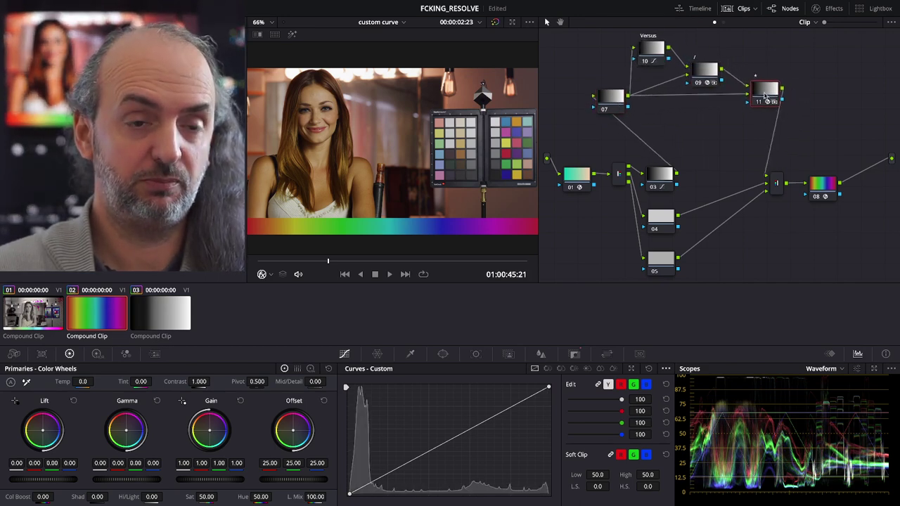
Step: Reconnect node 03's output to the combiner's first input and label channel nodes 03, 04 and 05 as H, S and V
left_click(664, 218)
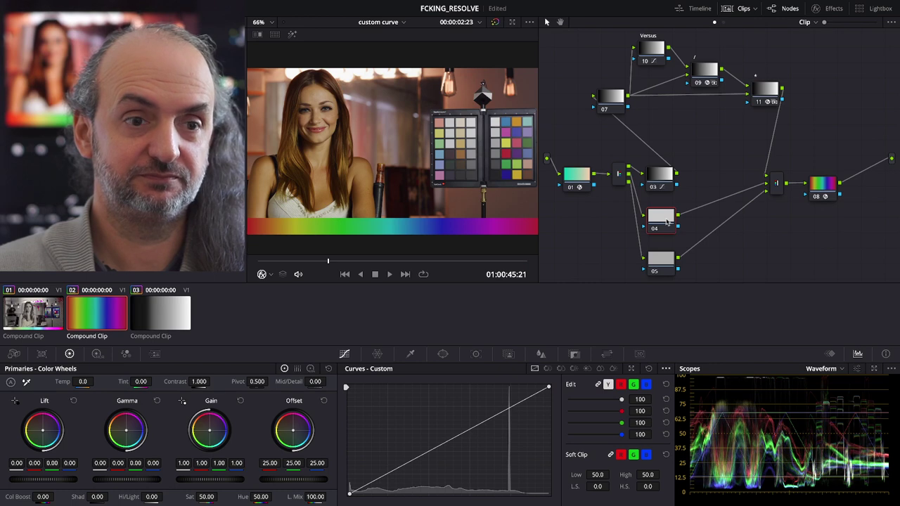
left_click_drag(678, 173, 767, 182)
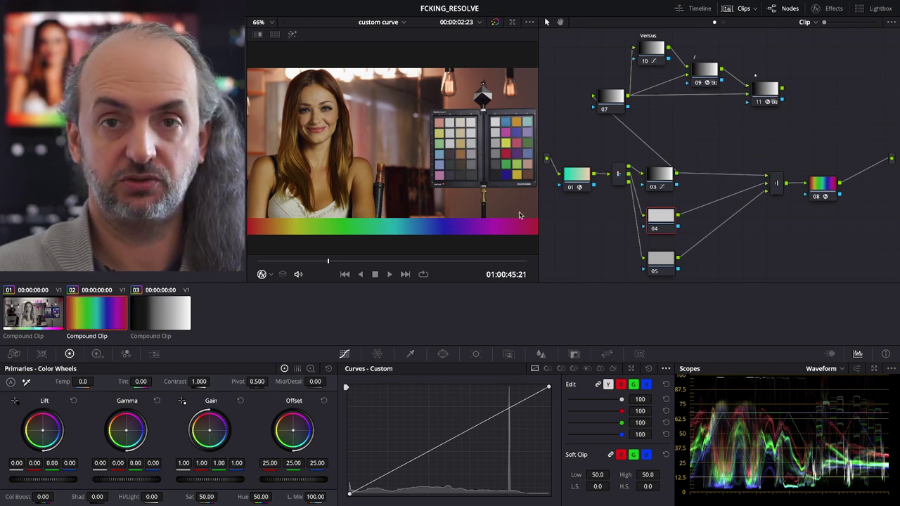
left_click(664, 181)
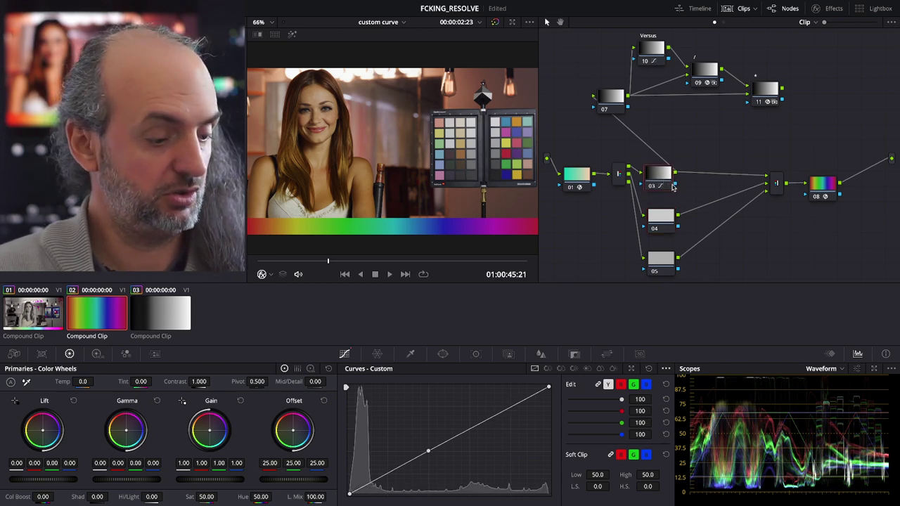
left_click(663, 221)
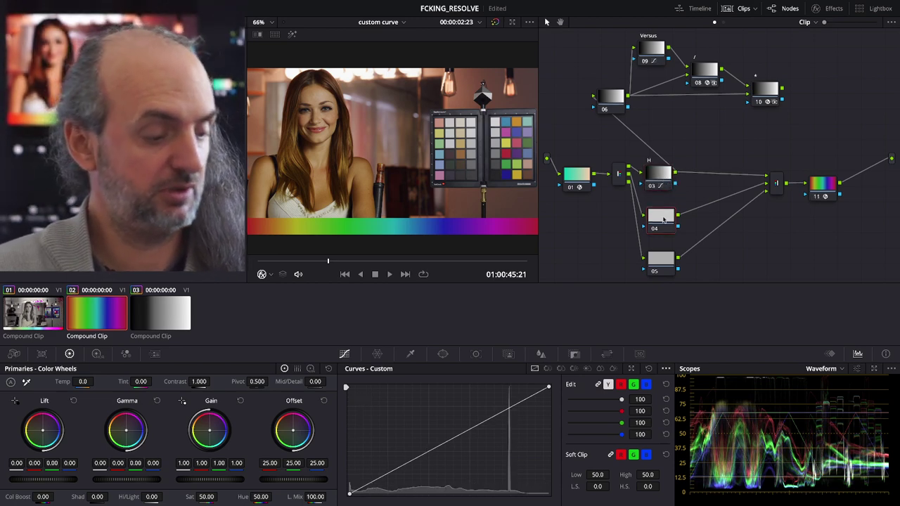
left_click(661, 258)
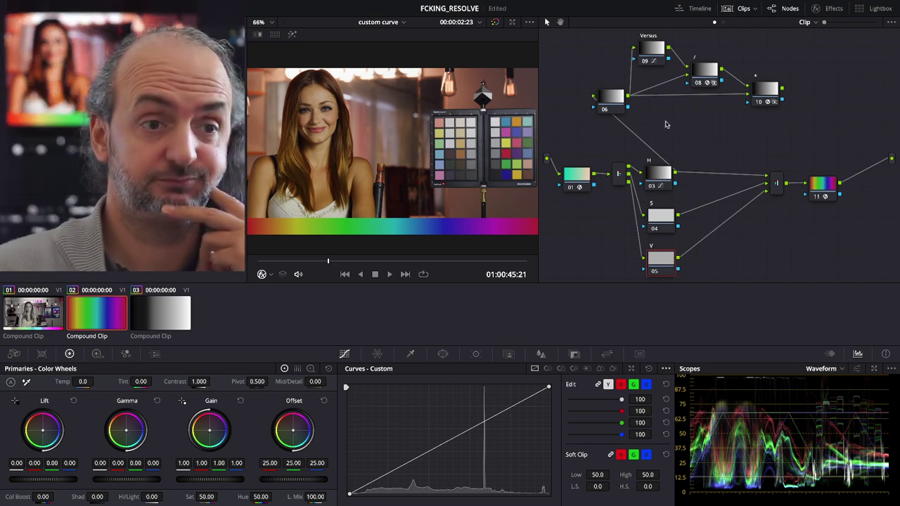
Step: Route the S node through the multiply node 10 into the combiner's second input, and reposition the multiply node and combiner for clearer wiring
left_click(661, 218)
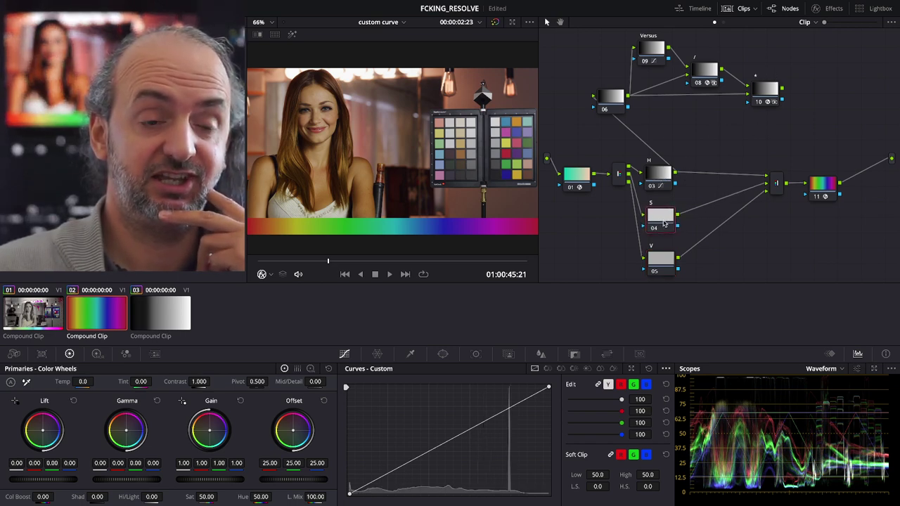
left_click_drag(682, 220, 749, 97)
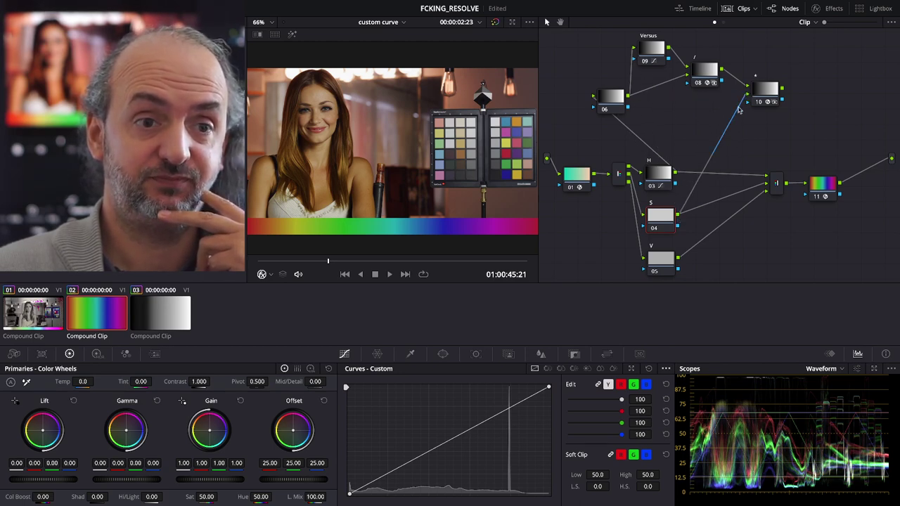
left_click(770, 98)
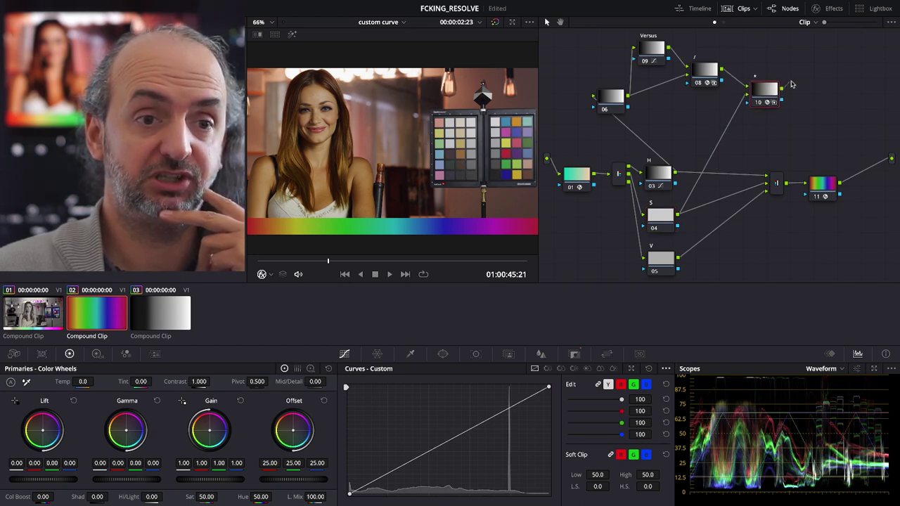
left_click_drag(782, 90, 766, 185)
left_click_drag(767, 103, 726, 148)
left_click_drag(777, 185, 809, 184)
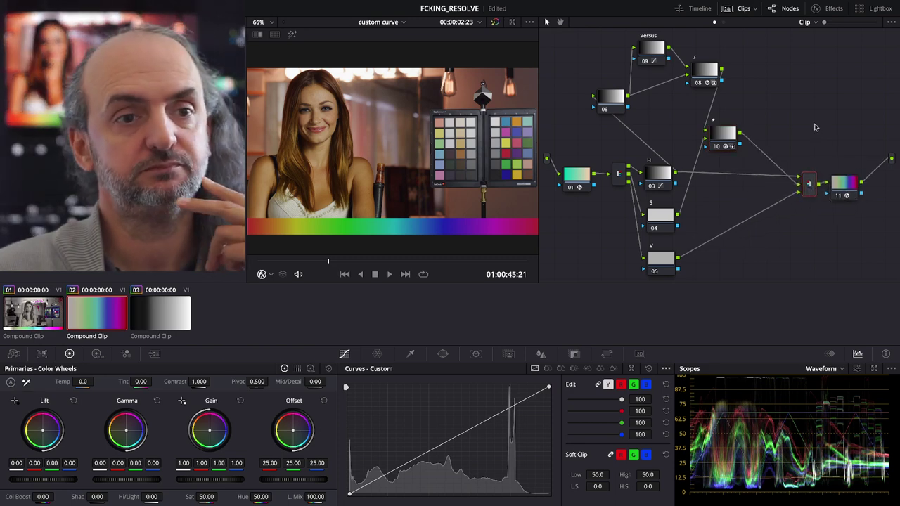
Step: Try raising the lower part of the Versus node's custom curve to change saturation by hue, and remove the control point again
left_click(651, 49)
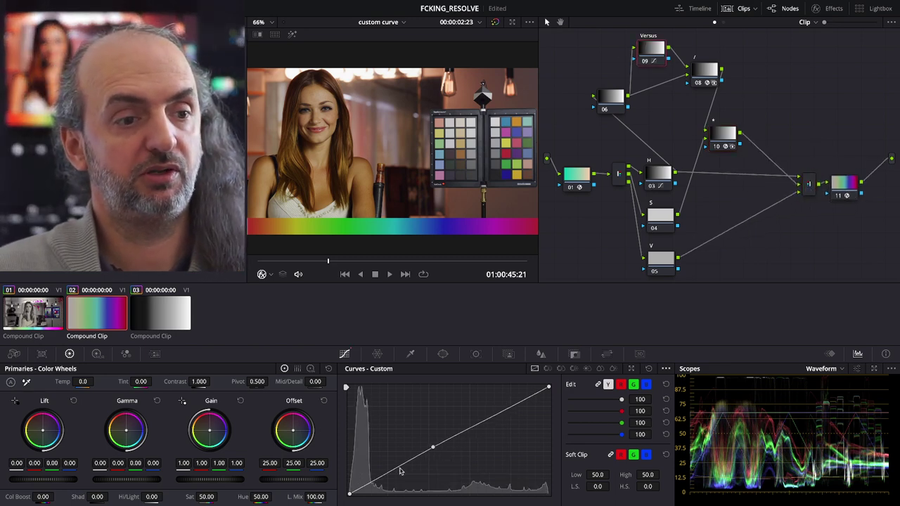
mouse_move(399, 468)
left_mouse_down()
mouse_move(410, 487)
mouse_move(377, 439)
mouse_move(392, 454)
mouse_move(370, 442)
mouse_move(405, 463)
mouse_move(401, 454)
left_mouse_up()
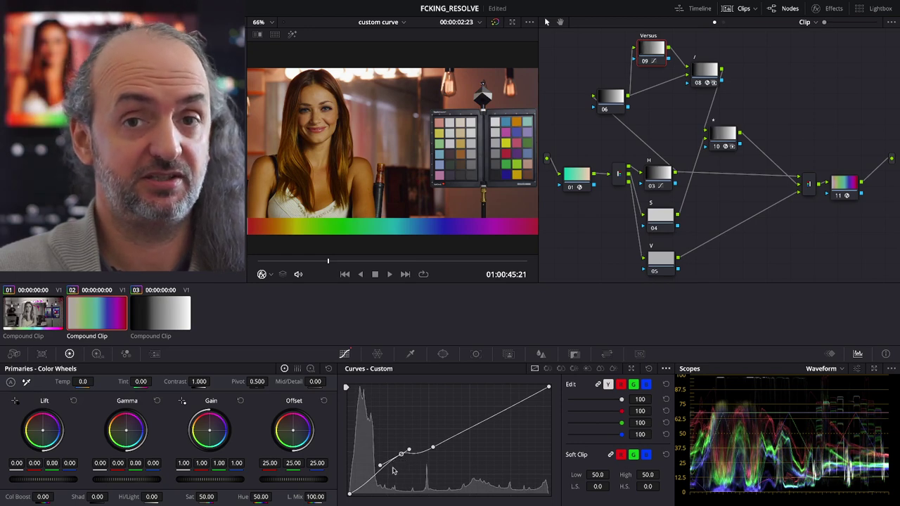
right_click(400, 455)
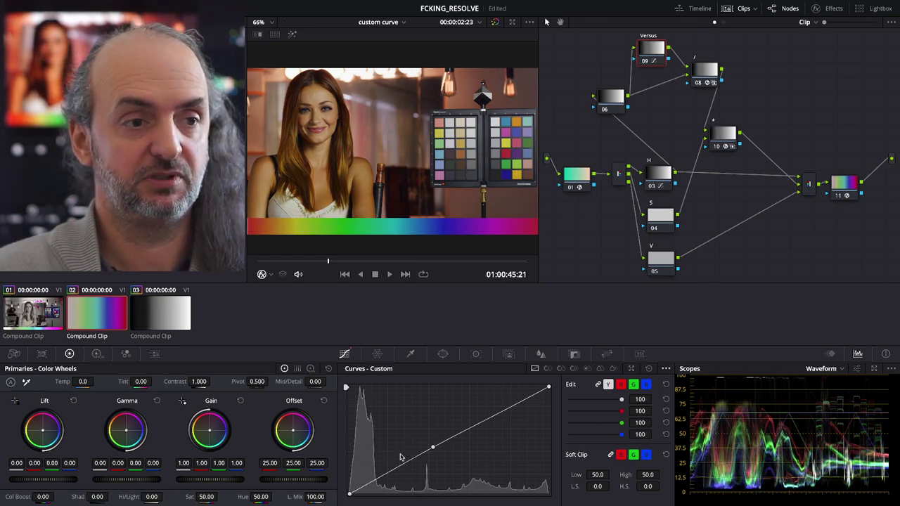
Step: Try pinning the Versus node's custom curve with several control points along the diagonal, and reset the curve
left_click(482, 421)
left_click(521, 401)
left_click(530, 396)
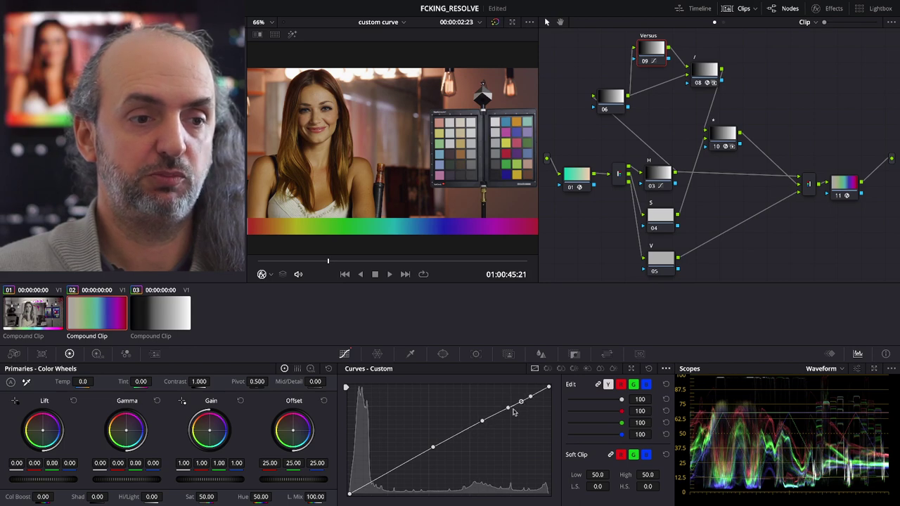
left_click(396, 468)
left_click(368, 484)
mouse_move(378, 479)
left_mouse_down()
mouse_move(414, 463)
mouse_move(382, 477)
left_mouse_up()
right_click(382, 477)
left_click(509, 407)
right_click(509, 407)
right_click(500, 410)
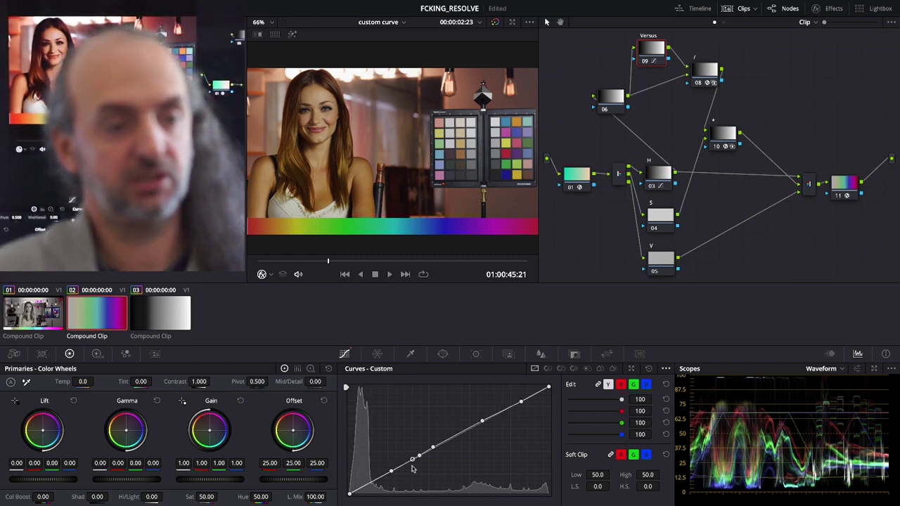
left_click(403, 465)
left_click(388, 472)
left_click_drag(389, 472, 390, 472)
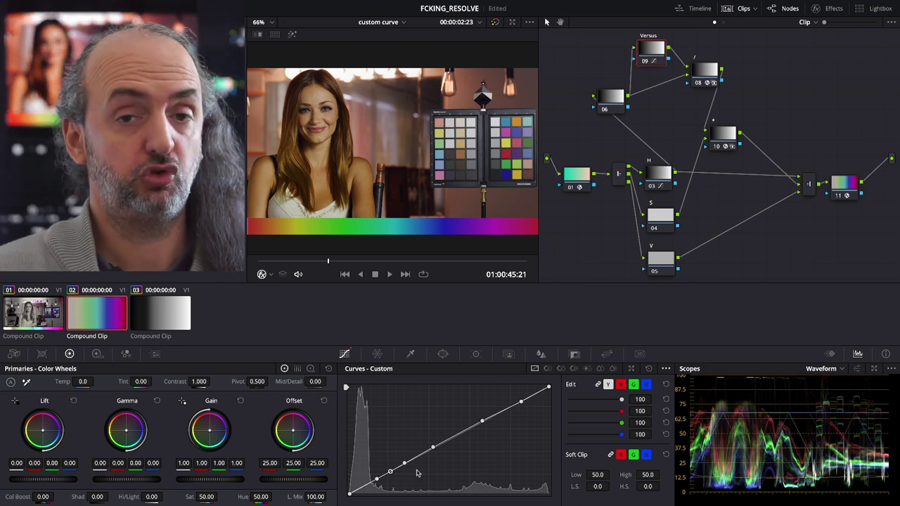
left_click(651, 369)
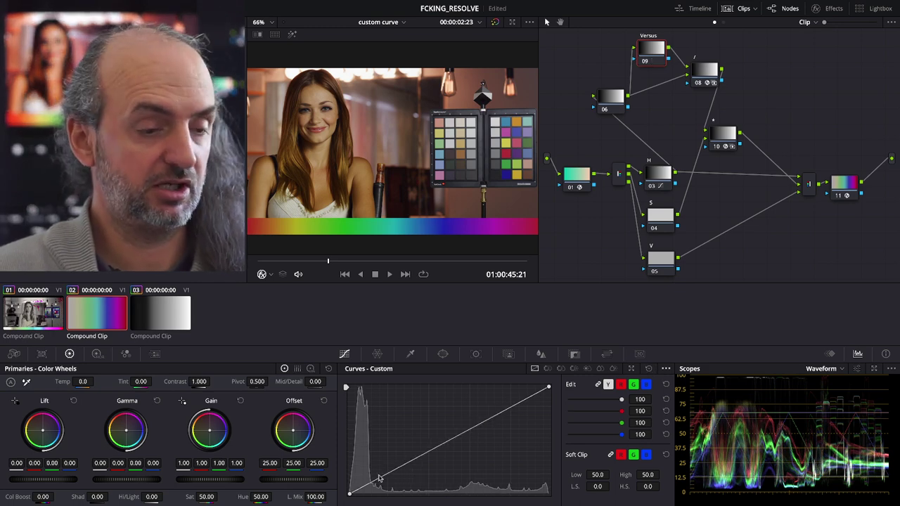
Step: Add three control points along the upper part of the Versus node's custom curve
left_click(471, 428)
left_click(404, 465)
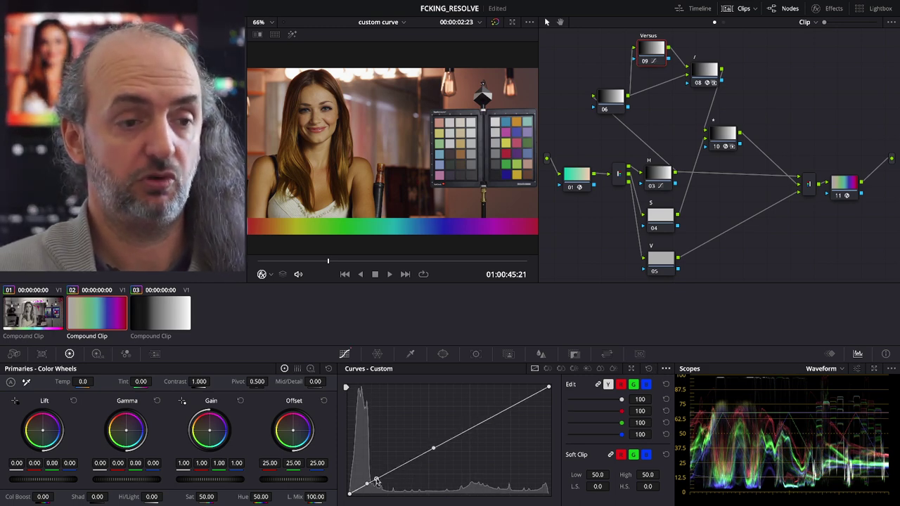
left_click(431, 450)
left_click_drag(431, 450, 514, 410)
left_click(536, 395)
Step: Raise the Versus curve steeply between its upper control points, and add a second raised section starting at a new point near the middle
scroll(516, 146, "up", 5)
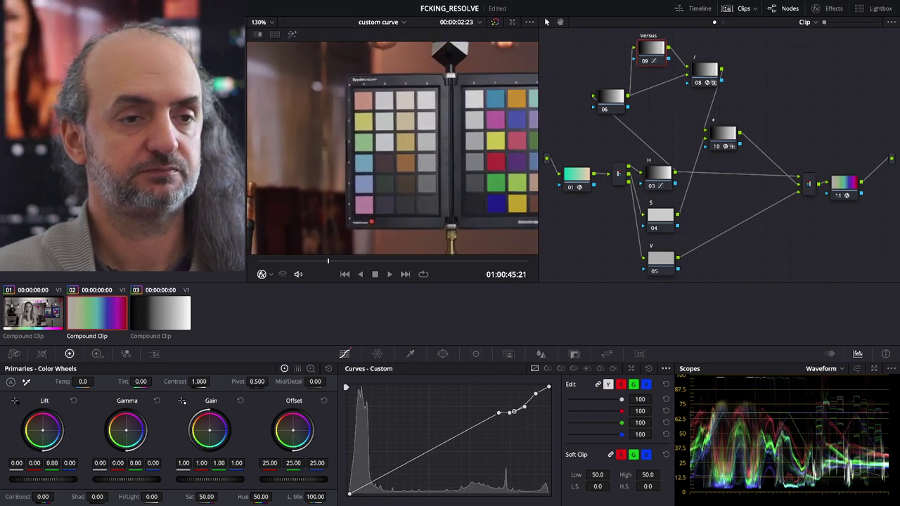
left_click_drag(515, 146, 447, 145)
left_click_drag(514, 412, 502, 393)
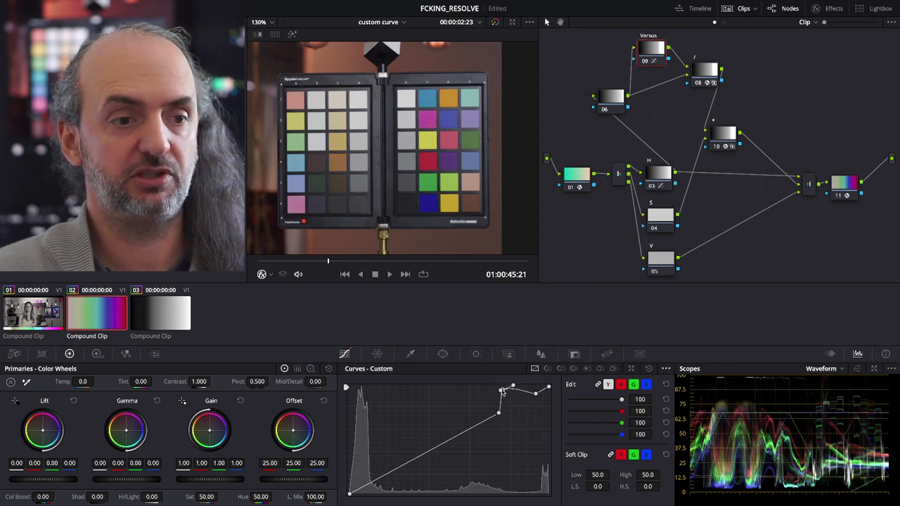
left_click(449, 440)
mouse_move(474, 428)
left_mouse_down()
mouse_move(468, 410)
mouse_move(482, 438)
mouse_move(461, 412)
mouse_move(470, 413)
left_mouse_up()
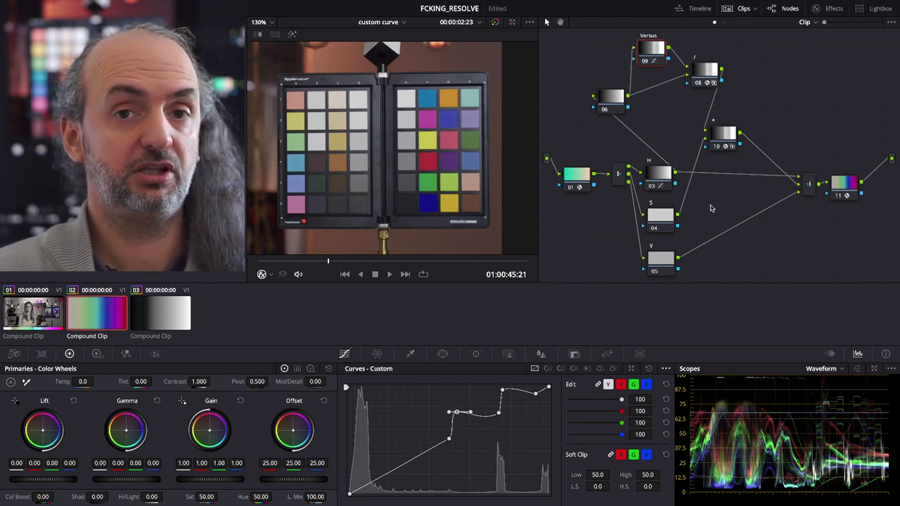